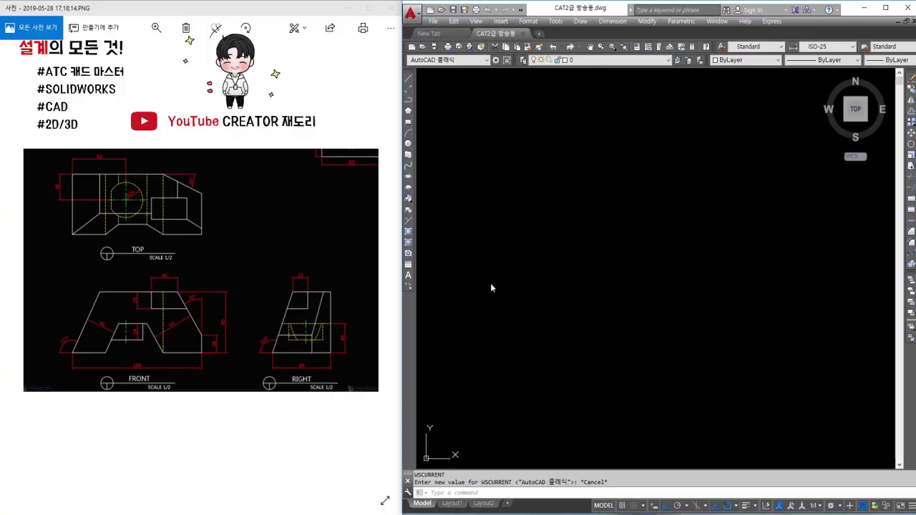
Open the Layer Properties Manager with LA, then close it.
click(631, 281)
text(la)
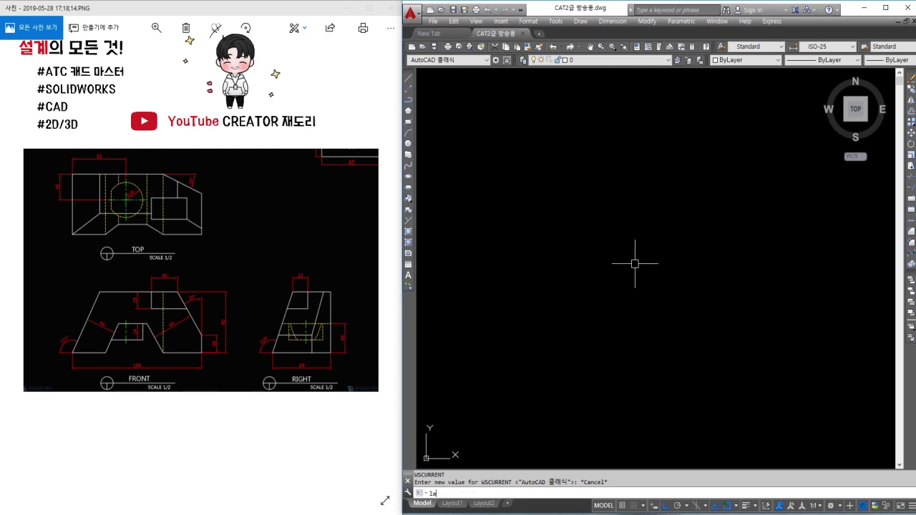
key(Return)
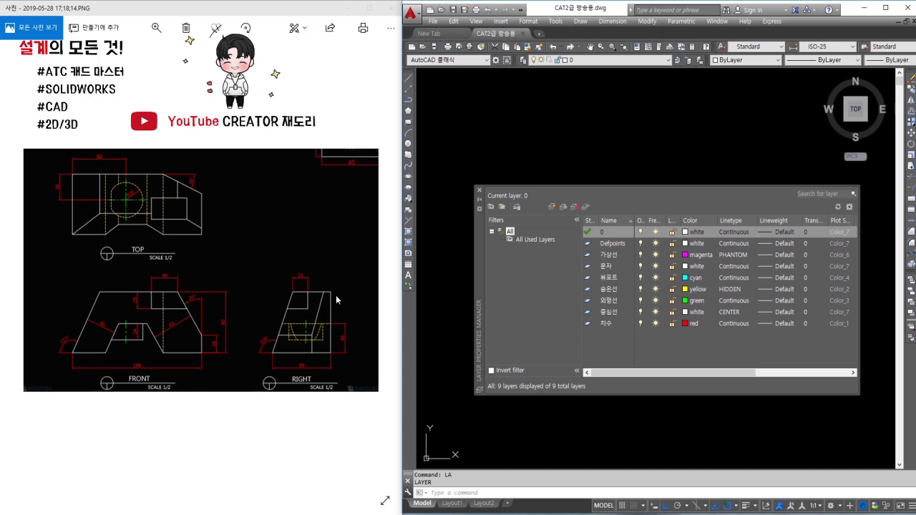
click(479, 194)
click(644, 237)
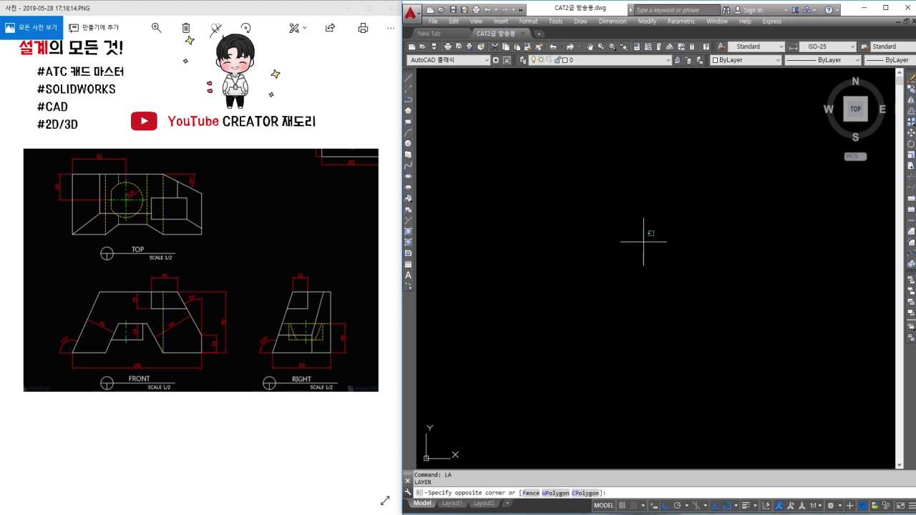
Make 외형선 the current layer from the Layer dropdown.
click(601, 61)
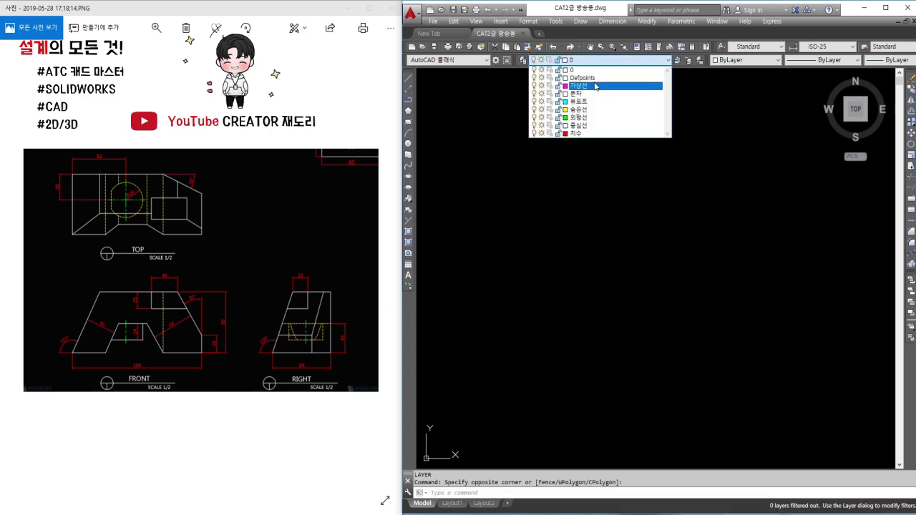
click(588, 116)
text(st)
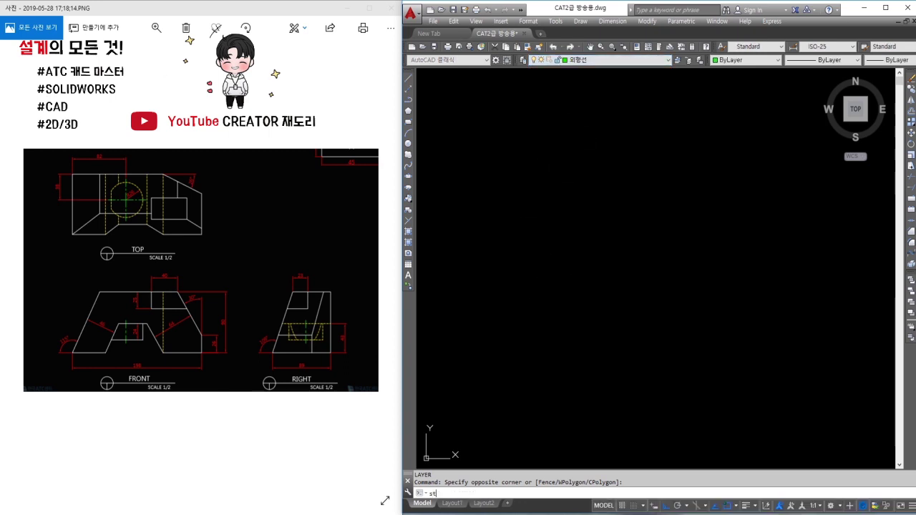
key(Return)
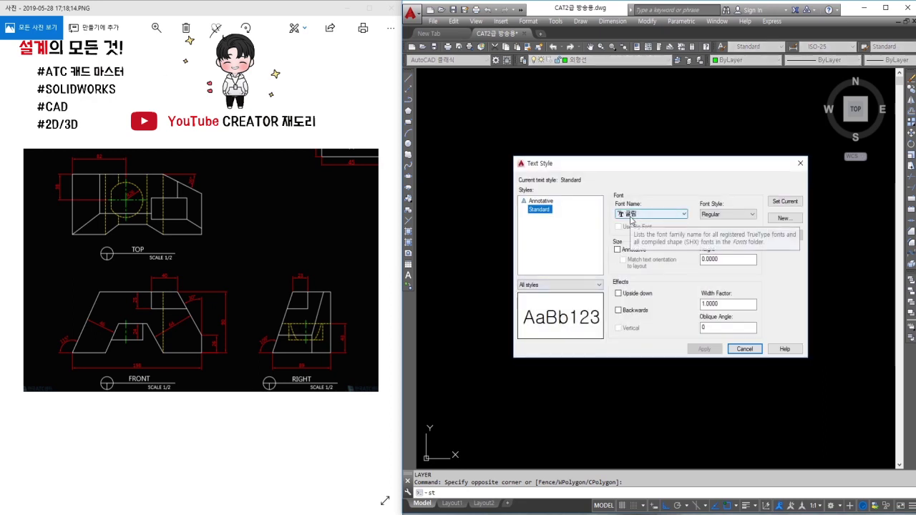
Cancel Text Style, then change the ISO-25 dimension text height to 3.5.
click(744, 348)
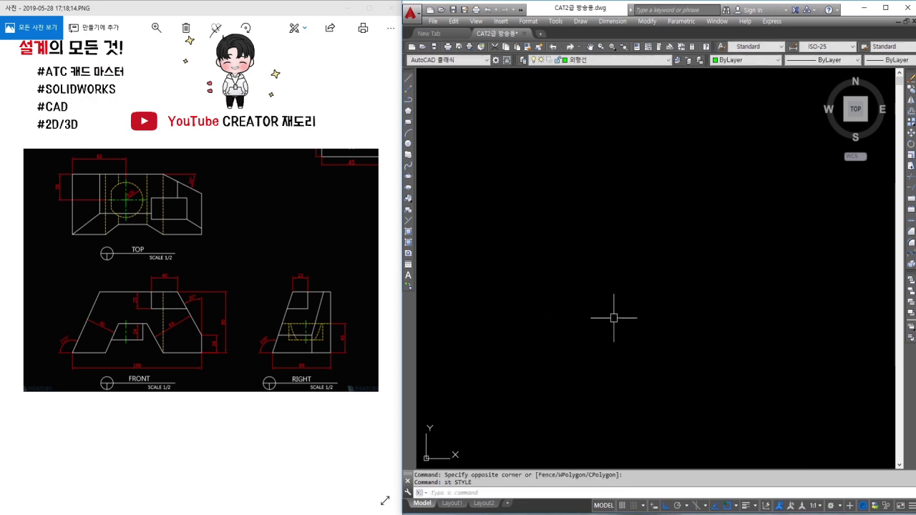
click(658, 493)
text(D)
key(Return)
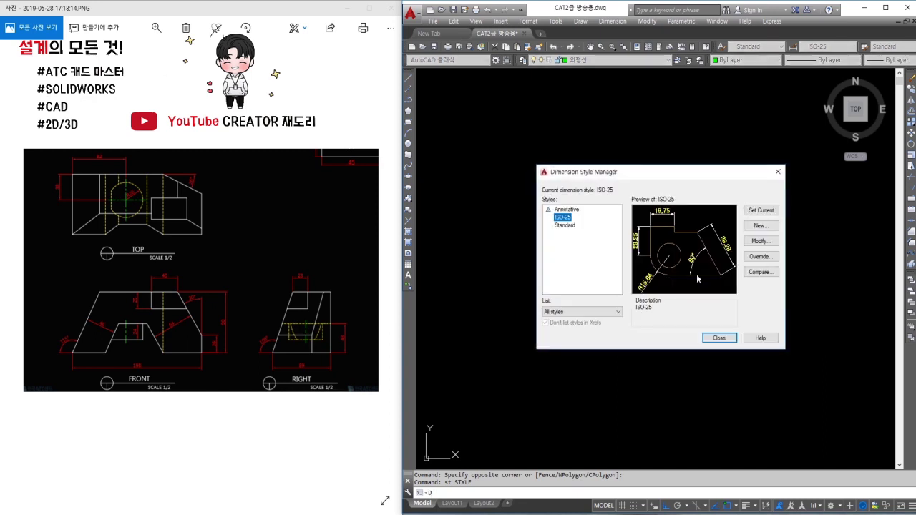
click(757, 242)
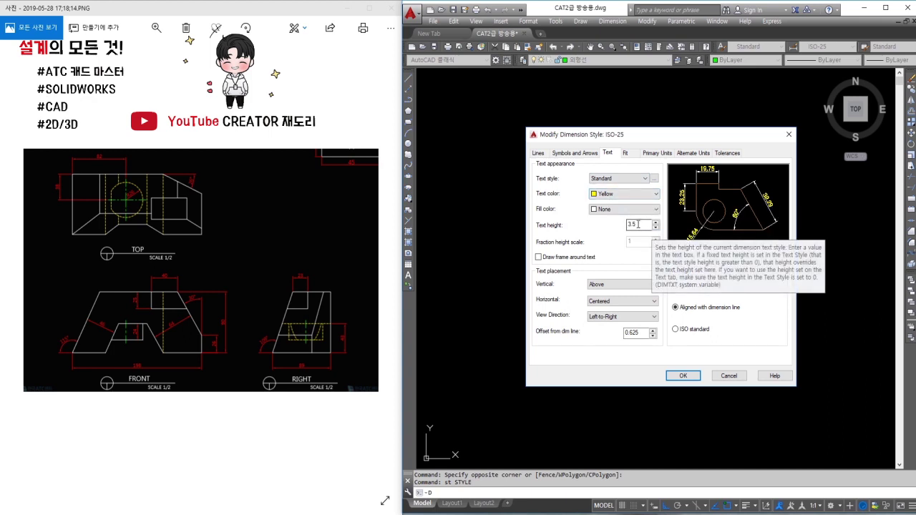
text(3)
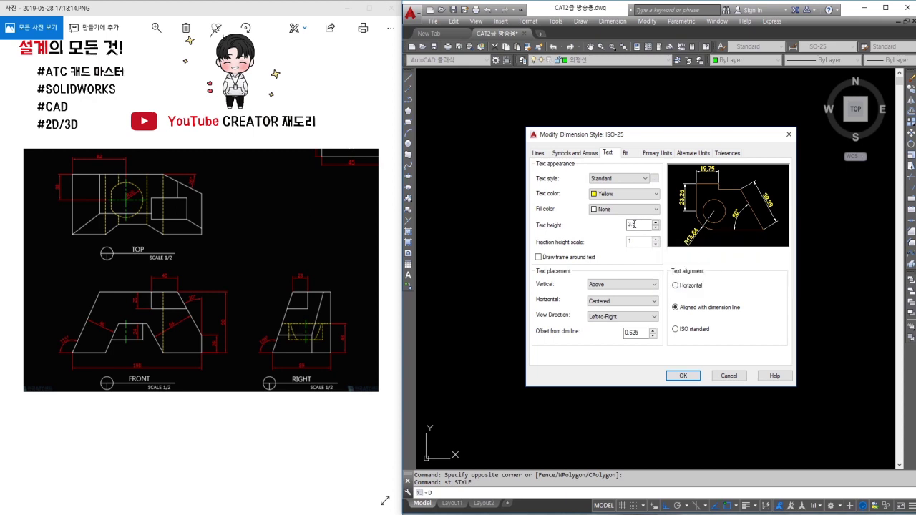
click(685, 375)
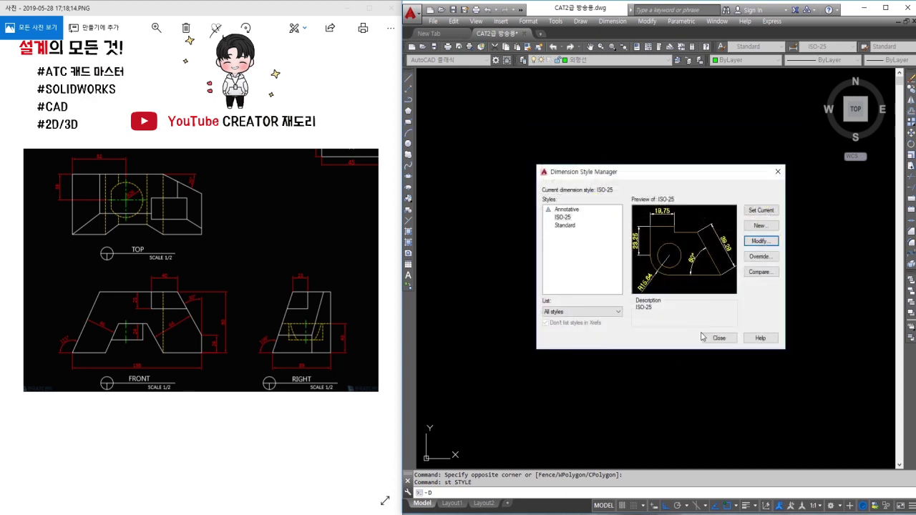
click(719, 338)
Clear the stray selection and place a new rectangle's first corner.
click(605, 312)
click(592, 290)
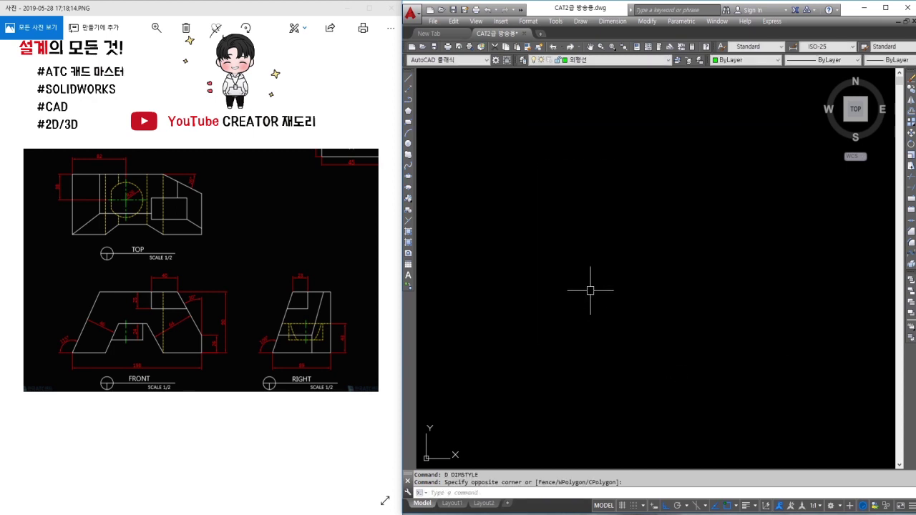
click(658, 493)
text(rec)
key(Return)
click(532, 315)
text(@198,9)
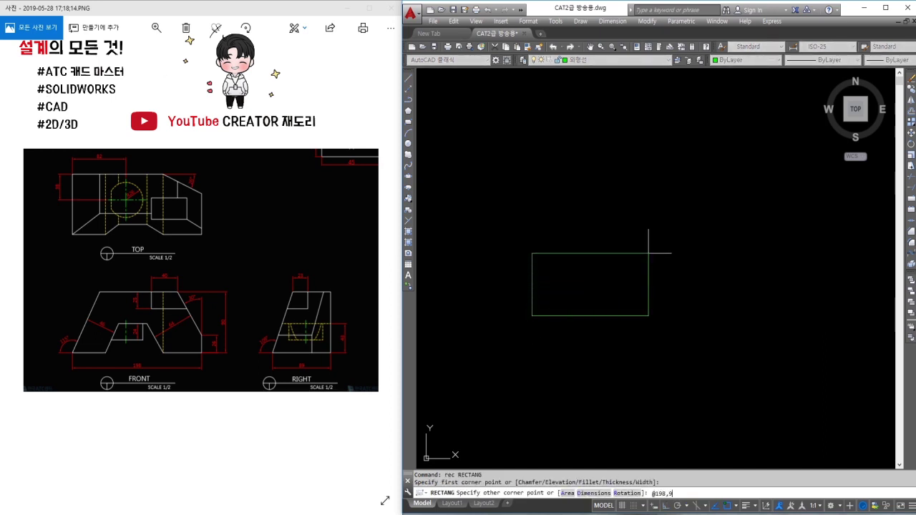
Finish the 198×90 front rectangle and draw projection lines above and right of it.
text(0)
key(Return)
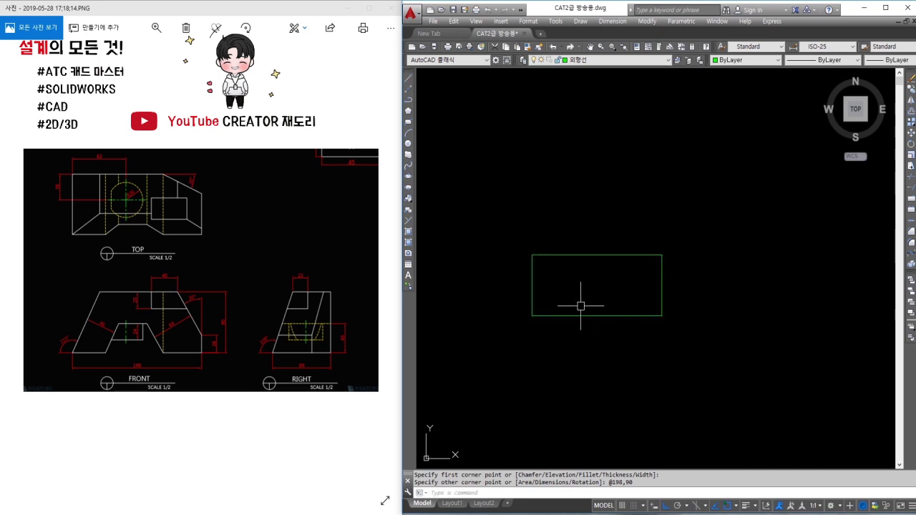
text(l)
key(Return)
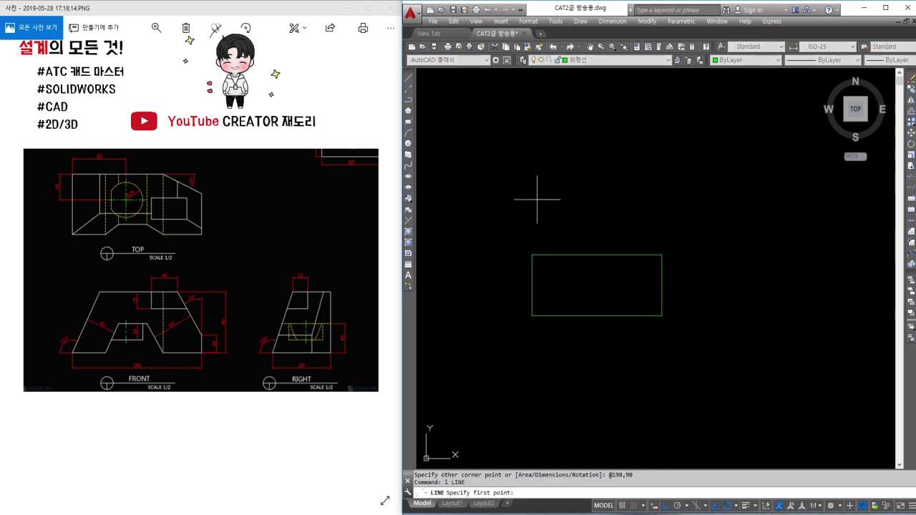
click(521, 195)
click(712, 198)
click(713, 341)
key(Escape)
Draw the 45° miter line from the projection lines' corner.
middle_drag(729, 259, 692, 286)
key(Return)
click(675, 222)
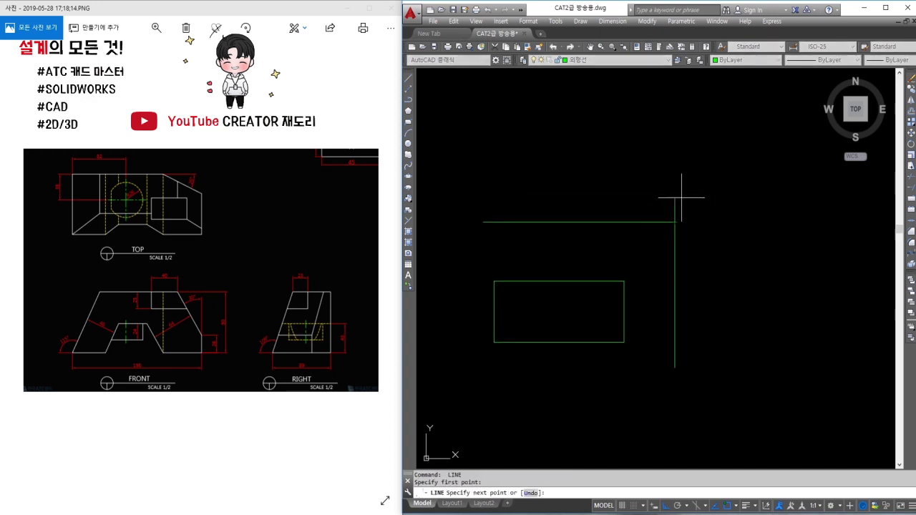
text(<45)
key(Return)
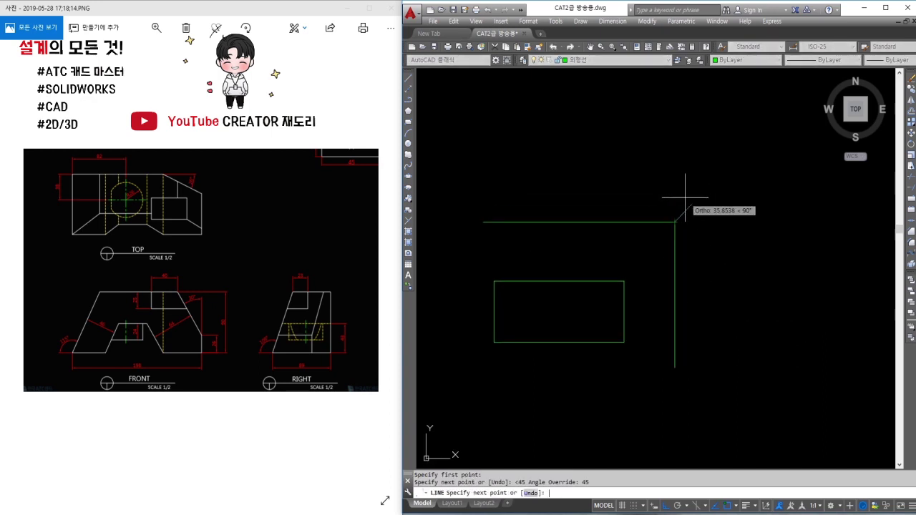
click(763, 131)
key(Escape)
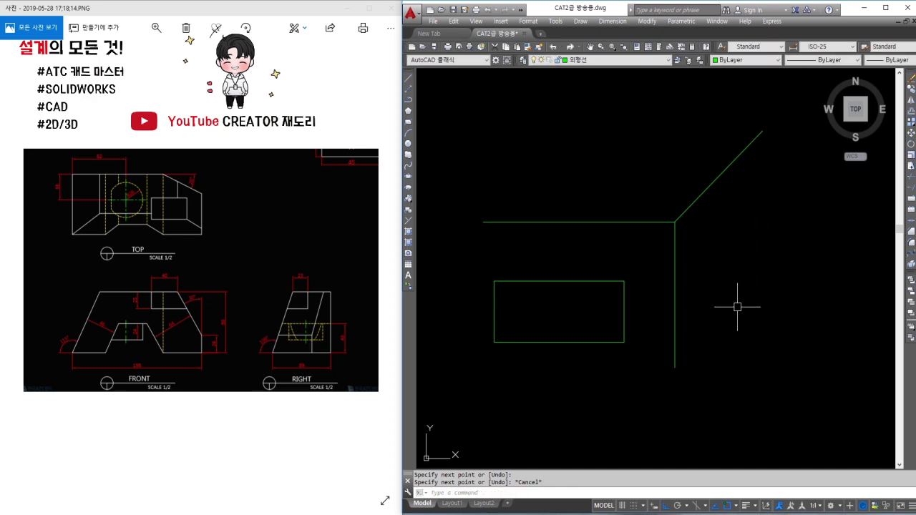
Offset the vertical projection line 89 units to the right.
text(o)
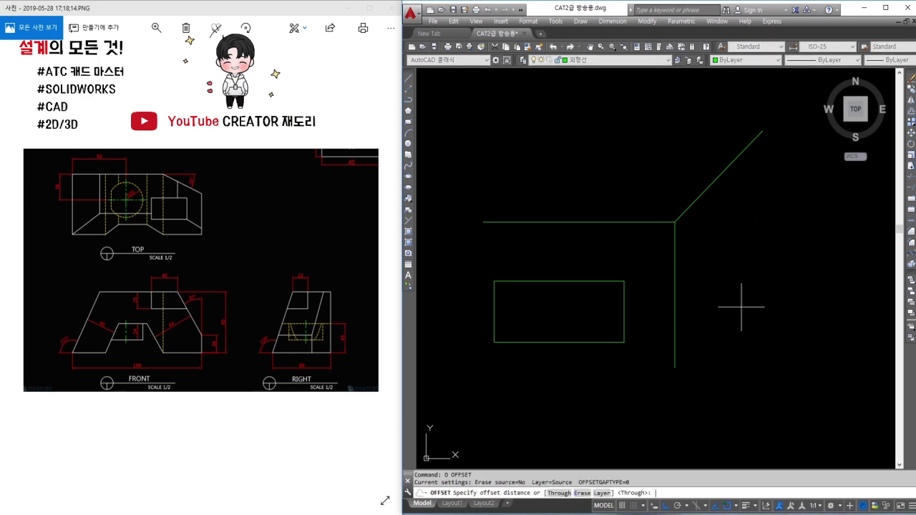
key(Return)
text(89)
key(Return)
click(676, 329)
click(755, 332)
key(Escape)
Extend horizontal lines from the front rectangle to the right to close the side view.
text(l)
key(Return)
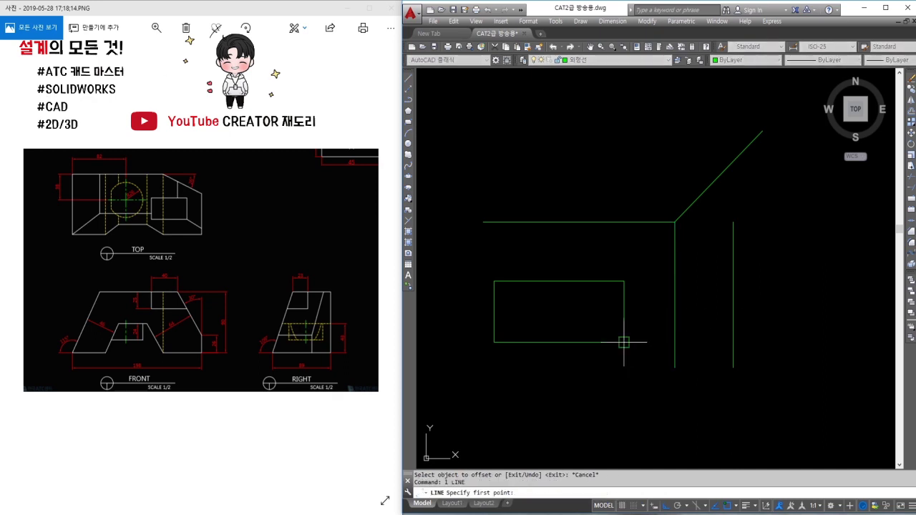
click(624, 342)
click(778, 340)
key(Return)
key(Return)
click(624, 282)
click(778, 281)
key(Escape)
Trim the excess line segments to form the square right view.
text(t)
key(Return)
click(767, 253)
click(635, 244)
click(649, 258)
click(655, 348)
click(660, 358)
click(683, 360)
click(790, 373)
click(736, 251)
key(Escape)
middle_drag(715, 272, 745, 285)
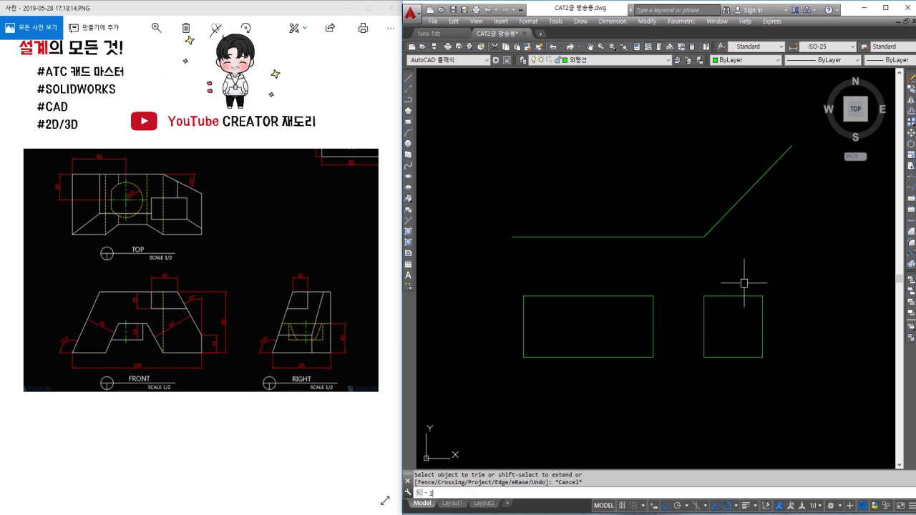
Project lines from the square via the miter and from the front rectangle up into the top view.
text(l)
key(Return)
click(762, 295)
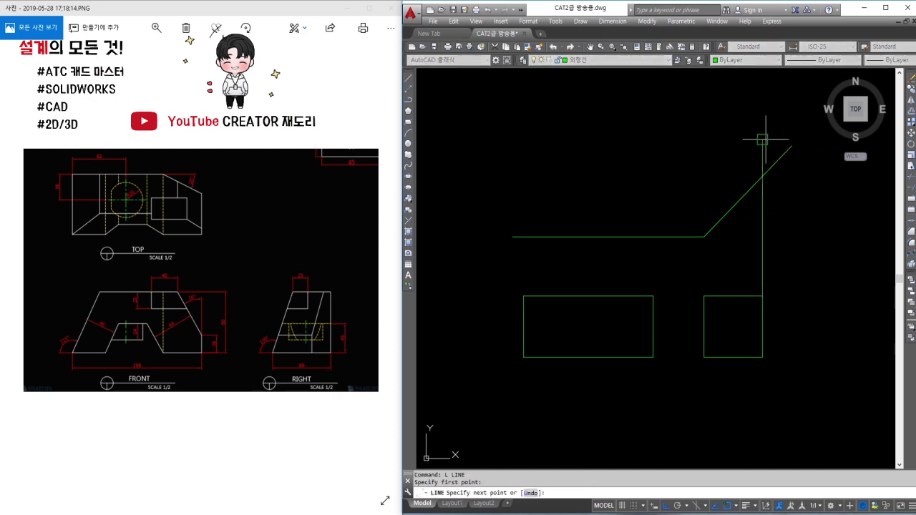
click(762, 176)
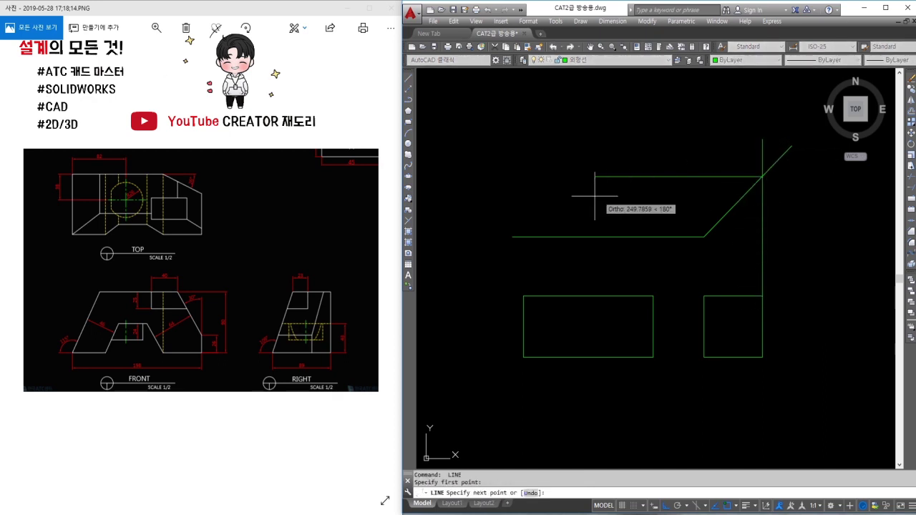
click(493, 199)
key(Return)
key(Return)
click(523, 295)
click(544, 146)
key(Return)
key(Return)
click(652, 296)
click(653, 135)
key(Return)
Trim and erase the leftover construction lines around the top view rectangle.
text(tr)
key(Return)
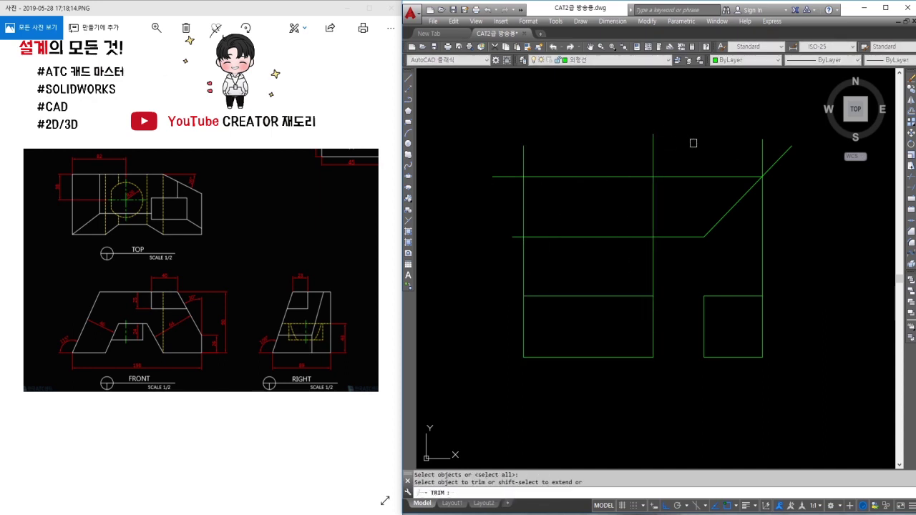
drag(693, 143, 537, 181)
mouse_move(536, 148)
mouse_down()
mouse_move(494, 233)
mouse_move(691, 266)
mouse_move(675, 164)
mouse_up()
key(Return)
drag(772, 250, 741, 256)
text(e)
key(Return)
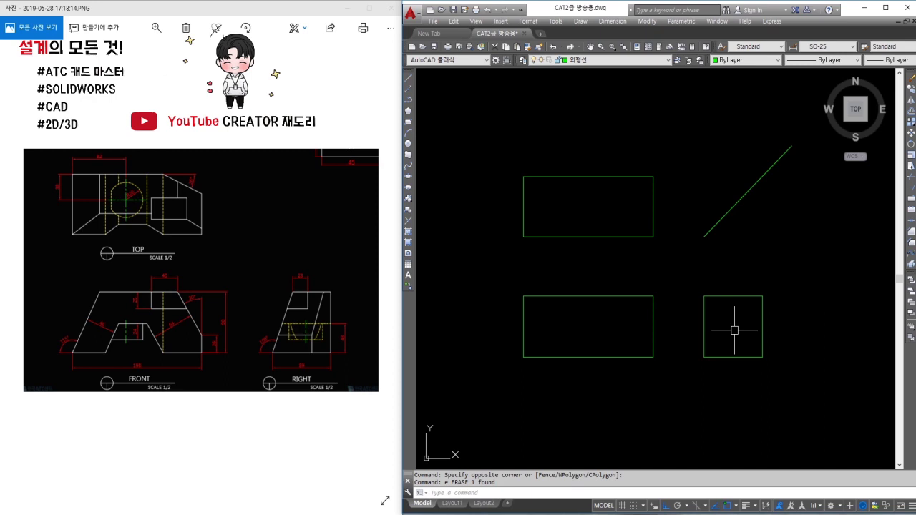
scroll(531, 354, up, 2)
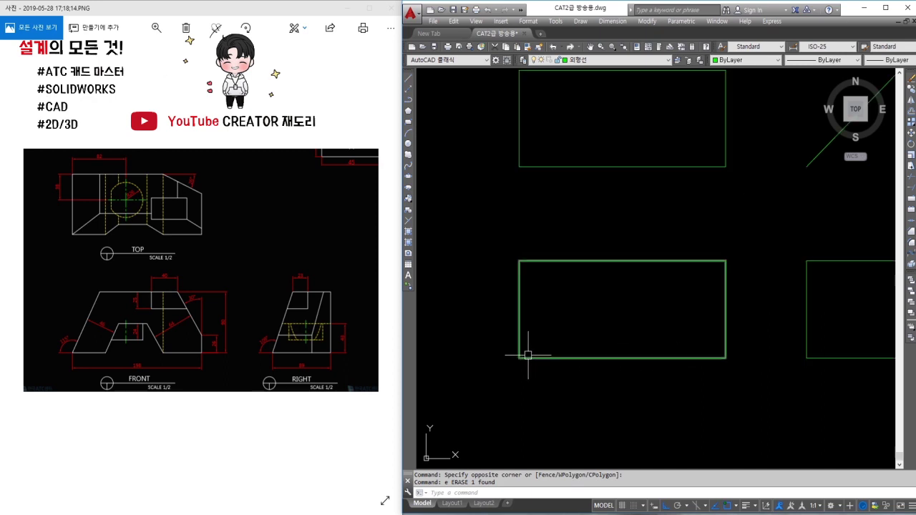
text(r)
Explode the front-view rectangle into separate lines.
key(Escape)
click(552, 348)
click(541, 365)
text(x)
key(Return)
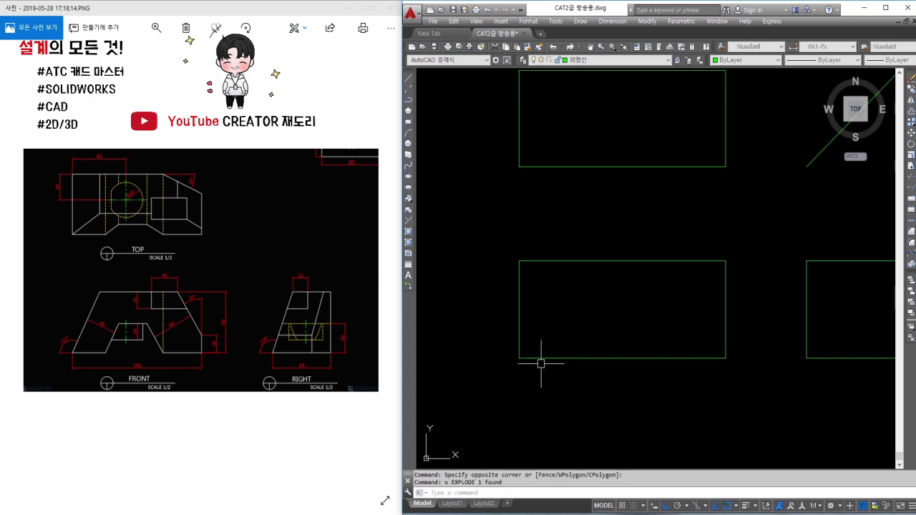
Rotate a copy of the front view's bottom line about its left end to form the slanted side.
key(Return)
click(539, 358)
key(Return)
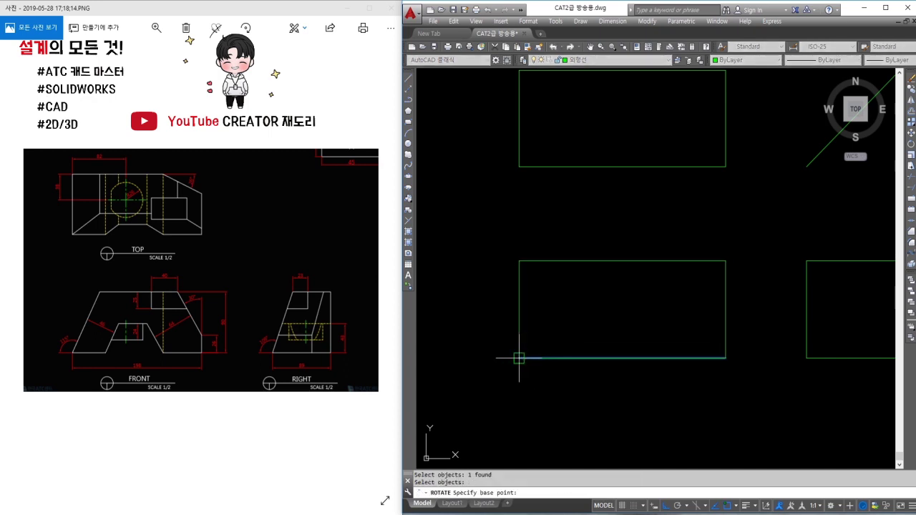
click(519, 358)
text(c)
key(Return)
text(-11)
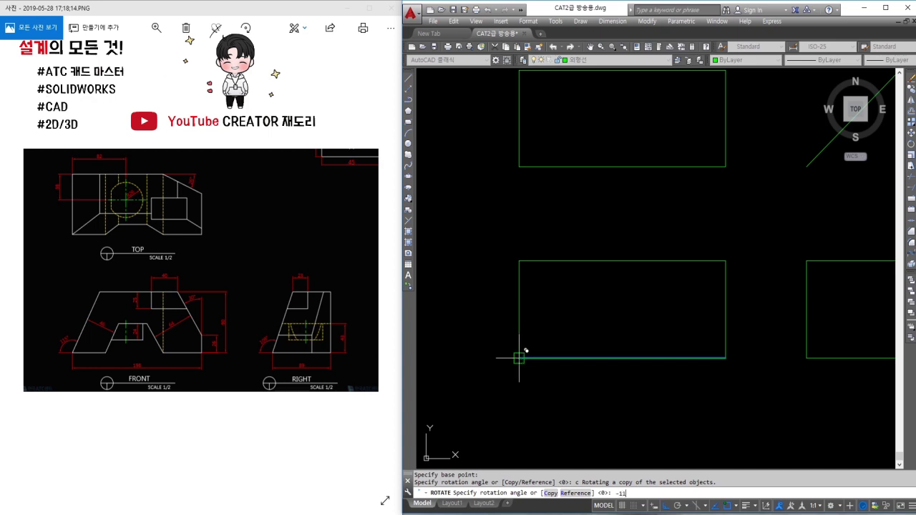
key(Return)
Trim the slanted line's overshoot and stub, and erase the rectangle's old left edge.
text(tr)
key(Return)
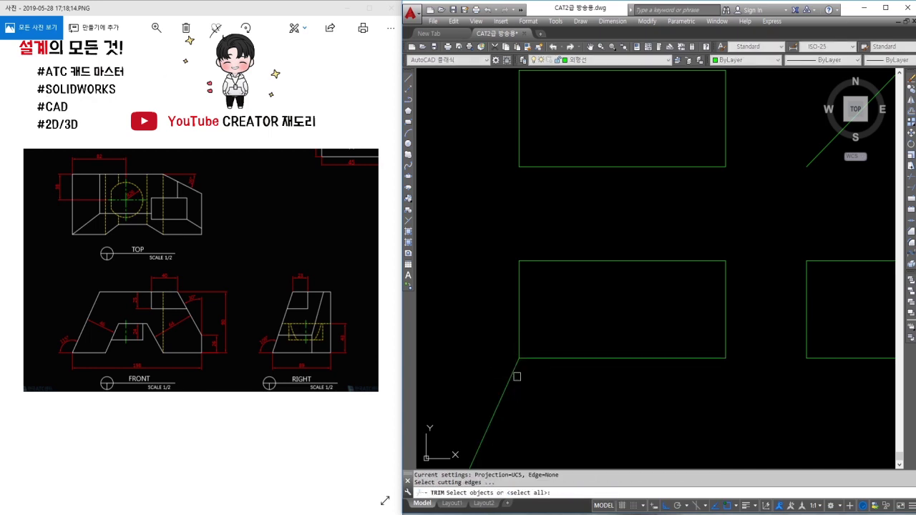
key(Return)
click(512, 375)
click(533, 262)
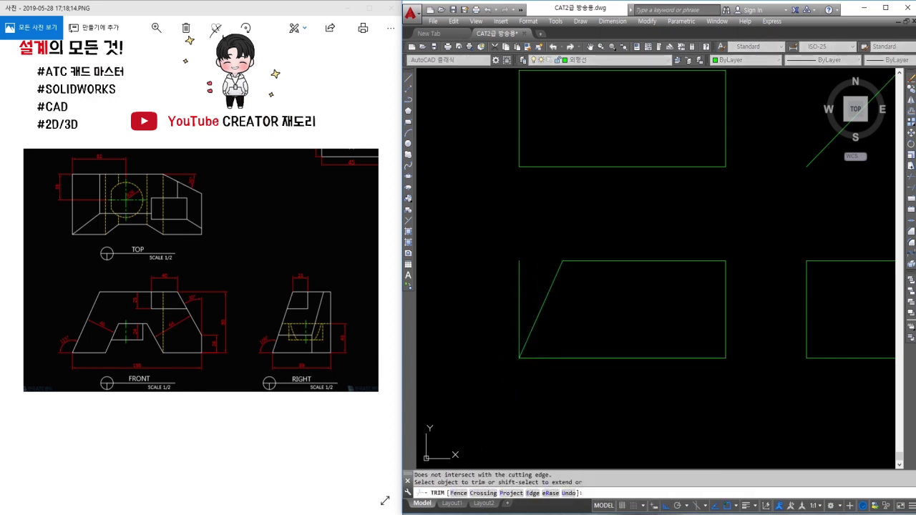
key(Escape)
drag(533, 301, 500, 277)
text(e)
key(Return)
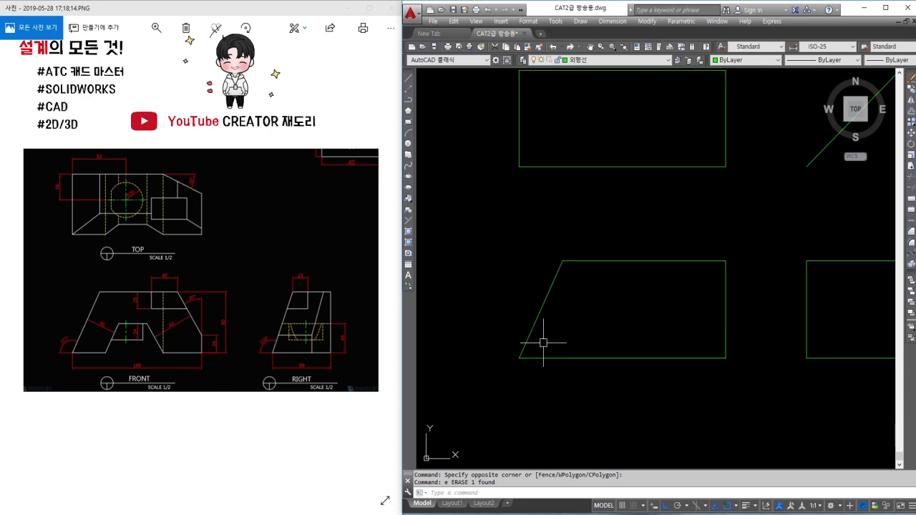
Offset the slanted left edge 46 units to the right.
key(Return)
text(46)
key(Return)
click(539, 312)
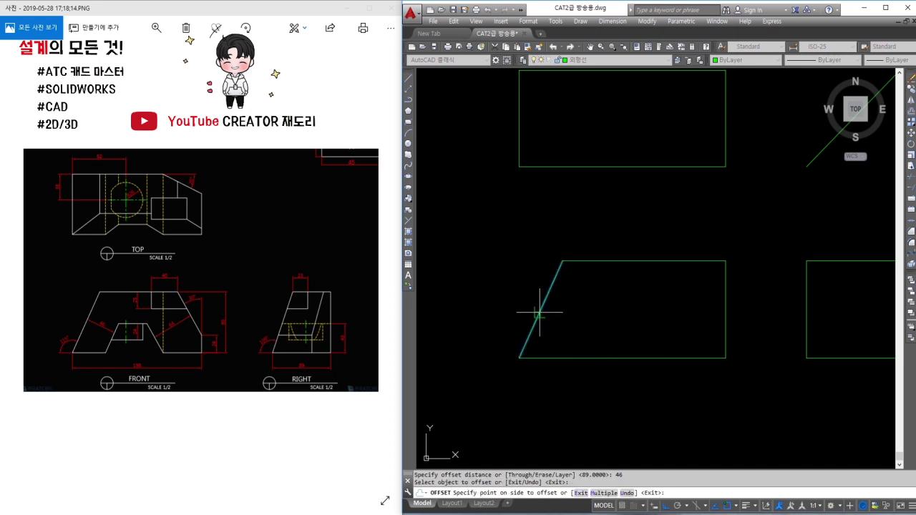
click(606, 337)
key(Return)
text(tr)
key(Return)
key(Return)
key(Escape)
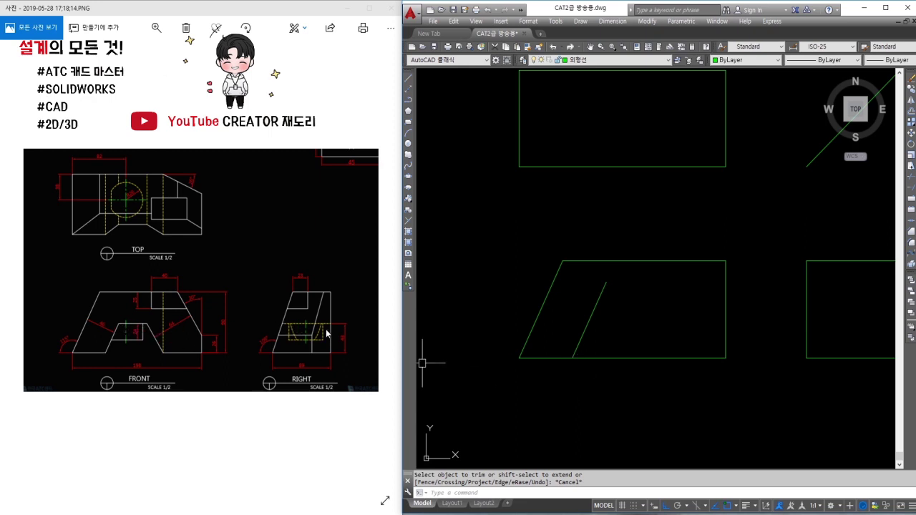
Offset the bottom edge up 43 and fillet it with the inner slanted line into a corner.
text(o)
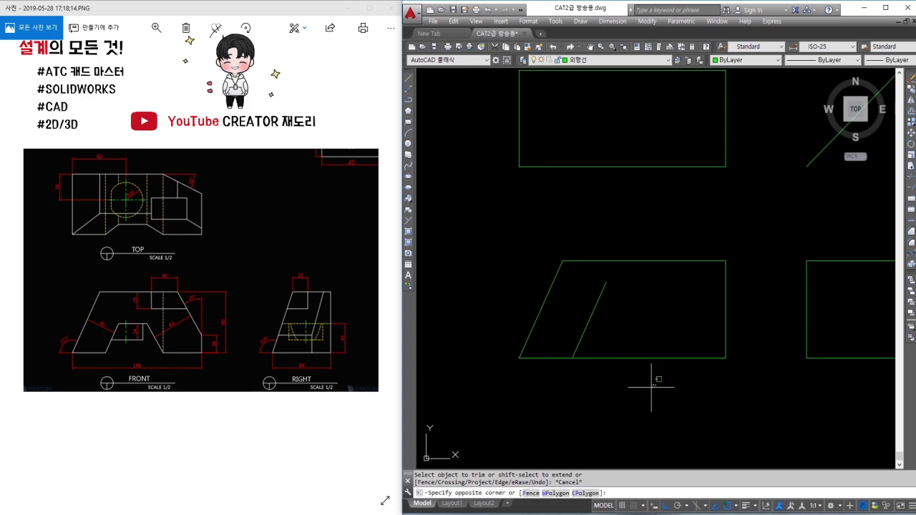
key(Return)
text(43)
key(Return)
click(612, 358)
click(613, 322)
key(Return)
text(f)
key(Return)
click(590, 325)
click(607, 312)
key(Escape)
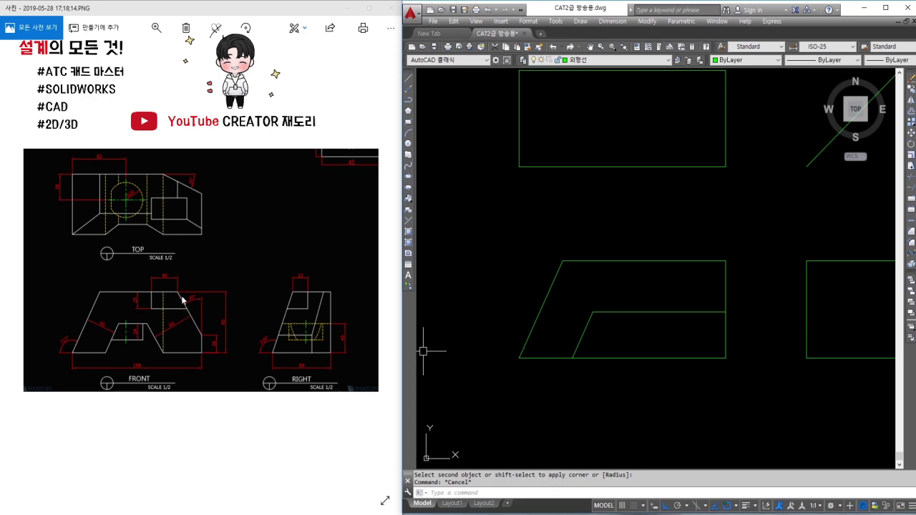
Offset the bottom edge up 26 and draw a slanted line from its right end to the top edge.
text(o)
key(Return)
text(26)
key(Return)
click(659, 358)
click(677, 325)
key(Return)
text(l)
key(Return)
click(717, 330)
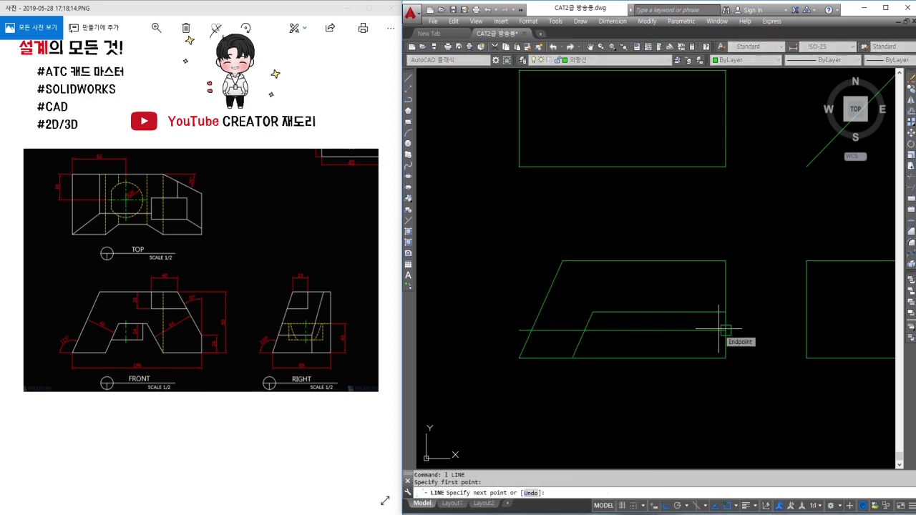
click(689, 261)
key(Escape)
Trim away the top-right corner segments and erase the horizontal construction line.
text(tr)
key(Return)
scroll(731, 320, up, 1)
mouse_move(720, 262)
mouse_down()
mouse_move(732, 320)
mouse_move(675, 348)
mouse_up()
key(Escape)
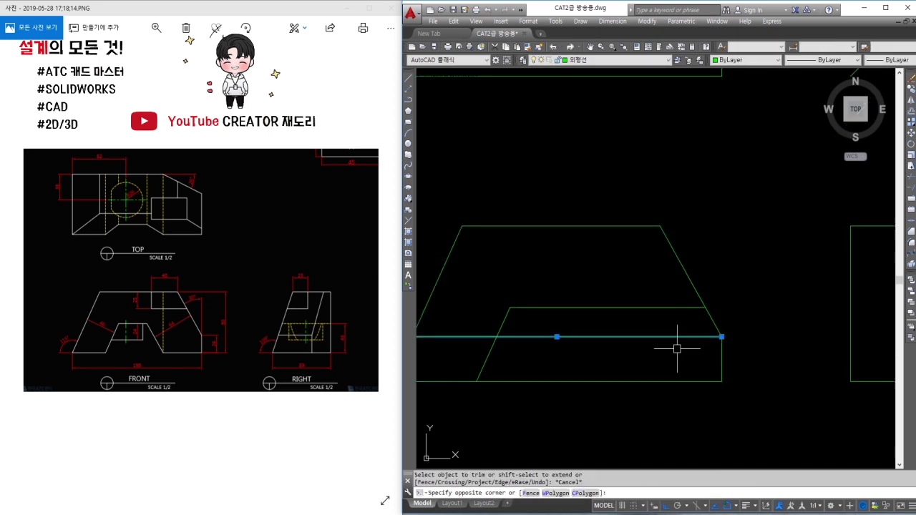
text(e)
key(Return)
Offset the right slanted edge inward and trim the lines to form the trapezoidal bottom notch.
text(o)
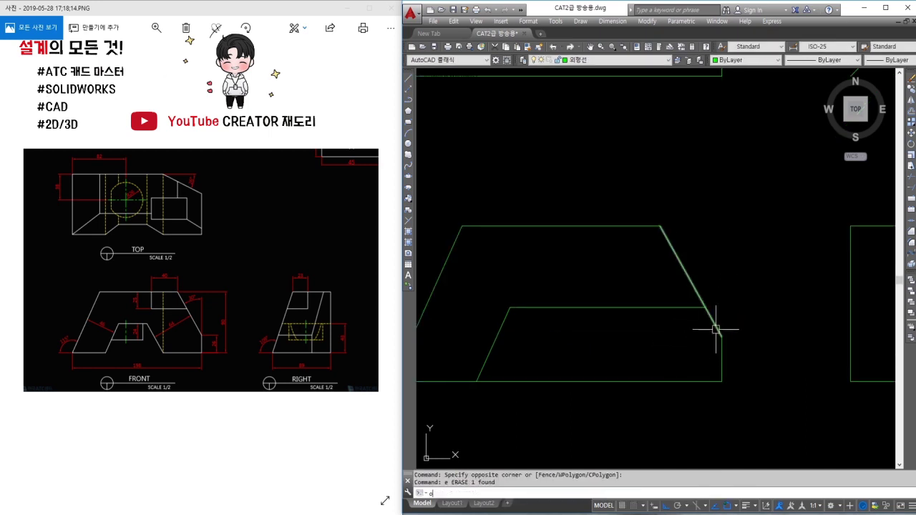
key(Return)
key(Return)
click(714, 328)
click(637, 376)
key(Escape)
text(tr)
key(Return)
key(Return)
click(633, 392)
click(644, 308)
click(576, 295)
key(Escape)
mouse_move(548, 293)
middle_down()
mouse_move(600, 310)
mouse_move(627, 287)
middle_up()
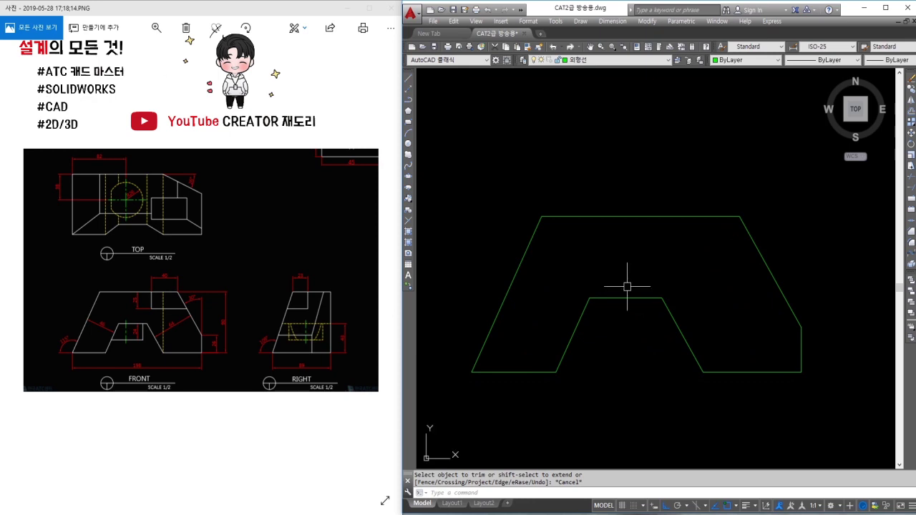
key(Escape)
key(Escape)
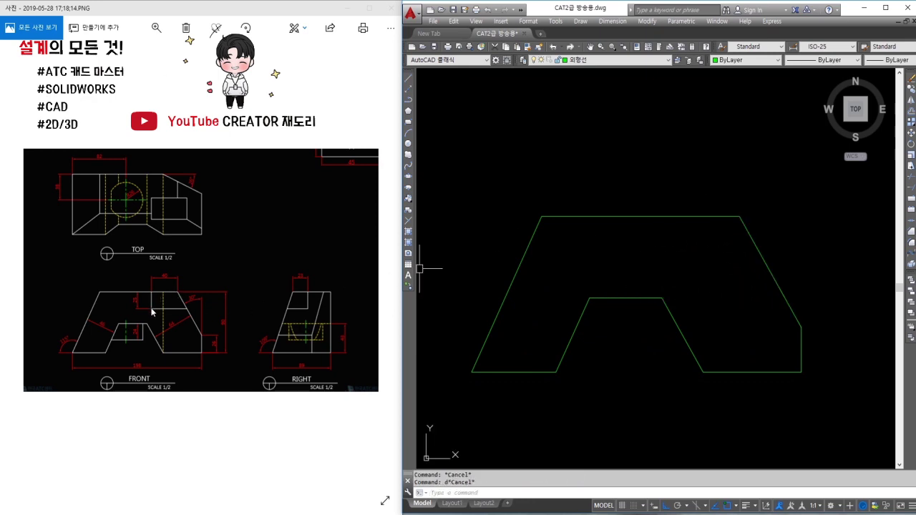
Draw a 25-unit vertical line down from the top edge's right corner.
text(o)
key(Return)
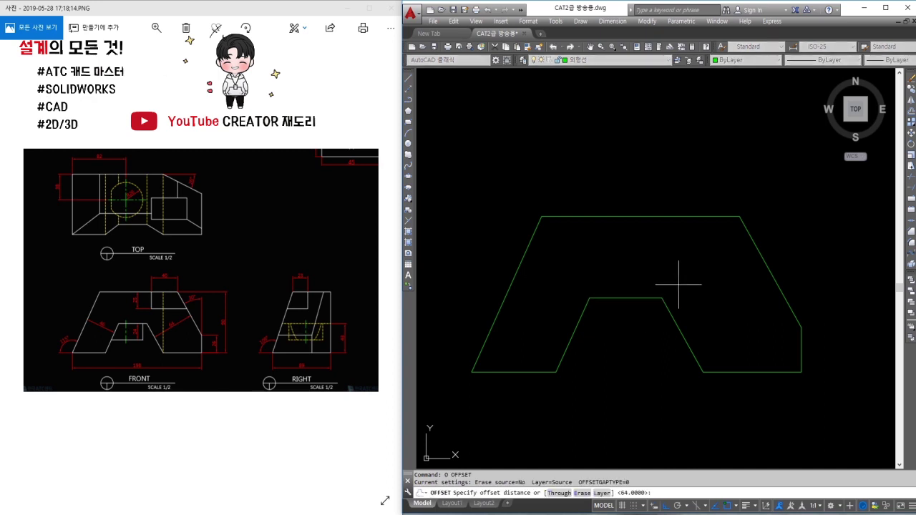
key(Escape)
text(l)
key(Return)
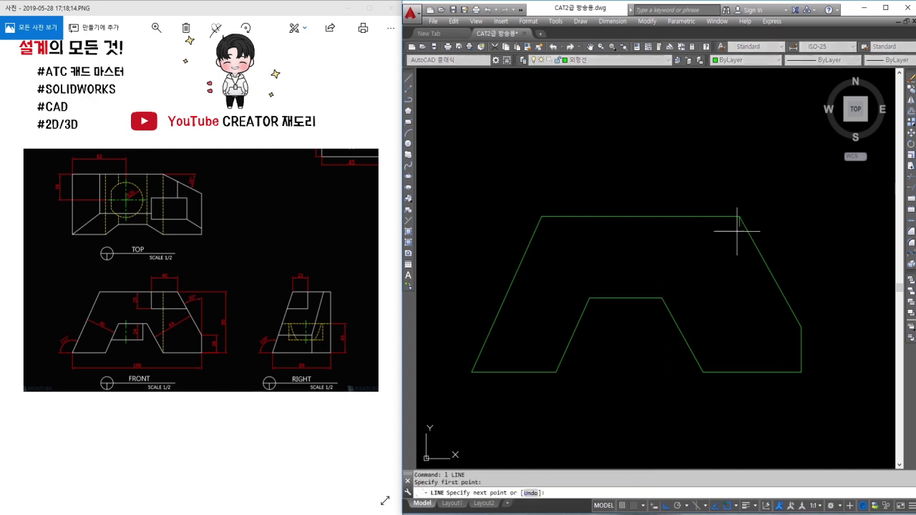
click(739, 216)
text(0)
key(Return)
Offset the short vertical line 40 units to the left.
key(Return)
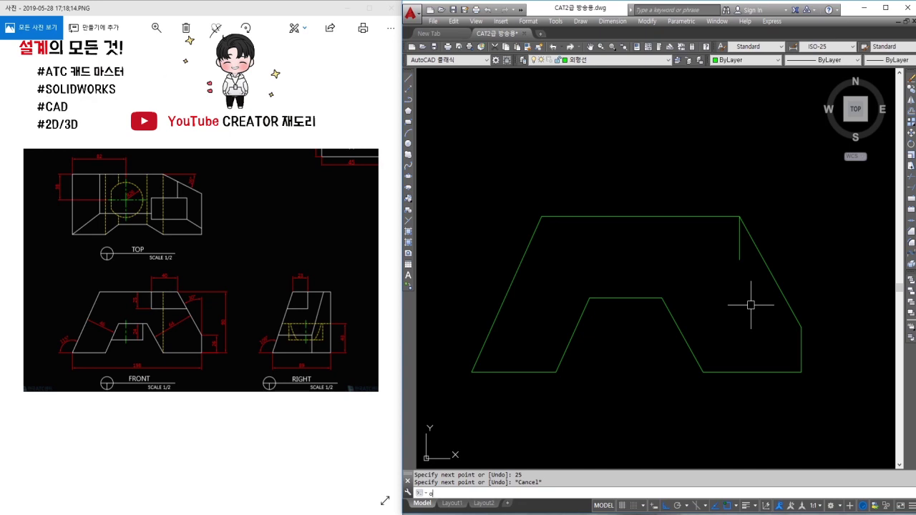
text(o)
key(Return)
text(40)
Draw a horizontal line from the offset copy's lower end past the slanted edge.
key(Return)
click(739, 246)
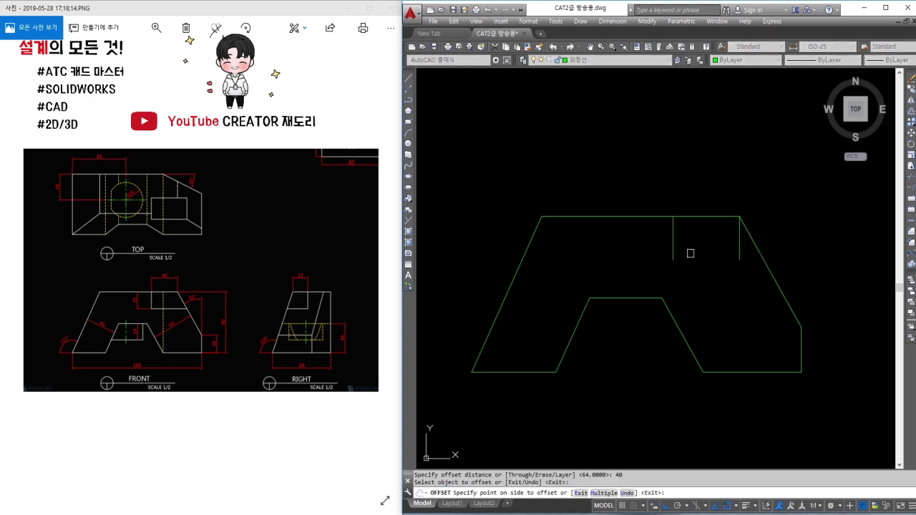
click(691, 247)
key(Escape)
text(l)
Trim the horizontal line's overshoot and erase the original short vertical line.
key(Return)
click(672, 259)
click(848, 259)
key(Escape)
text(tr)
key(Return)
key(Return)
click(783, 259)
click(739, 247)
text(e)
key(Return)
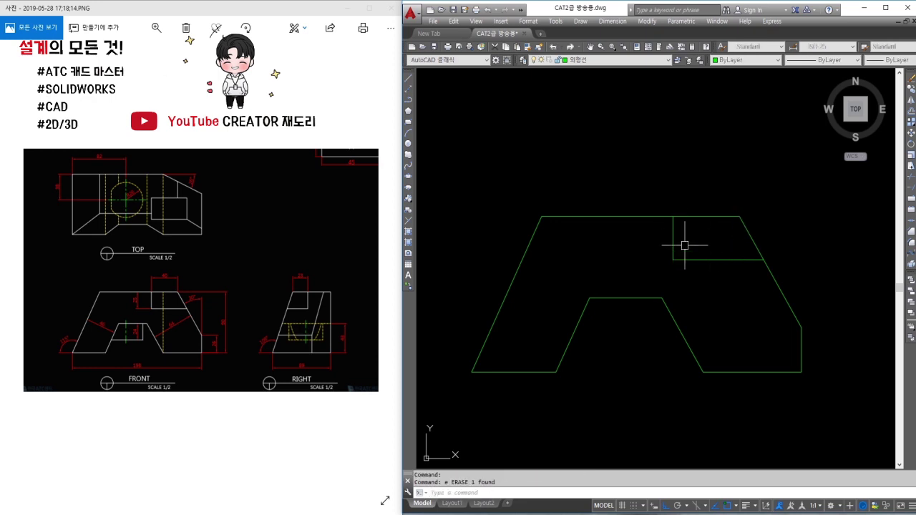
middle_drag(728, 256, 700, 242)
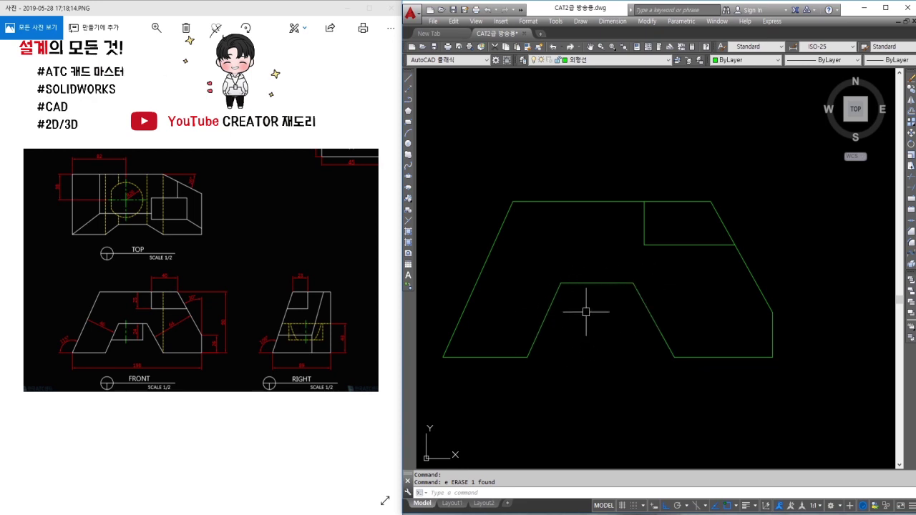
scroll(606, 320, down, 2)
Rotate a copy of the right view's bottom edge by 8 about its left end.
middle_drag(706, 321, 538, 337)
text(o)
key(Return)
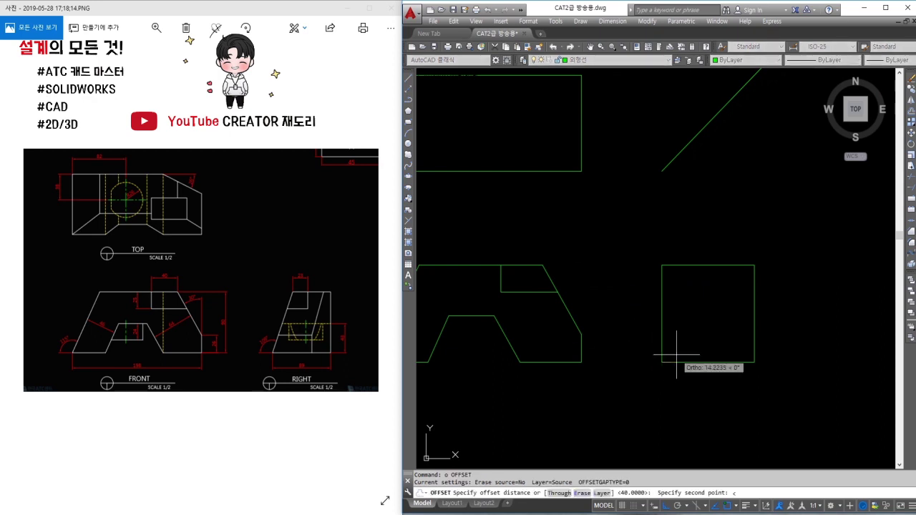
key(Escape)
key(Return)
click(686, 361)
key(Return)
click(661, 362)
text(c)
key(Return)
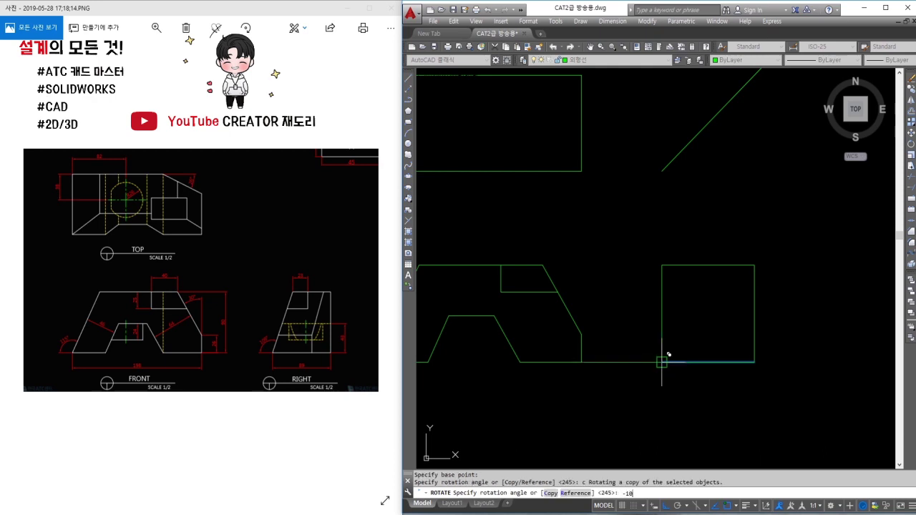
text(8)
key(Return)
Trim the top edge piece and the slanted line's tail below the bottom edge.
text(tr)
key(Return)
key(Return)
click(662, 244)
click(648, 290)
drag(669, 272, 640, 236)
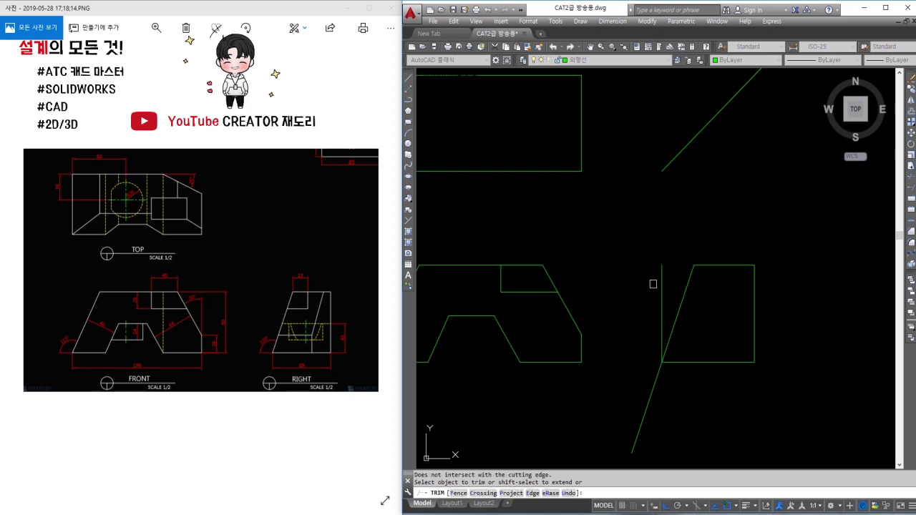
click(652, 395)
key(Escape)
Erase the right view's old vertical left edge.
click(670, 275)
click(644, 281)
text(e)
key(Return)
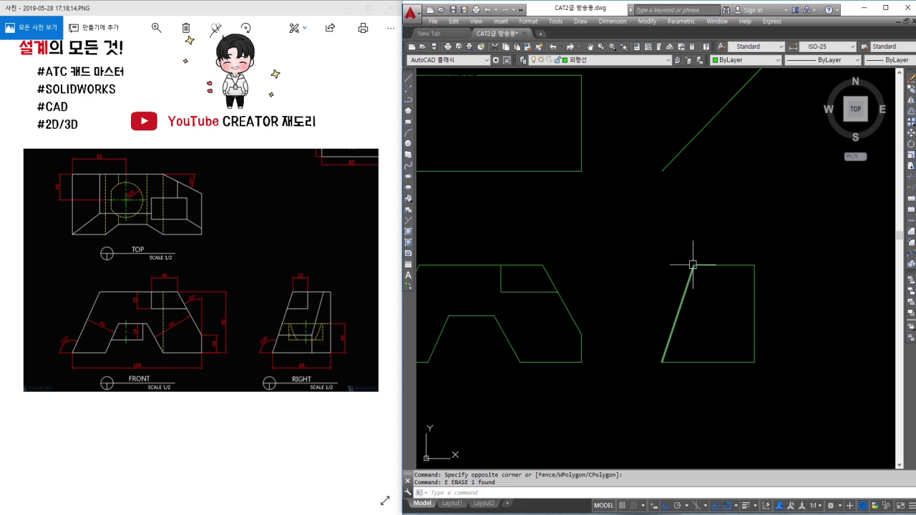
text(l)
key(Return)
key(Escape)
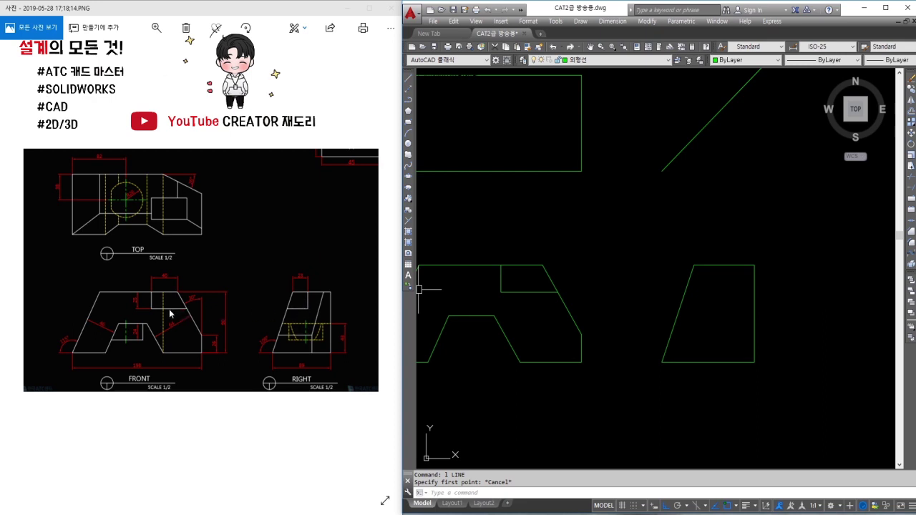
Draw a projection line from the front view's step corner across the right view.
text(l)
key(Return)
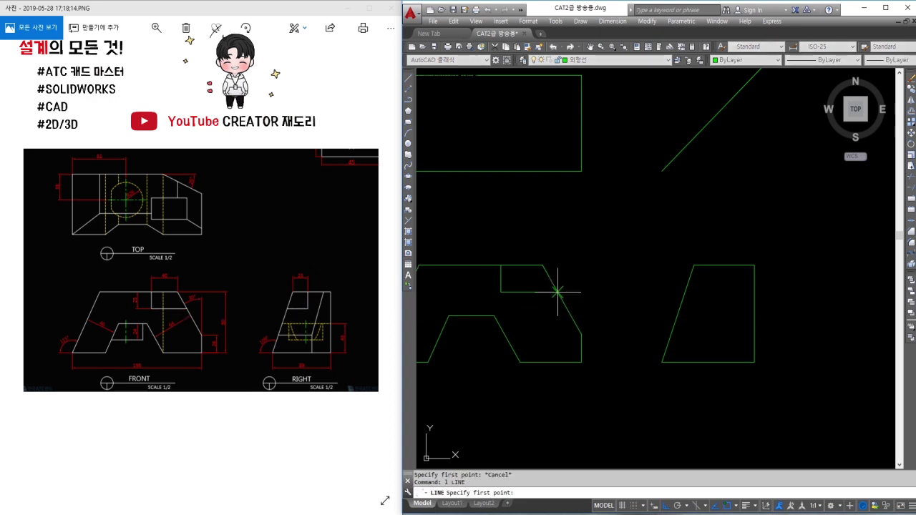
click(500, 292)
click(828, 301)
key(Escape)
Offset the right view's vertical edge by 23.
text(o)
key(Return)
key(Return)
click(695, 243)
click(723, 250)
Trim the projection and offset lines to form the notch, erasing the leftover vertical line.
key(Return)
text(tr)
key(Return)
key(Return)
click(738, 295)
click(717, 245)
key(Return)
key(Return)
click(644, 291)
key(Escape)
drag(708, 229, 675, 241)
text(e)
key(Return)
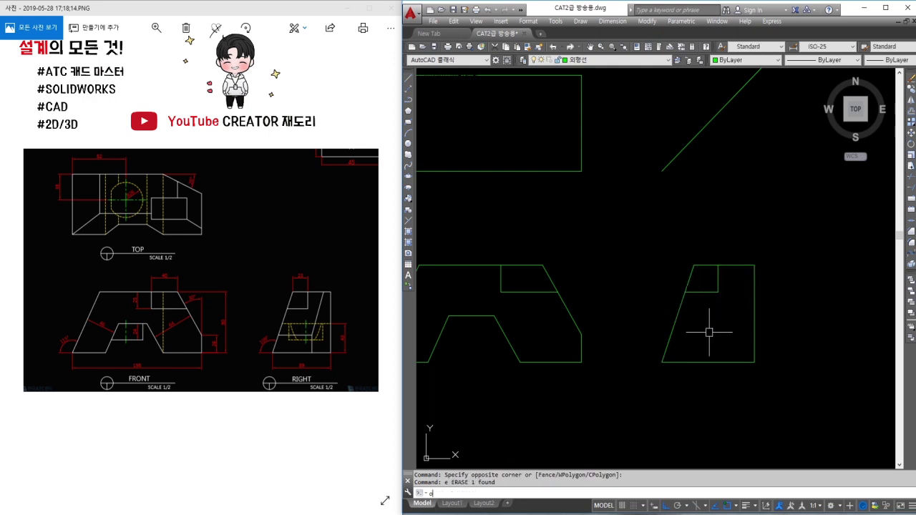
Offset the right view's bottom edge 43 units upward.
key(Return)
text(43)
key(Return)
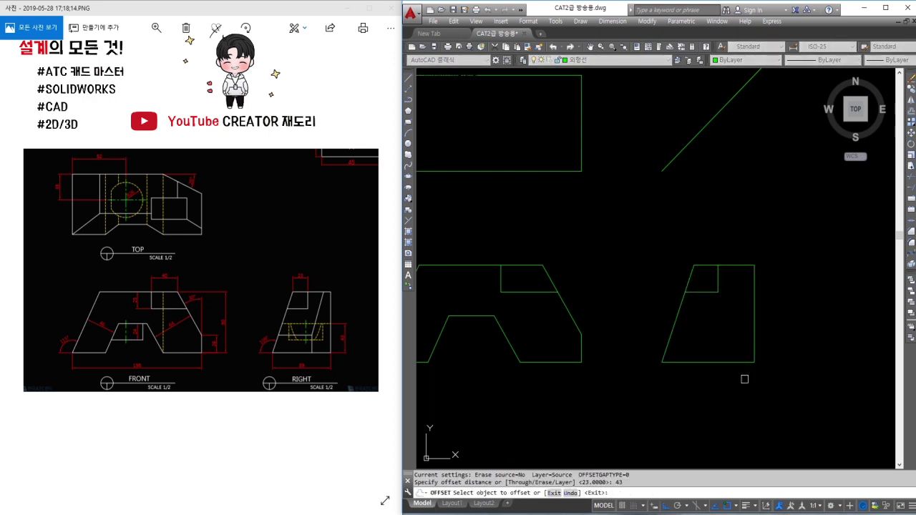
click(726, 363)
click(670, 318)
key(Escape)
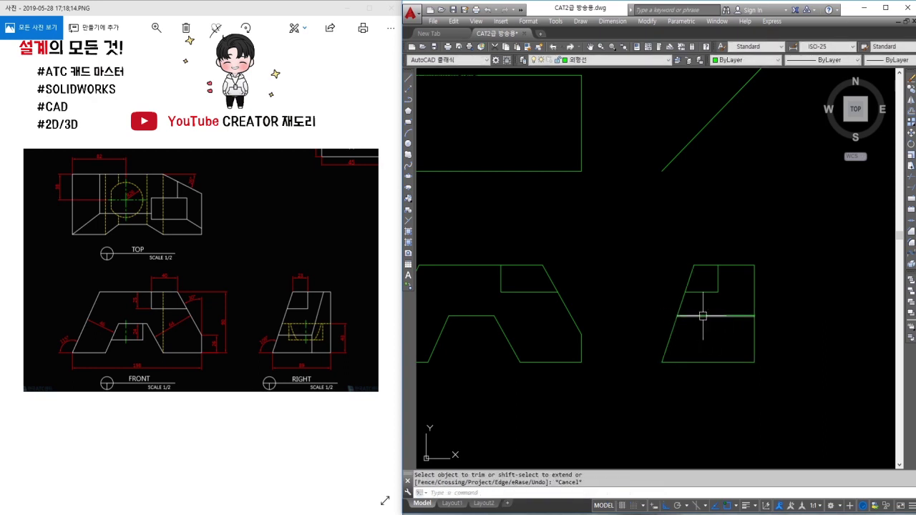
Move the new horizontal line onto the 숨은선 hidden-line layer.
click(704, 317)
click(590, 60)
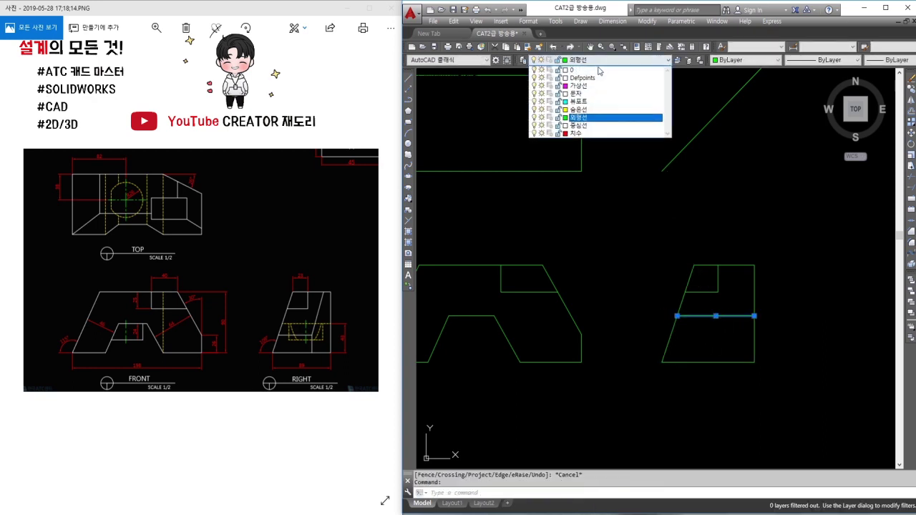
click(579, 109)
key(Escape)
middle_drag(582, 101, 738, 233)
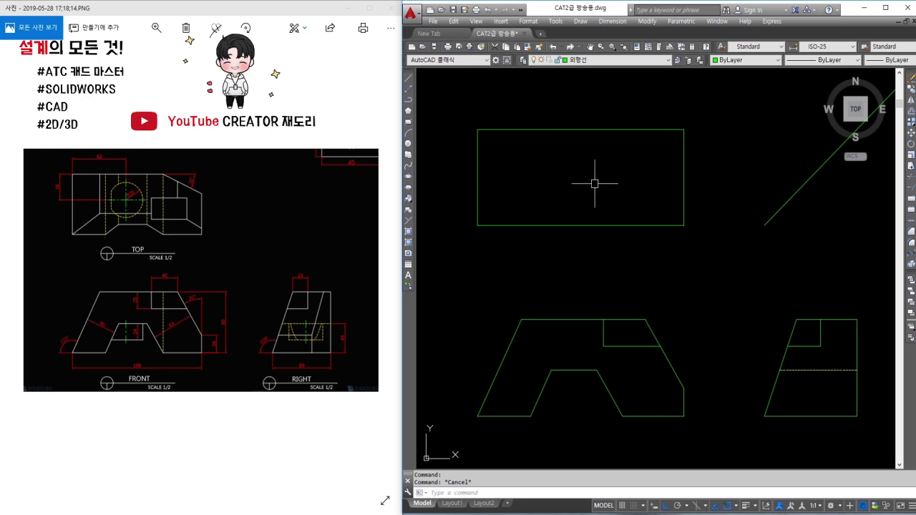
Offset the top view's left edge by 82 and its top edge by 38.
text(o)
key(Return)
text(82)
key(Return)
click(478, 160)
click(576, 168)
key(Return)
key(Return)
text(38)
key(Return)
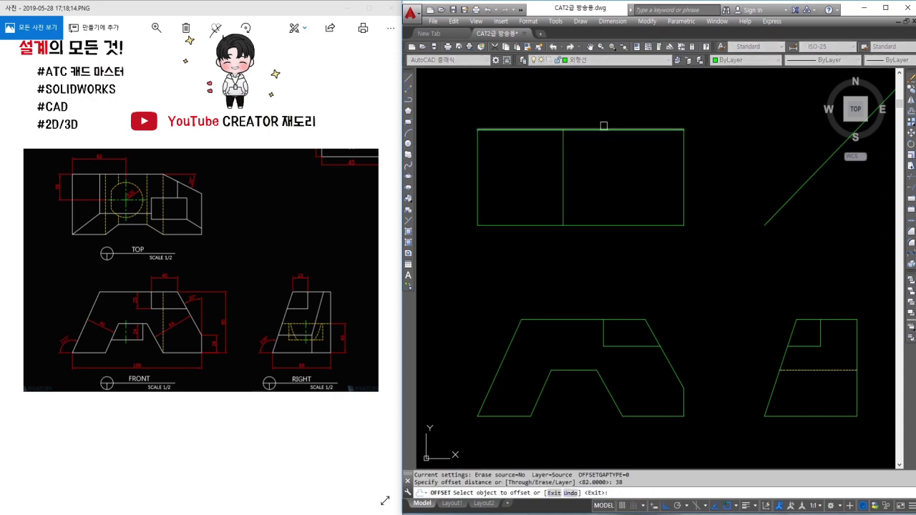
click(615, 130)
click(576, 162)
key(Return)
Draw a radius-25 circle centred where the two offset lines cross.
text(c)
key(Return)
click(563, 170)
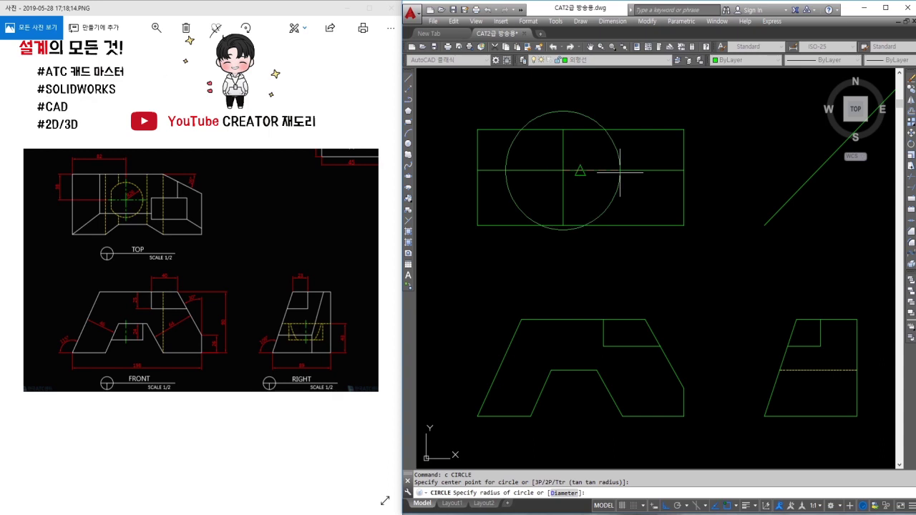
text(5)
key(Return)
scroll(591, 154, up, 2)
Trim the construction lines back to the circle's edge.
text(tr)
key(Return)
click(593, 154)
click(613, 178)
key(Return)
click(551, 232)
click(484, 143)
key(Escape)
Put both lines crossing the circle on the 중심선 centre-line layer.
click(565, 152)
click(537, 179)
click(601, 60)
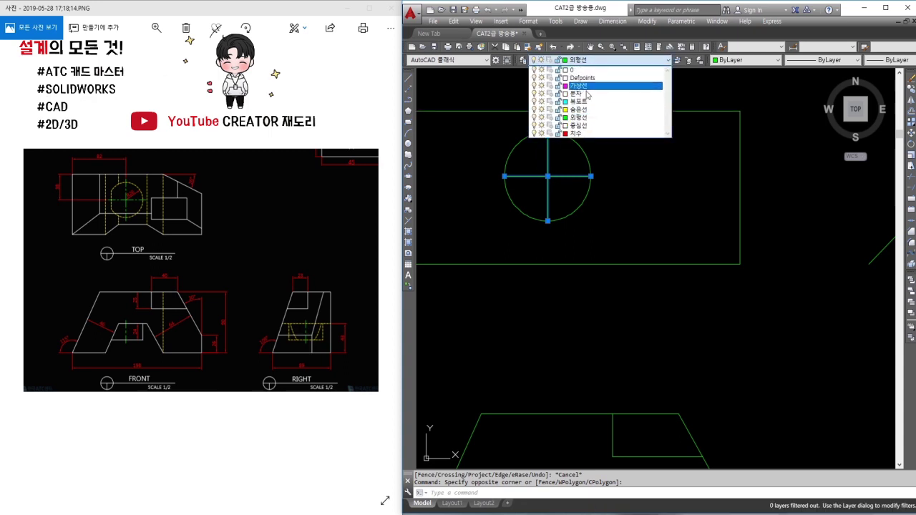
click(579, 126)
key(Escape)
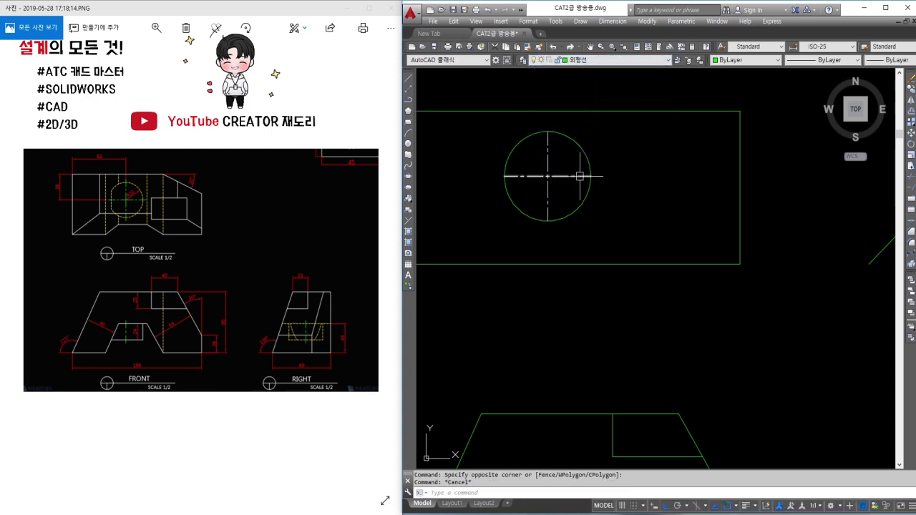
text(le)
Lengthen the horizontal centre line by a delta of 3.
key(Return)
text(de)
key(Return)
text(3)
key(Return)
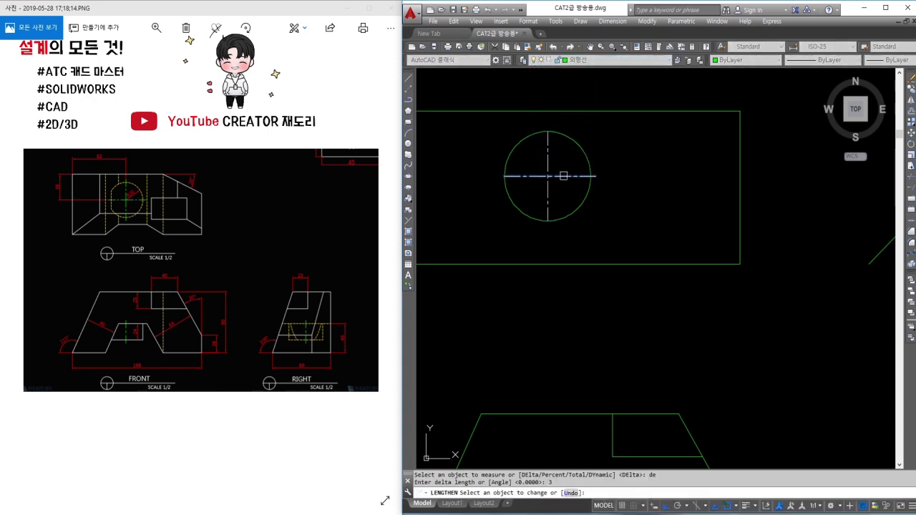
click(569, 175)
Lengthen the vertical centre line by a delta of 3.
key(Return)
key(Return)
key(Escape)
text(e)
key(Return)
key(Return)
text(3)
key(Return)
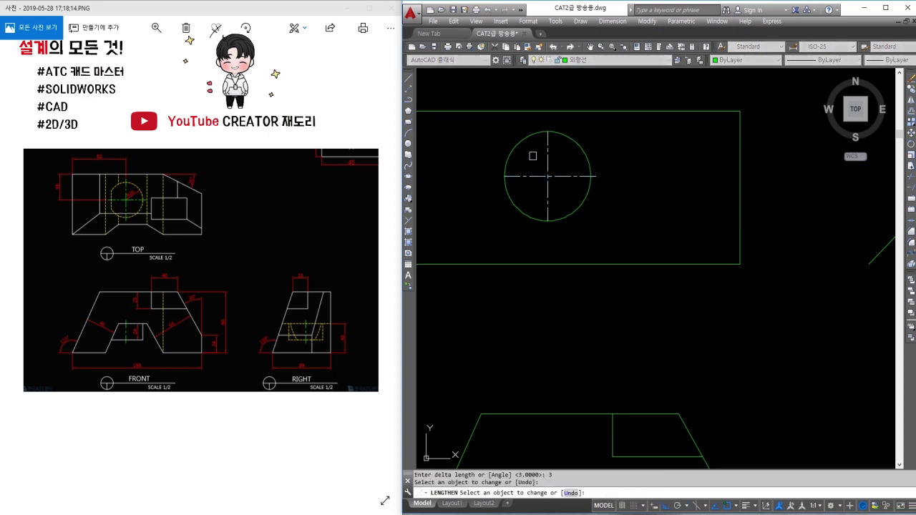
click(546, 158)
key(Escape)
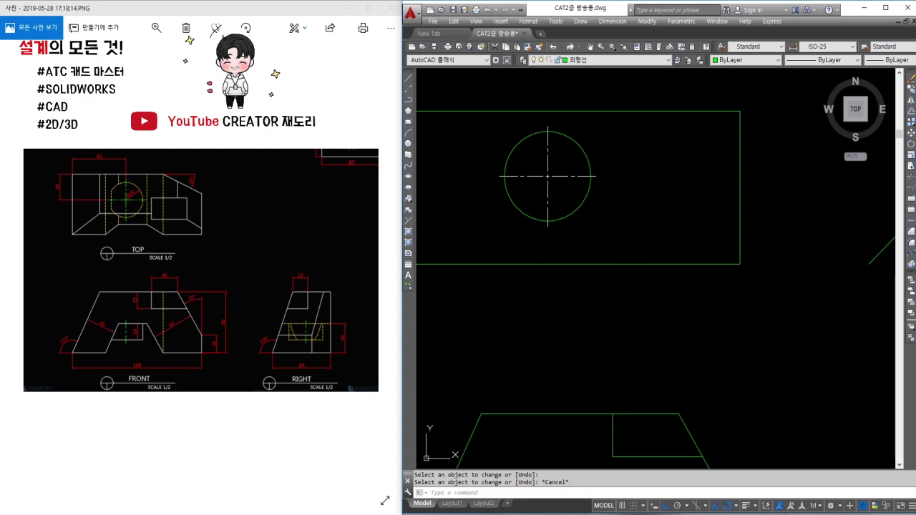
scroll(636, 193, down, 2)
text(l)
key(Return)
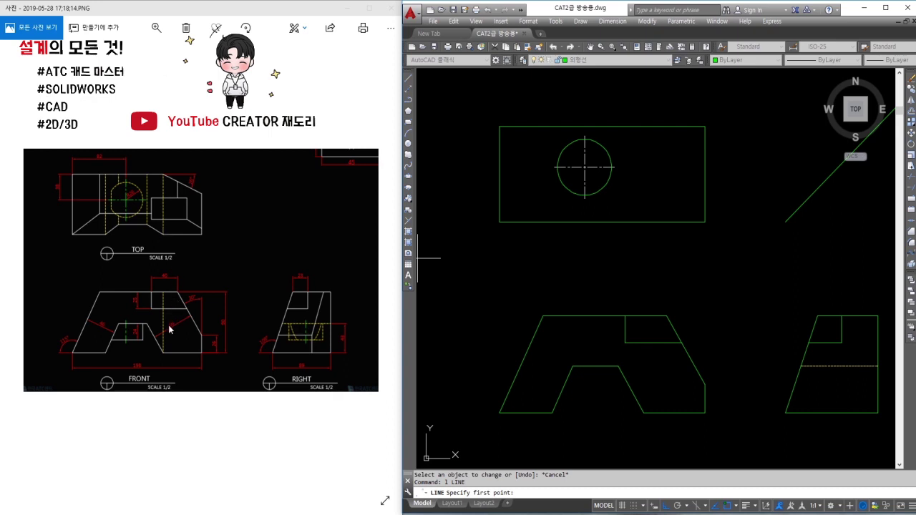
Draw a vertical construction line above the front view and a slanted line of length 5 on the top view.
click(643, 413)
click(643, 98)
key(Escape)
key(Return)
click(643, 126)
text(<-2)
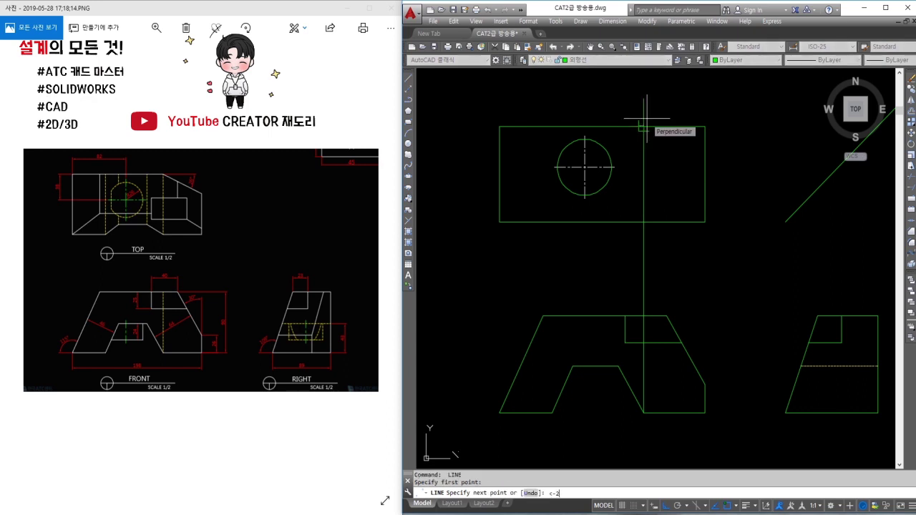
text(5)
key(Return)
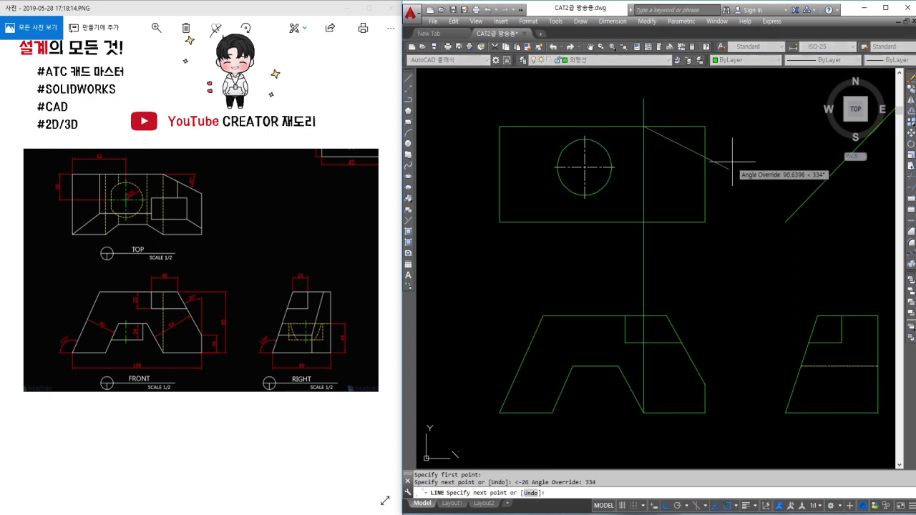
click(714, 155)
key(Return)
Trim off the top view's upper-right corner and erase the vertical construction line.
text(tr)
key(Return)
key(Return)
click(723, 107)
click(698, 136)
key(Escape)
click(643, 139)
text(e)
key(Return)
Restore the vertical line and move it onto the hidden-line layer.
text(;)
key(Return)
key(Escape)
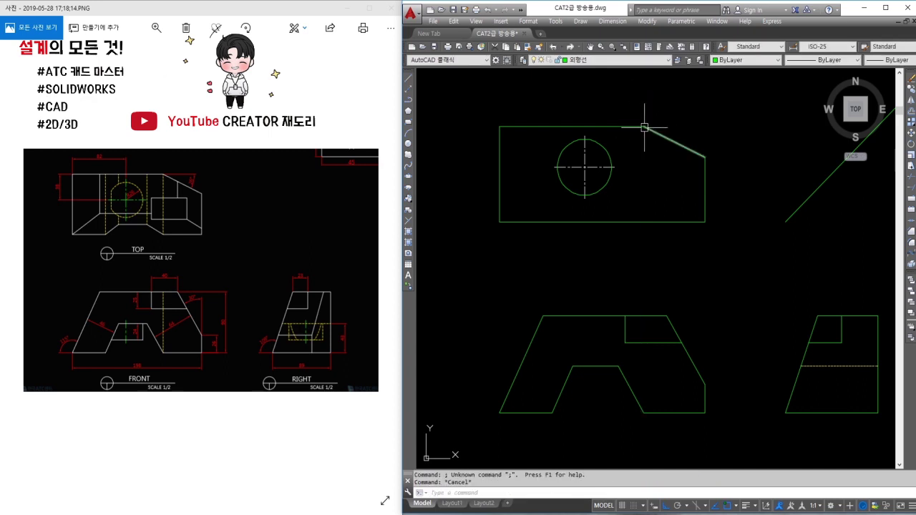
key(ctrl+z)
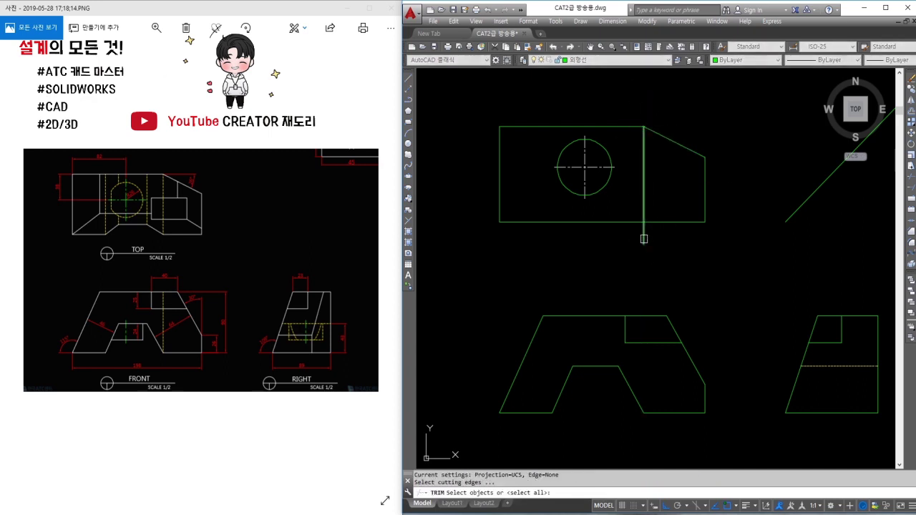
click(621, 61)
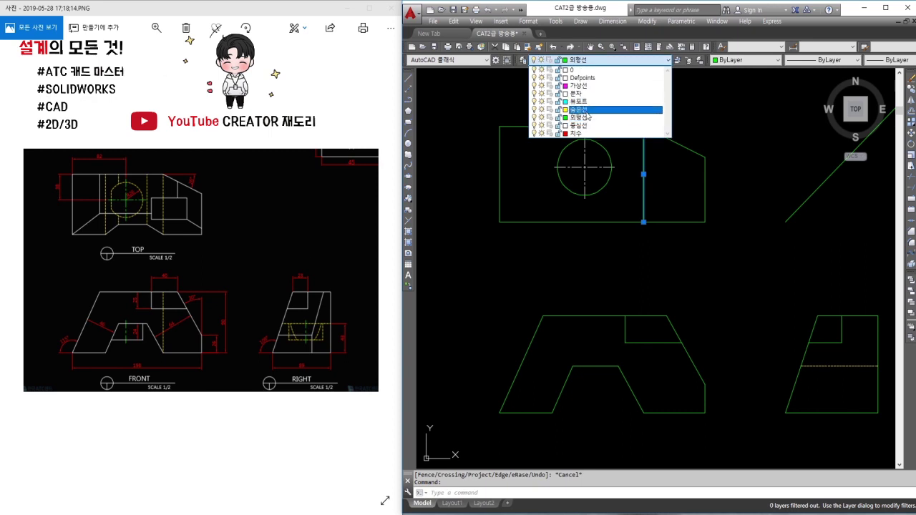
click(590, 113)
key(Escape)
Extend the dashed line into the front view, trim the gap between views, and make it dashed.
text(l)
key(Return)
click(643, 222)
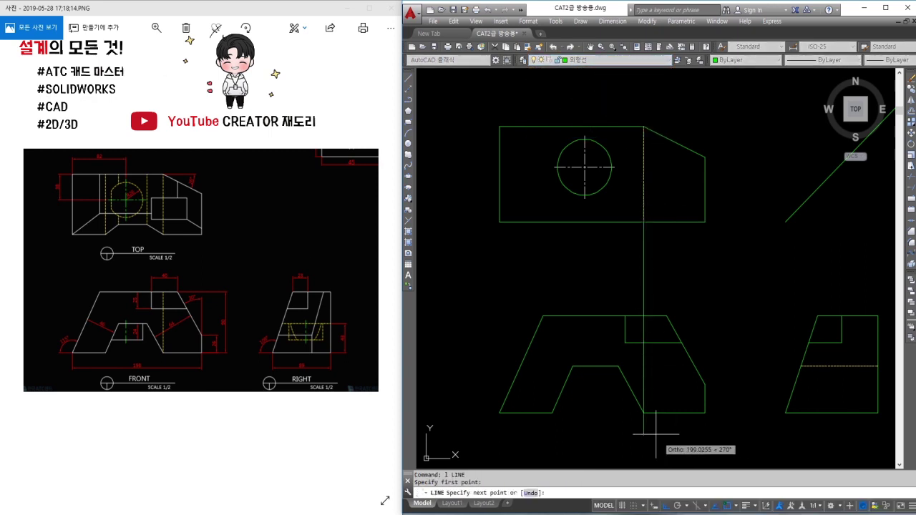
click(643, 413)
key(Escape)
text(tr)
key(Return)
key(Return)
click(644, 272)
key(Escape)
key(Return)
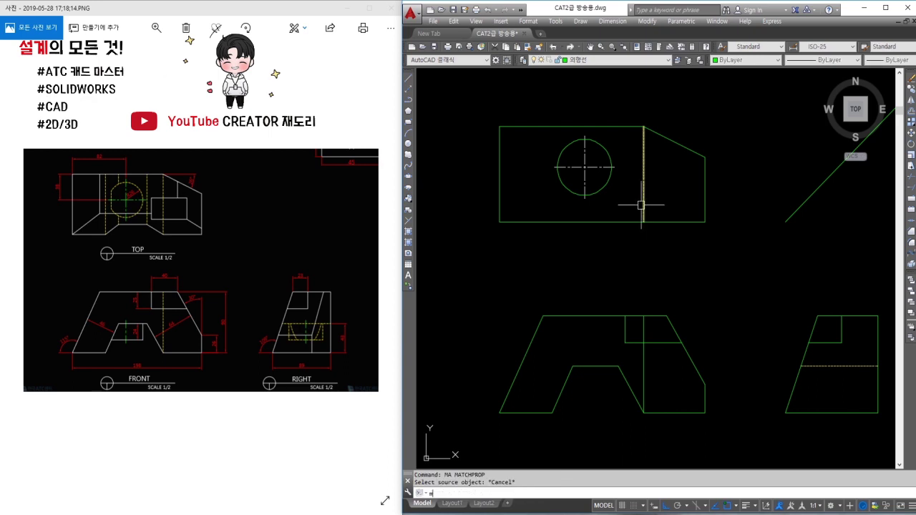
click(644, 208)
key(Escape)
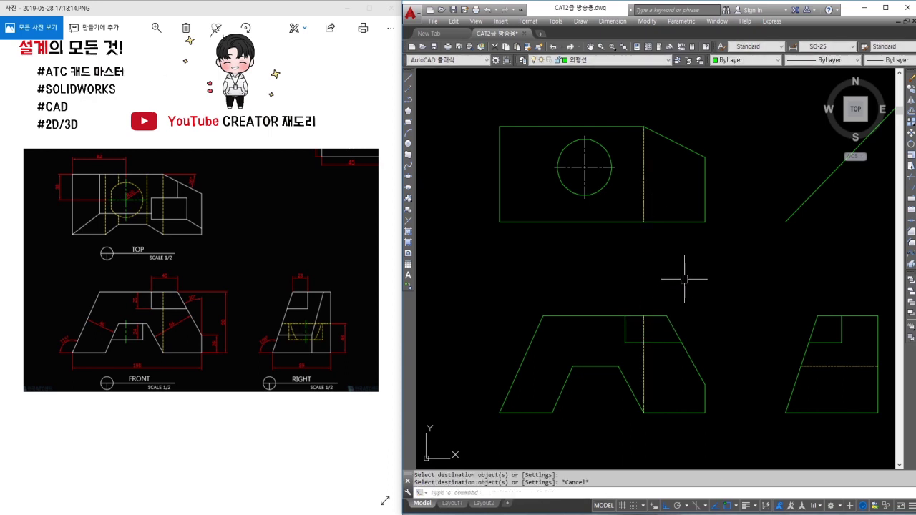
Draw a vertical projection line up from the front view's small rectangle corner past the top view.
middle_drag(684, 279, 651, 274)
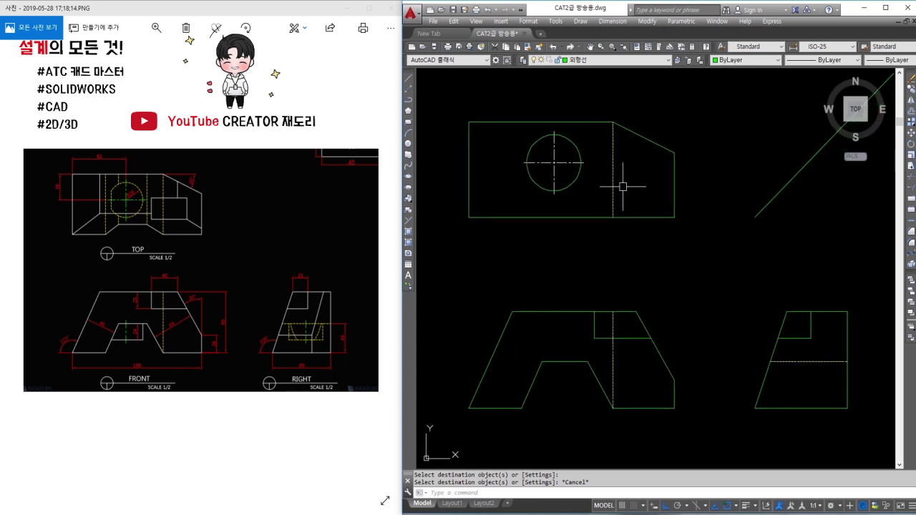
middle_drag(611, 200, 615, 202)
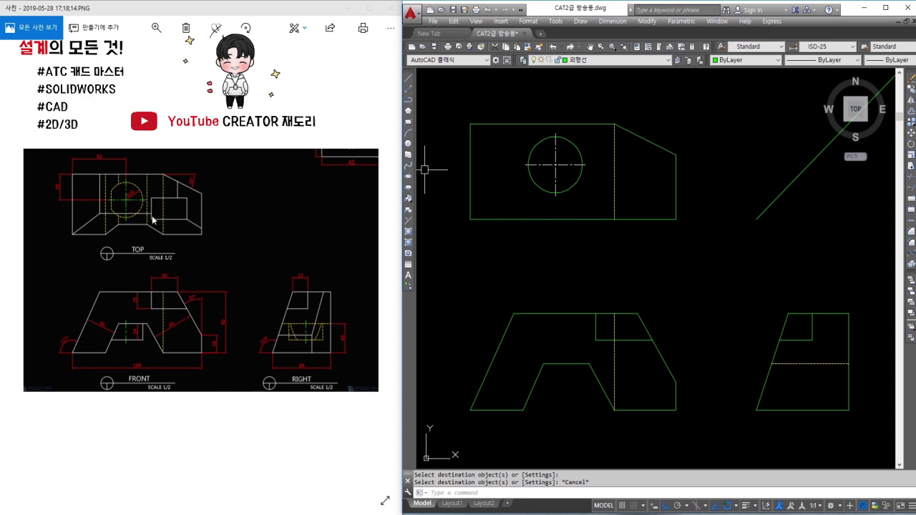
text(l)
key(Return)
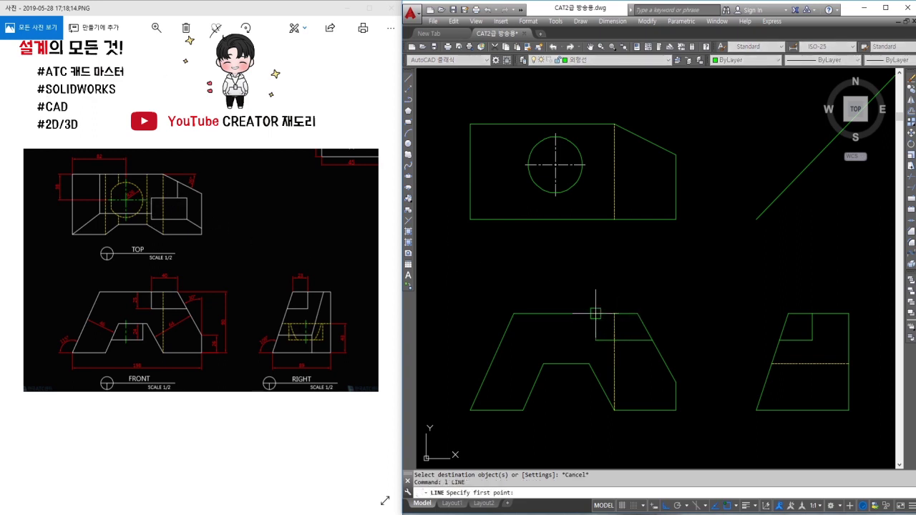
click(595, 313)
click(602, 75)
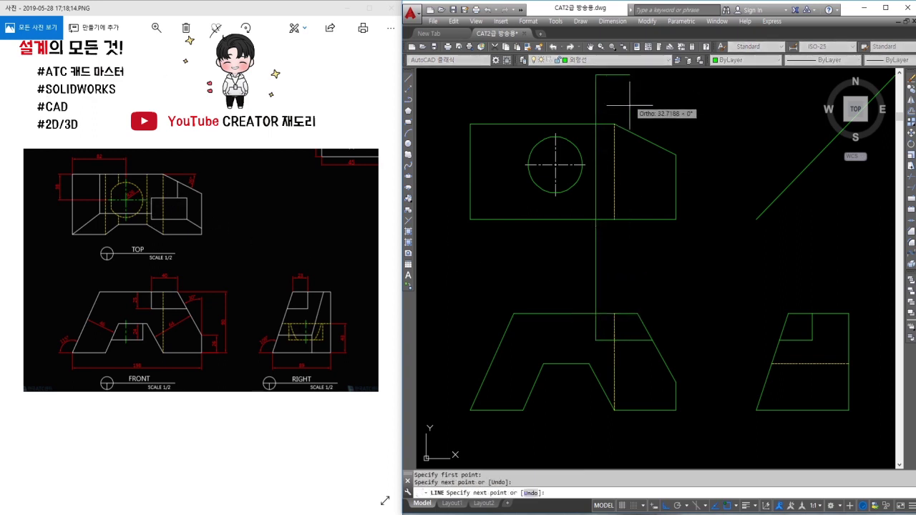
key(Return)
key(Return)
Project a right-view edge through the miter line into the top view and fillet it into a corner.
click(637, 313)
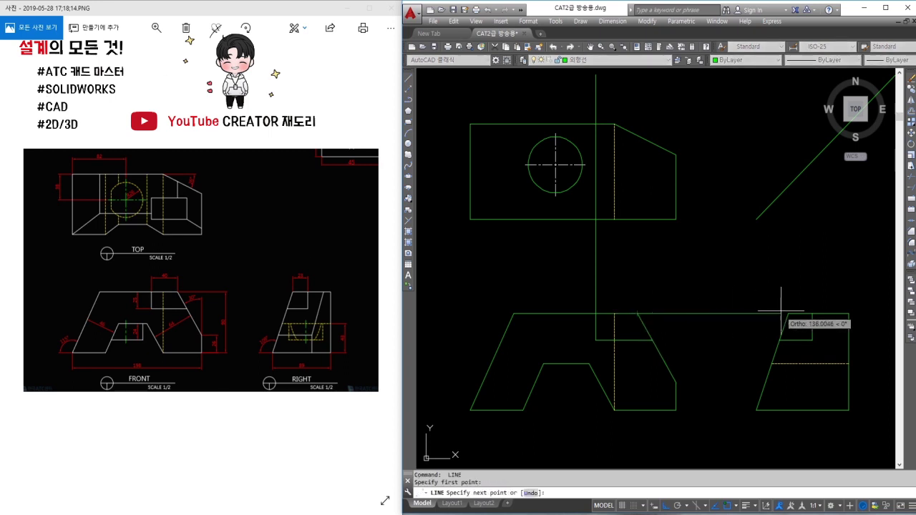
click(788, 136)
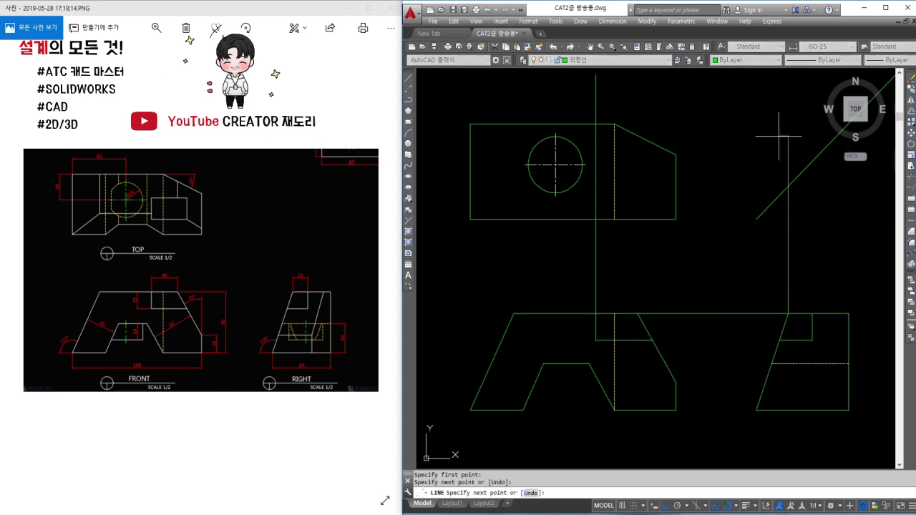
key(Return)
key(Return)
click(788, 186)
click(565, 231)
key(Return)
text(f)
key(Return)
click(595, 205)
click(623, 186)
key(Escape)
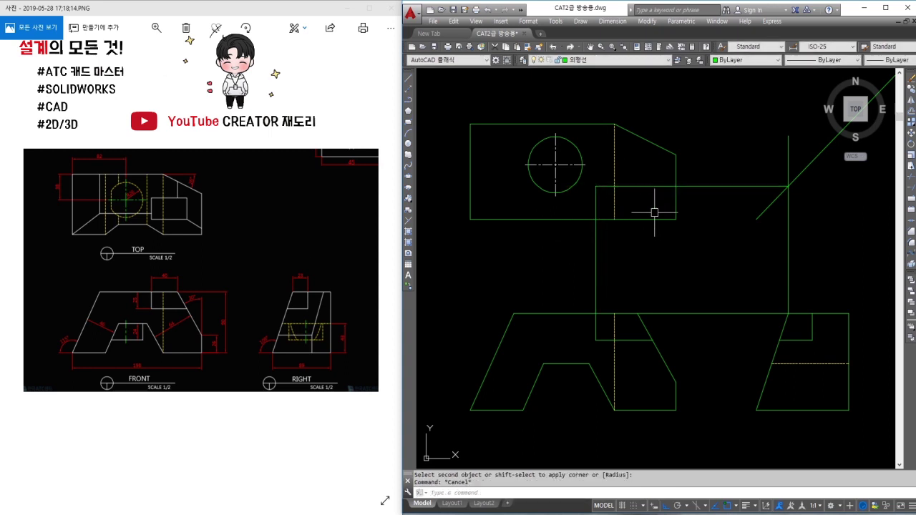
Add a short vertical line up to the horizontal projection and fillet it into a corner.
text(l)
key(Return)
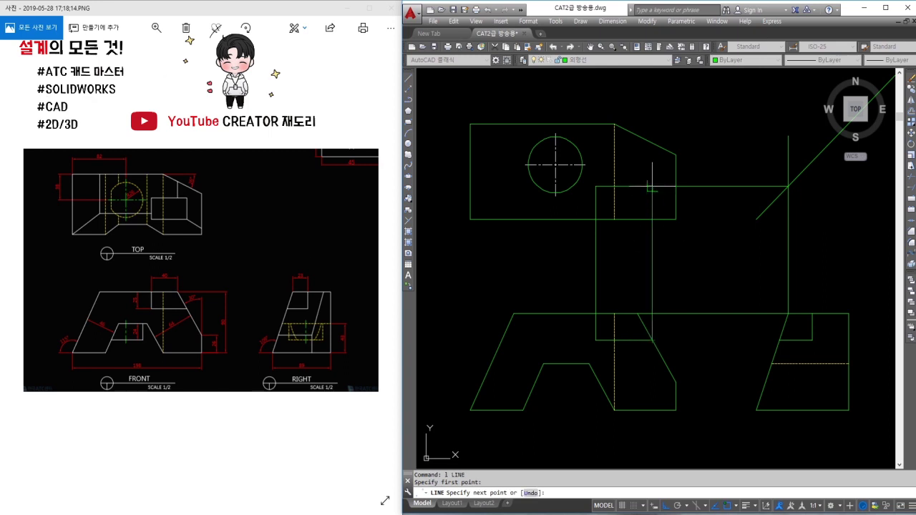
click(652, 163)
key(Return)
text(f)
Delete extra projection lines and project another right-view corner via the miter line over the top view.
key(Return)
click(644, 187)
click(653, 200)
key(Escape)
click(788, 261)
key(Delete)
click(719, 313)
key(Delete)
text(l)
key(Return)
click(812, 314)
click(812, 162)
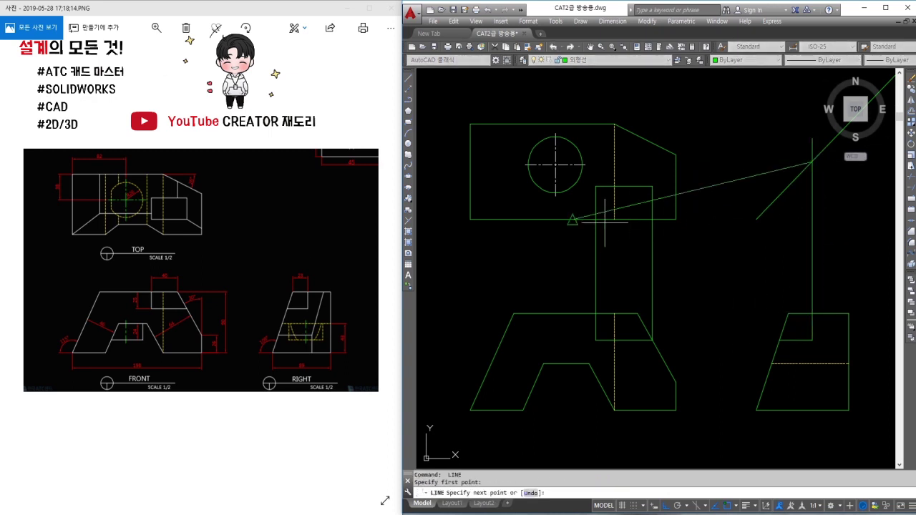
click(584, 163)
key(Escape)
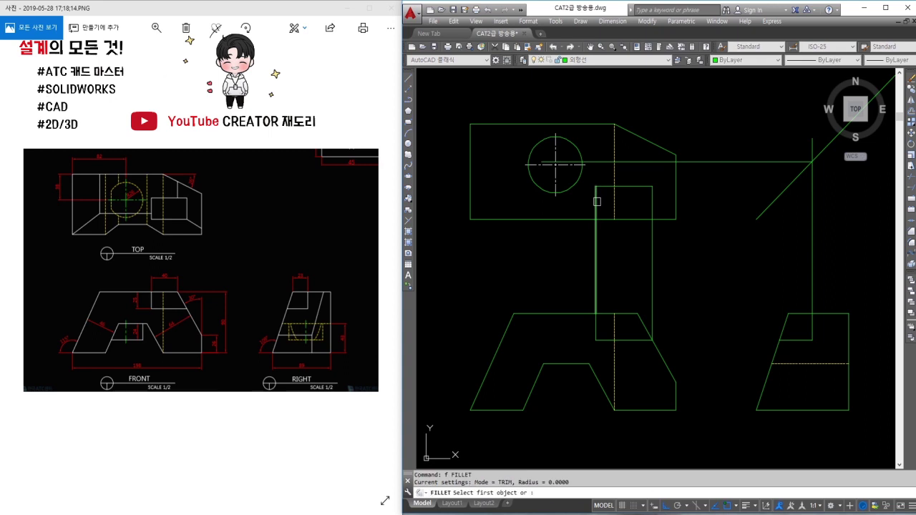
Fillet the new line into the small rectangle's corners and erase the leftover projection lines.
text(f)
key(Return)
click(595, 198)
click(603, 162)
key(Return)
click(653, 204)
click(622, 162)
click(823, 255)
click(785, 262)
text(e)
key(Return)
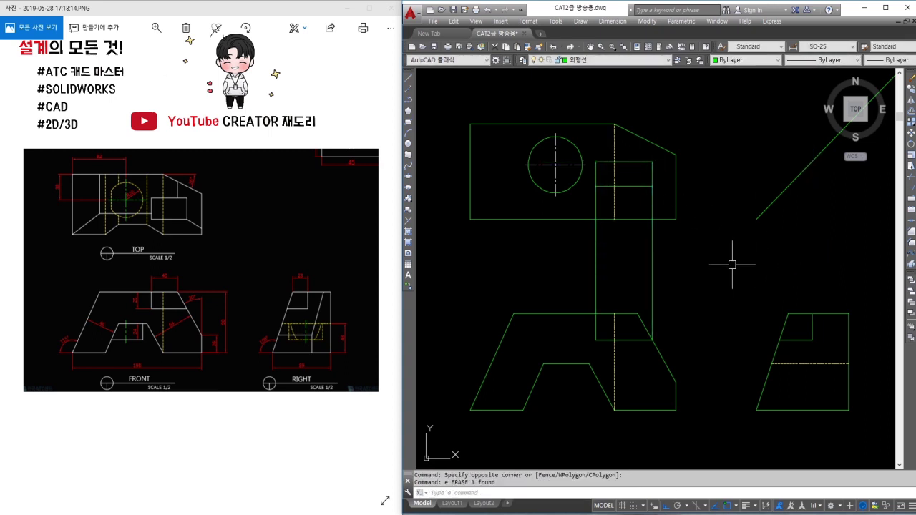
Project one more right-view corner through the miter line across the top view.
text(l)
key(Return)
click(780, 340)
key(Return)
key(Return)
click(779, 195)
click(507, 244)
Fillet the small rectangle's left edge with the long horizontal line.
key(Return)
scroll(611, 222, up, 2)
text(f)
key(Return)
click(590, 174)
click(675, 179)
key(Escape)
key(Return)
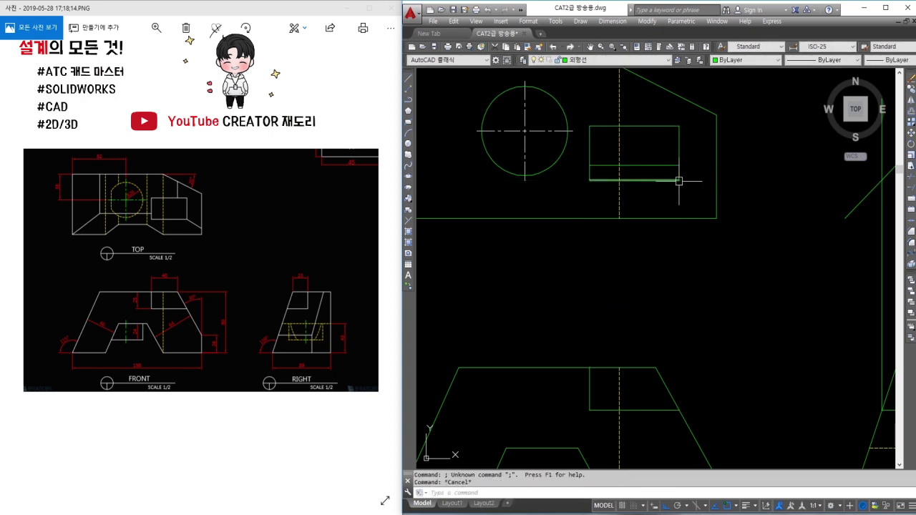
key(Return)
Erase the stray vertical line on the right and zoom out to show all three views.
click(679, 181)
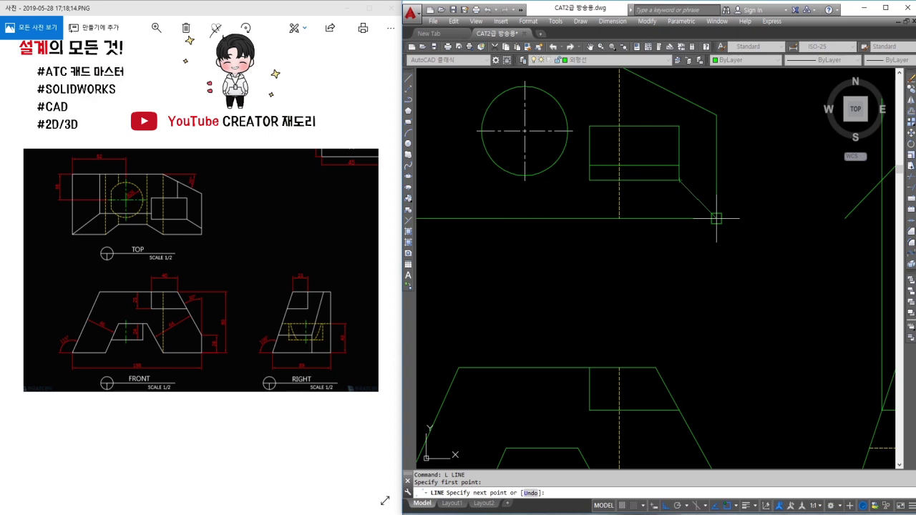
middle_drag(757, 214, 663, 227)
key(Escape)
drag(760, 256, 795, 261)
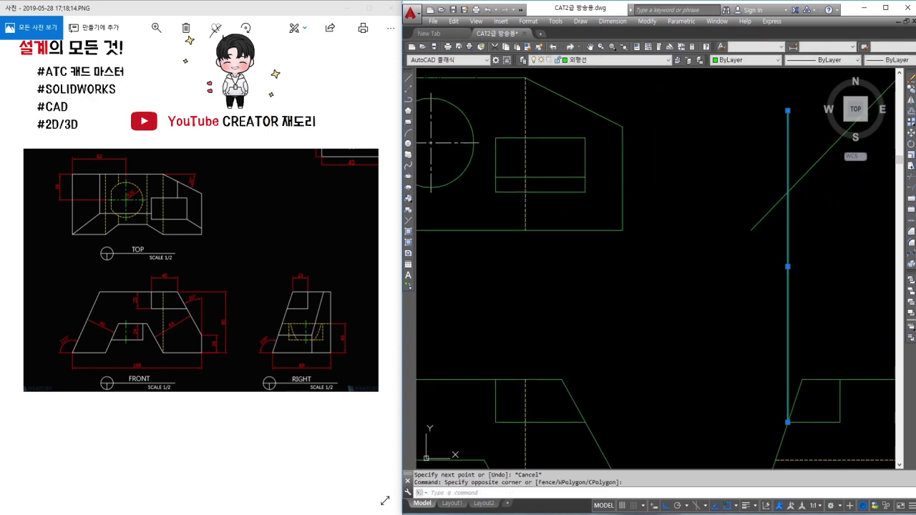
text(e)
key(Return)
scroll(706, 235, down, 1)
scroll(709, 219, down, 1)
scroll(689, 244, down, 1)
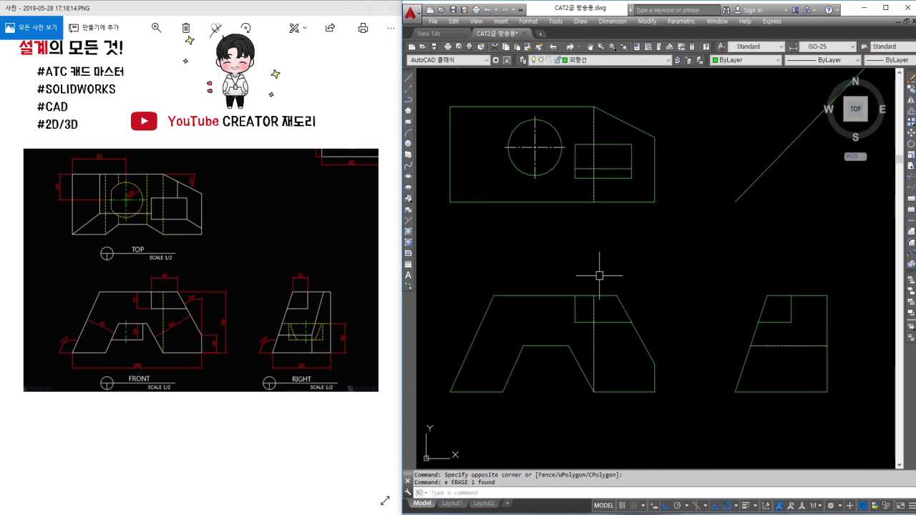
Draw a horizontal projection line from the front view's corner across into the right view.
text(l)
key(Return)
click(631, 177)
key(F8)
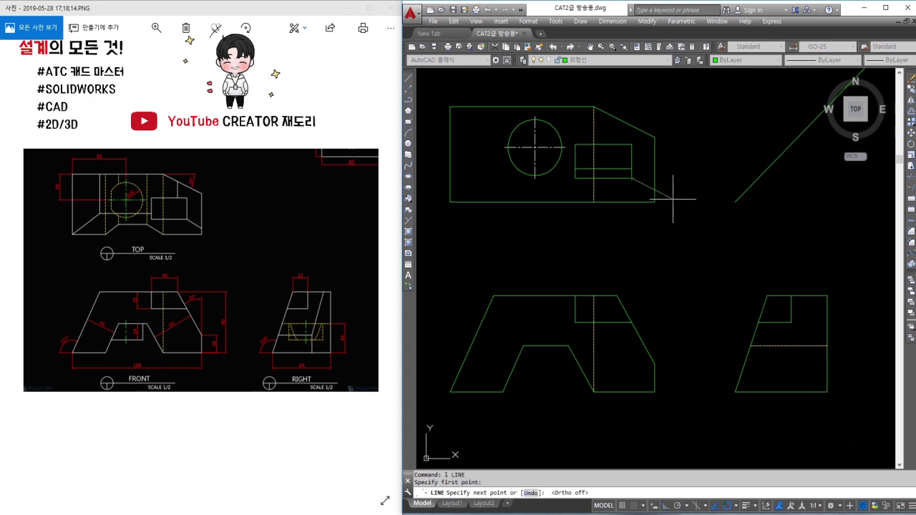
key(Escape)
key(Return)
click(655, 362)
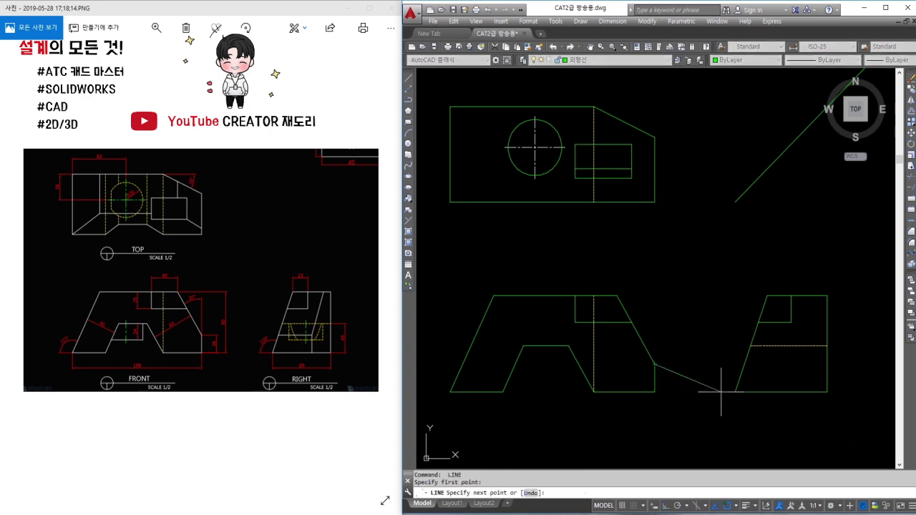
key(F8)
key(F8)
key(F8)
click(803, 373)
key(Escape)
Run a vertical line up to the 45° line and erase the long vertical construction line.
key(Return)
click(744, 133)
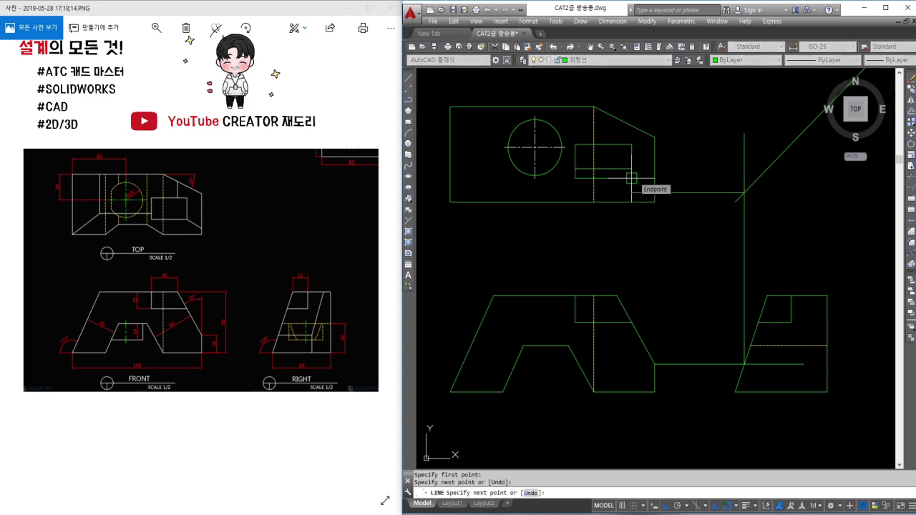
key(Escape)
middle_drag(601, 184, 675, 221)
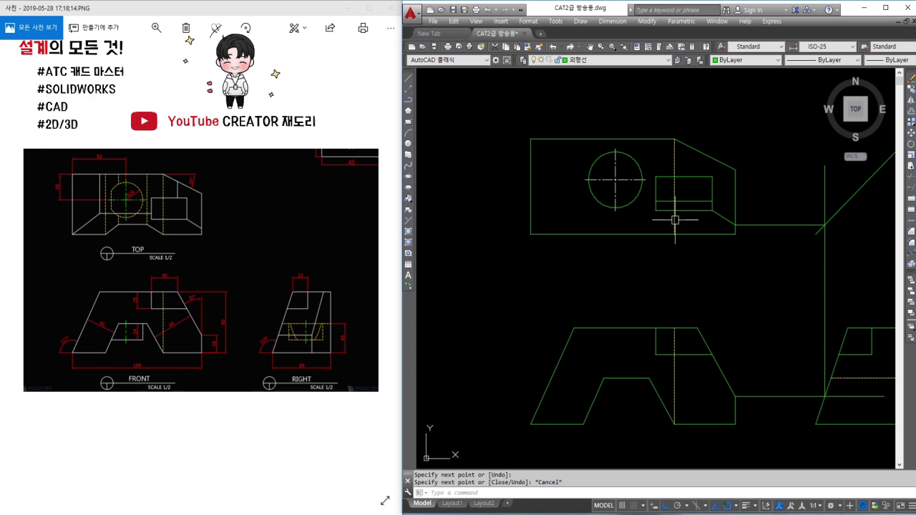
click(824, 286)
key(Delete)
click(777, 337)
middle_drag(771, 381, 703, 341)
key(Escape)
Trim the horizontal projection and cut a vertical line to the right view's lower step.
text(tr)
key(Return)
key(Return)
key(Escape)
middle_drag(699, 241, 670, 264)
key(Return)
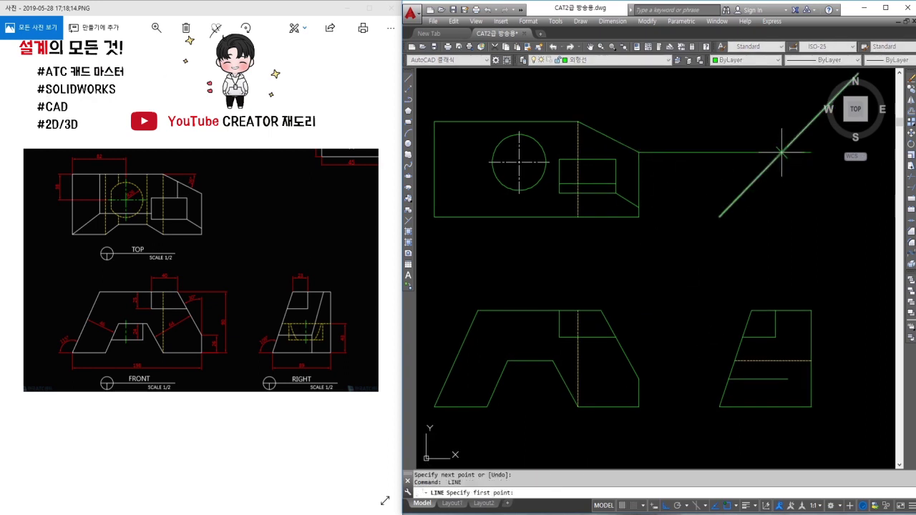
click(782, 440)
key(Escape)
text(tr)
key(Return)
key(Return)
click(782, 343)
click(781, 422)
key(Escape)
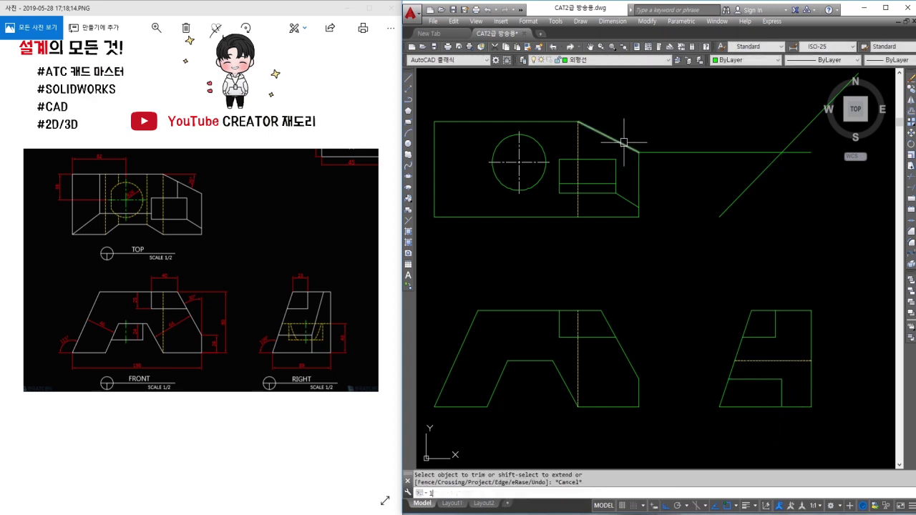
Window-select and erase the horizontal projection line with E.
click(688, 142)
click(643, 188)
text(e)
key(Return)
Draw a vertical line up to the top view's slanted edge and trim its excess.
text(l)
key(Return)
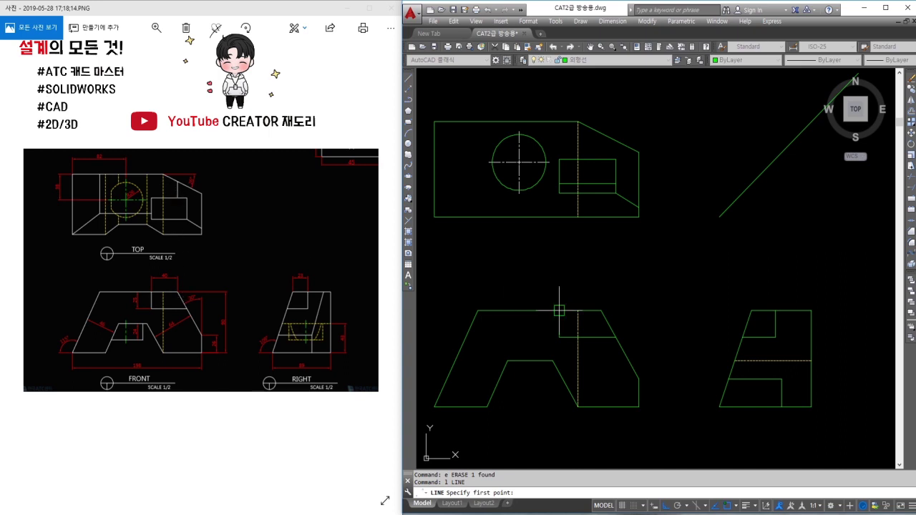
click(601, 311)
click(601, 133)
key(Return)
text(tr)
key(Return)
key(Return)
click(601, 179)
key(Escape)
Project the slanted edge's corner horizontally to the 45° line and down into the right view.
text(l)
key(Return)
click(601, 133)
click(800, 133)
key(Return)
key(Return)
click(800, 133)
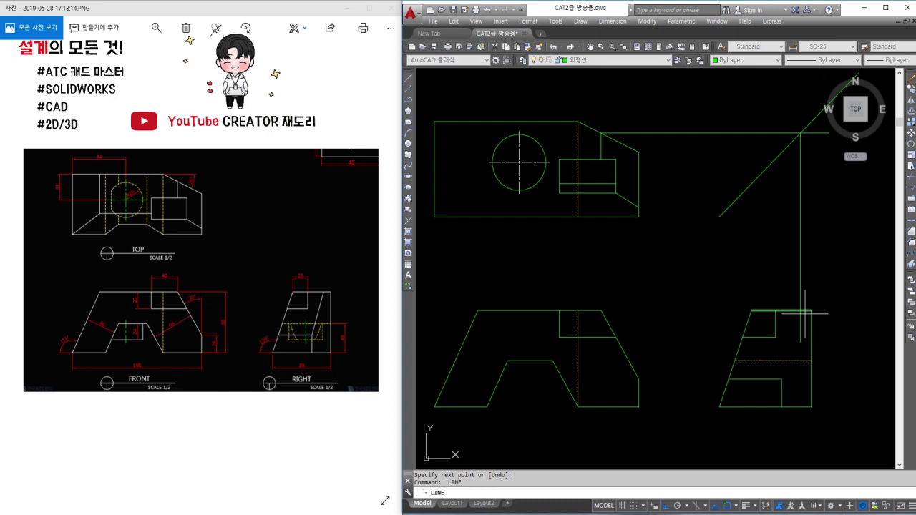
Erase the vertical and horizontal projection lines.
key(Escape)
click(800, 236)
text(e)
key(Return)
click(685, 133)
click(678, 114)
text(e)
key(Return)
Stretch the top view's inner horizontal line left to the view's edge.
middle_drag(651, 133, 694, 144)
middle_drag(614, 184, 704, 192)
click(701, 202)
click(693, 201)
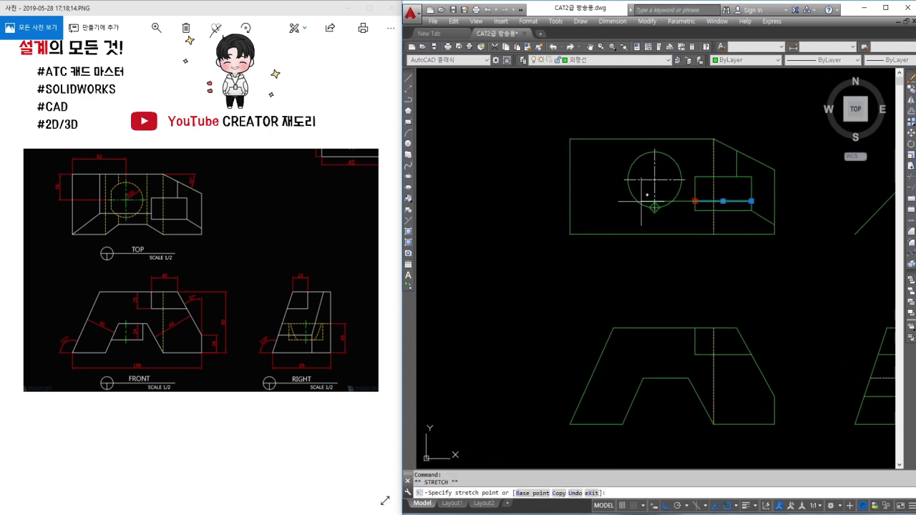
click(595, 211)
key(Escape)
Add a vertical inner edge, fillet it to the horizontal line, and trim the stub.
key(l)
key(Return)
click(613, 328)
click(613, 104)
key(Escape)
key(f)
key(Return)
click(614, 195)
click(624, 201)
text(tr)
key(Return)
key(Return)
click(613, 122)
key(Escape)
Draw the angled edge line from the new corner.
key(l)
key(Return)
click(613, 201)
key(Escape)
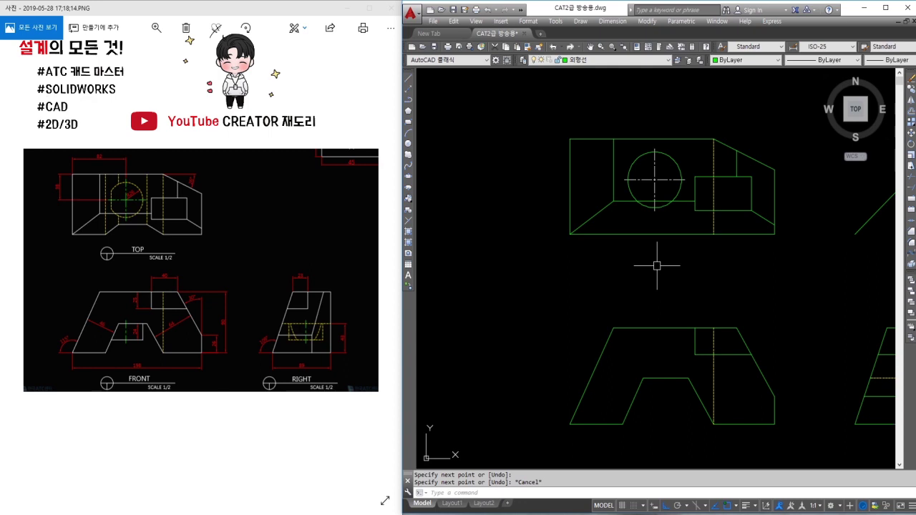
Match the circle to the dashed line so it becomes a yellow hidden line.
text(ma)
key(Return)
click(713, 207)
click(684, 154)
key(Escape)
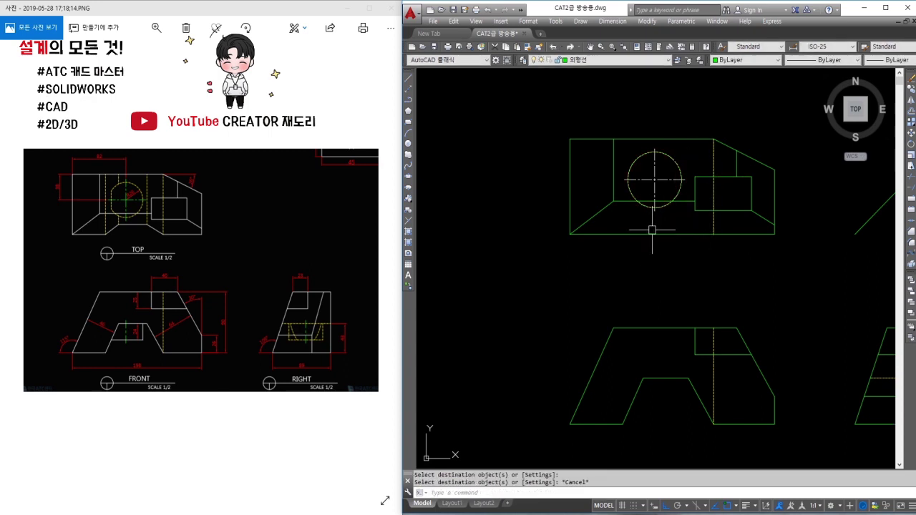
Draw three vertical projection lines from the front-view corners up through the top view.
text(l)
key(Return)
middle_drag(640, 375, 587, 343)
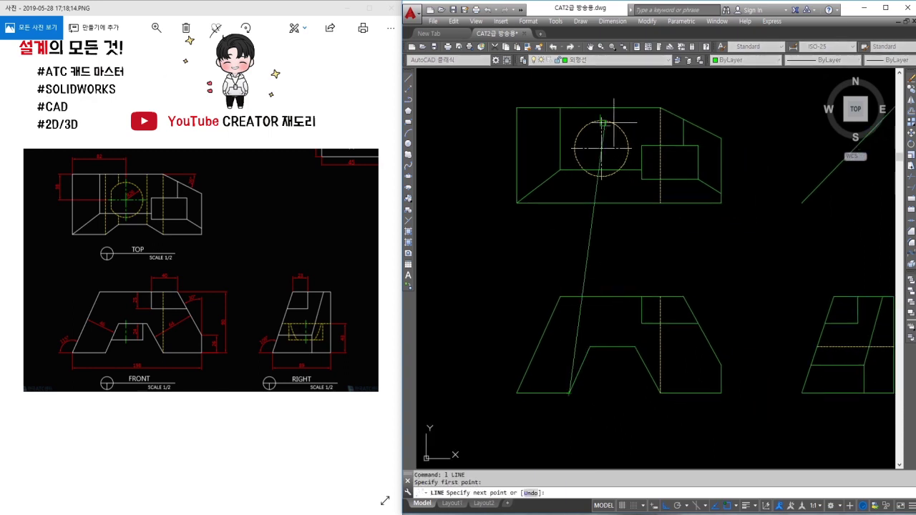
click(568, 85)
key(Escape)
key(Return)
click(590, 347)
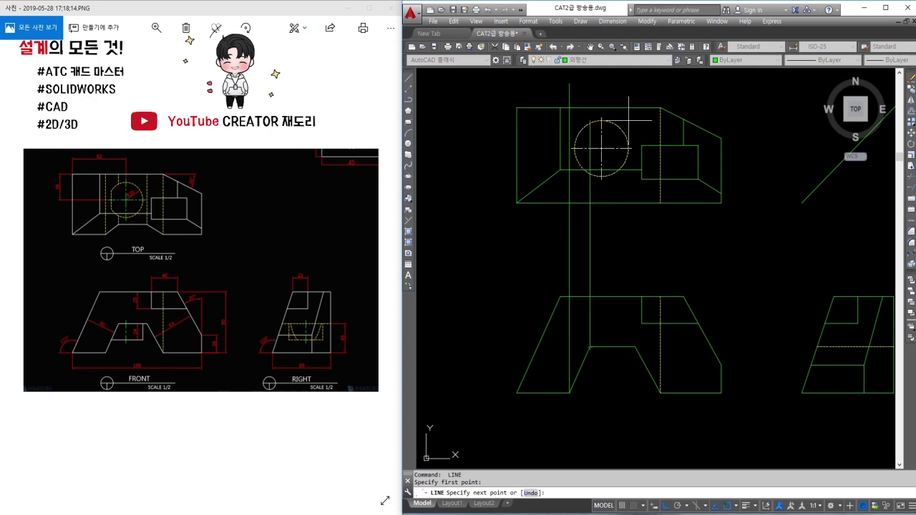
click(622, 89)
key(Escape)
key(Return)
click(634, 348)
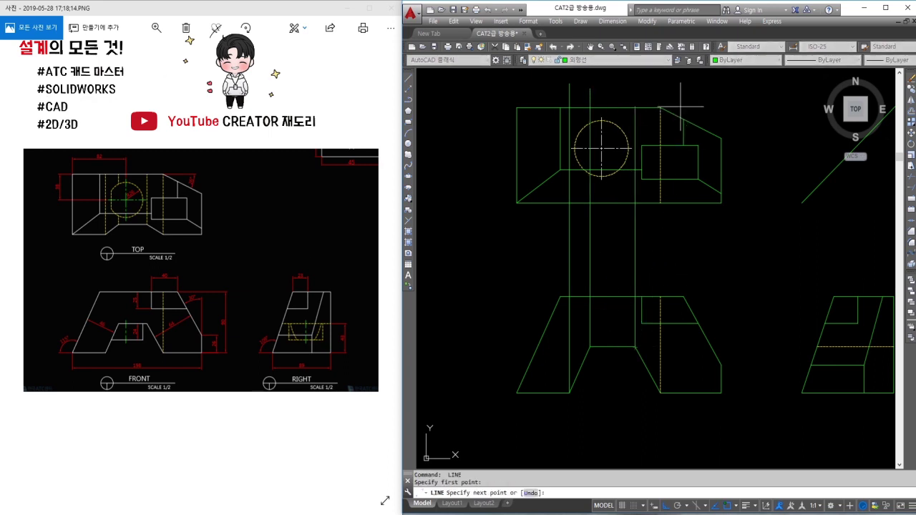
click(673, 96)
key(Return)
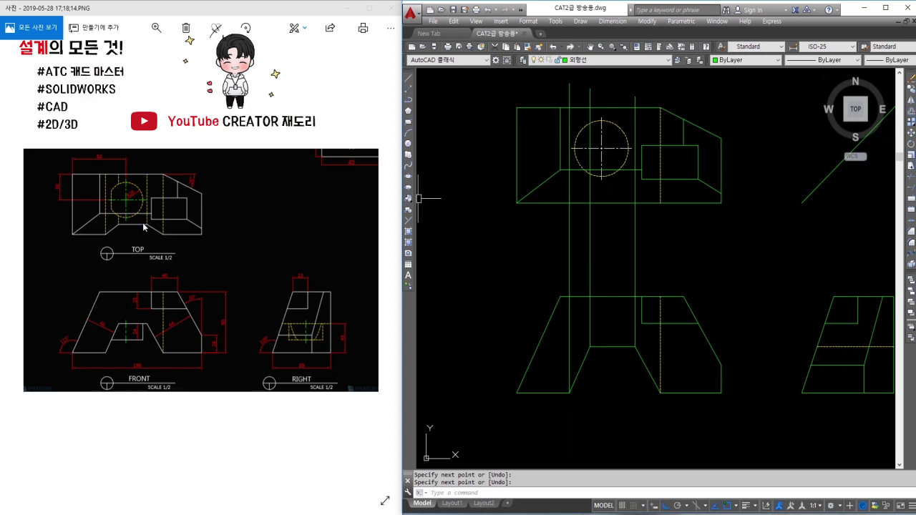
Trim the projection stubs above the top view and between the top and front views.
text(tr)
key(Return)
key(Return)
click(693, 119)
click(528, 82)
click(569, 251)
click(590, 250)
click(633, 249)
key(Escape)
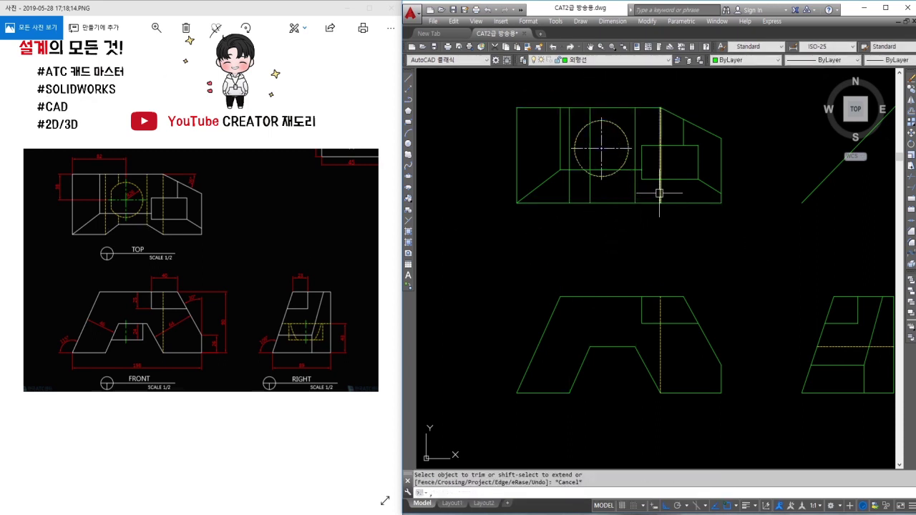
Use MATCHPROP to turn the new hidden edges into yellow dashed lines.
click(660, 188)
key(Escape)
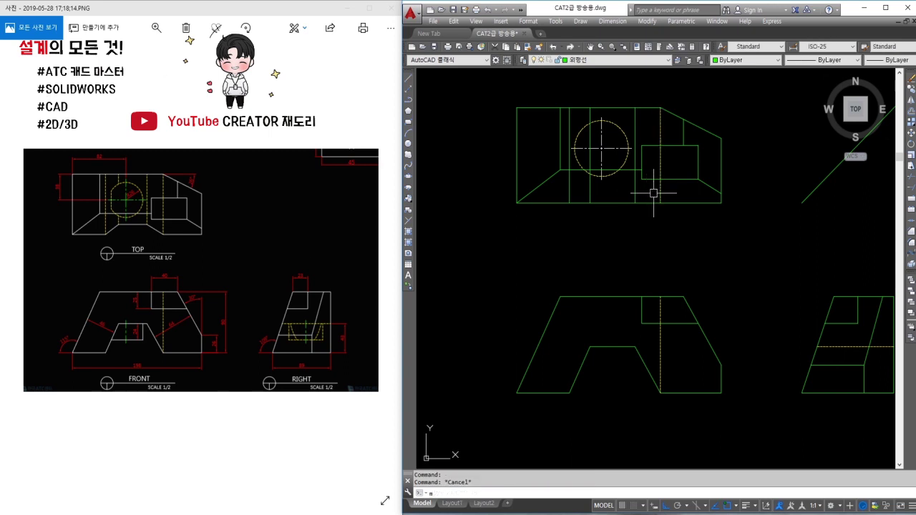
text(ma)
key(Return)
click(653, 192)
drag(653, 214, 527, 146)
key(Escape)
middle_drag(643, 317, 611, 320)
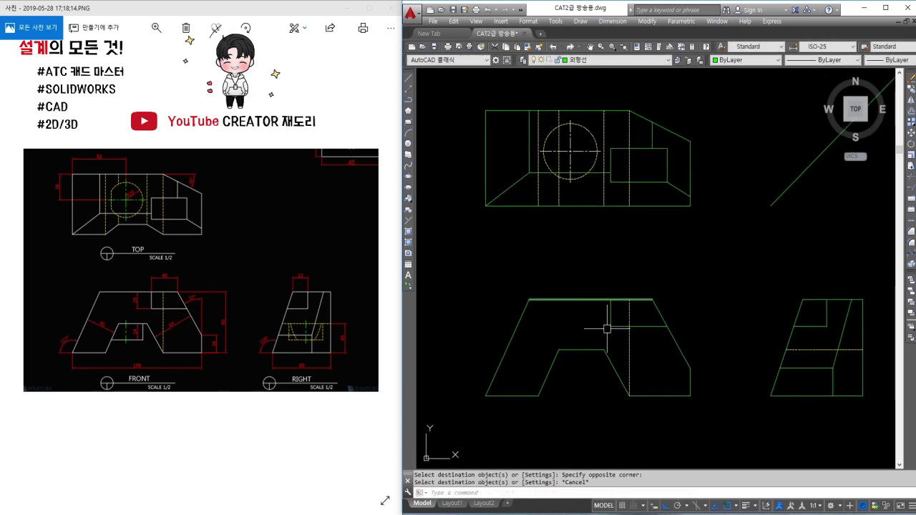
Project the right view's edge up to the 45° line and draw the angled edge in the top view.
text(l)
key(Return)
click(604, 350)
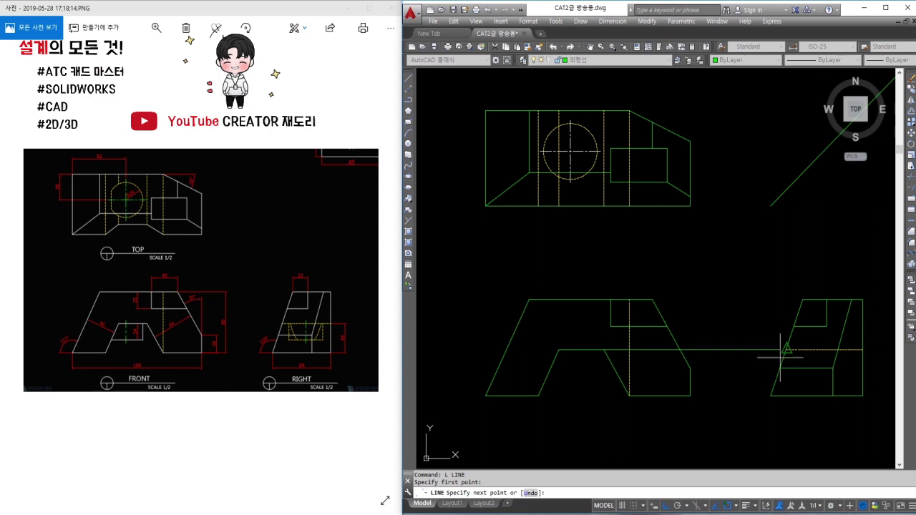
click(786, 130)
key(Return)
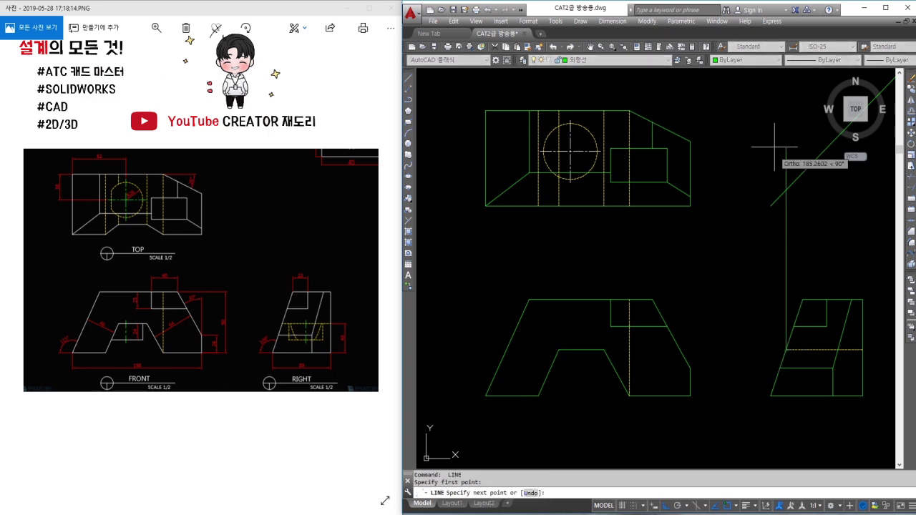
key(Return)
click(786, 190)
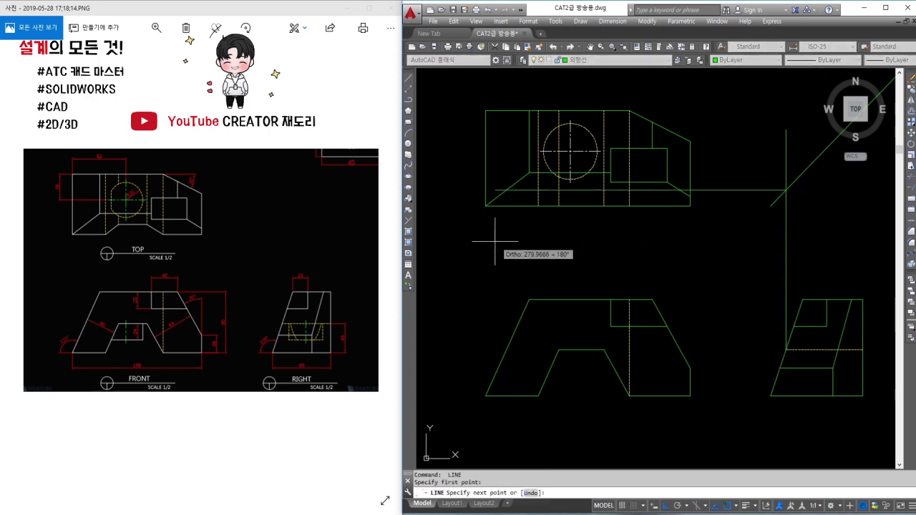
key(Escape)
key(Return)
scroll(551, 197, up, 2)
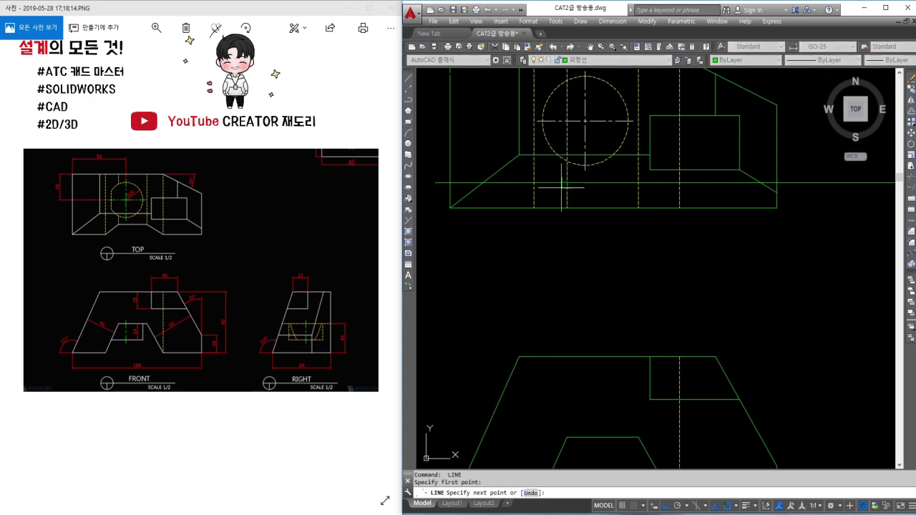
click(534, 208)
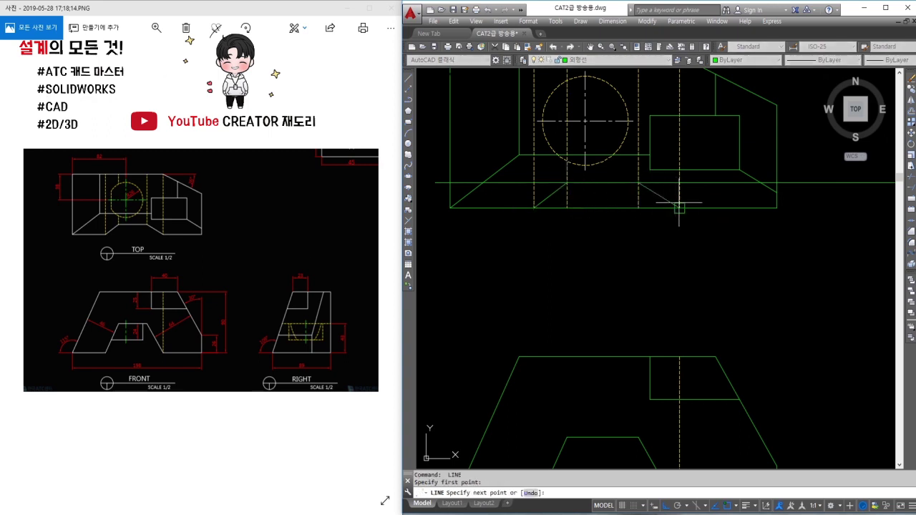
key(Escape)
middle_drag(679, 207, 705, 244)
Trim the middle of the top view's bottom edge between the two short angled edges.
text(tr)
key(Return)
key(Return)
drag(681, 243, 587, 266)
drag(661, 264, 588, 236)
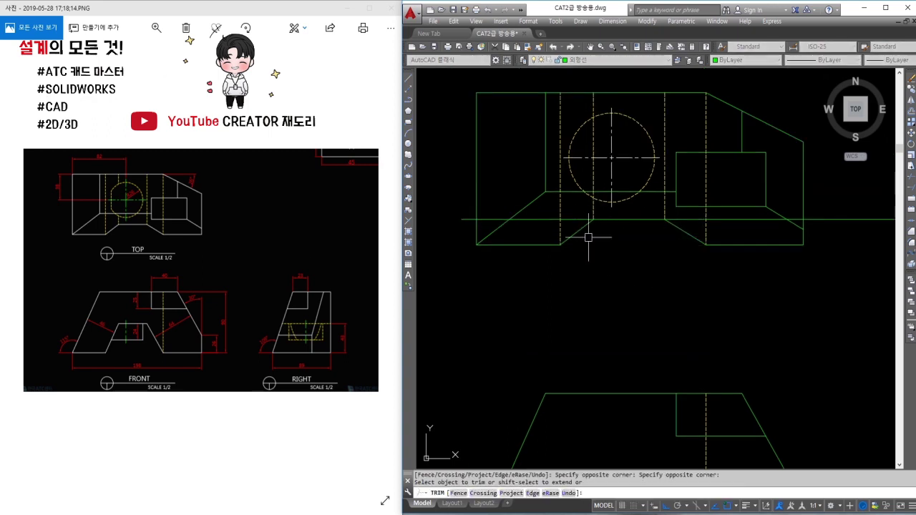
click(583, 227)
click(675, 226)
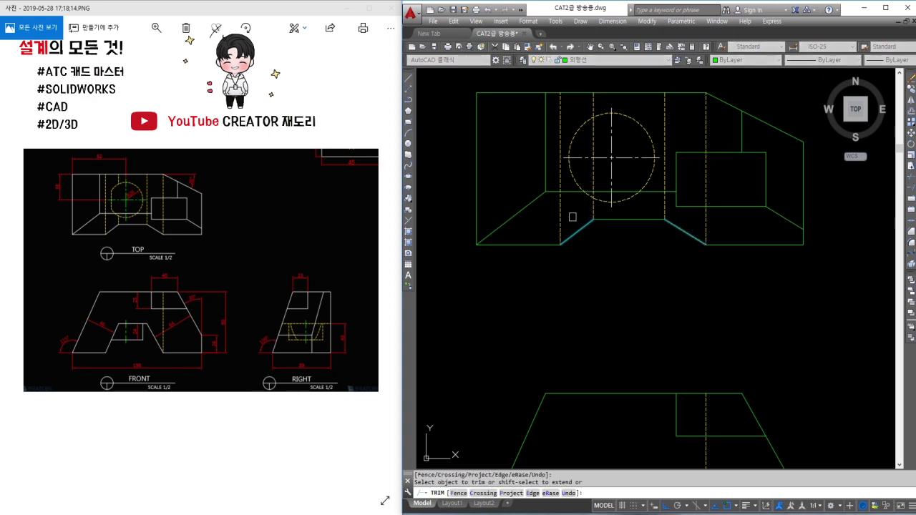
key(Escape)
Erase the far-right vertical construction line.
scroll(573, 217, down, 2)
drag(802, 272, 844, 301)
text(e)
key(Return)
scroll(603, 194, up, 2)
text(tr)
key(Return)
key(Return)
scroll(609, 172, down, 2)
middle_drag(623, 162, 625, 143)
key(Escape)
key(Escape)
key(Escape)
click(628, 114)
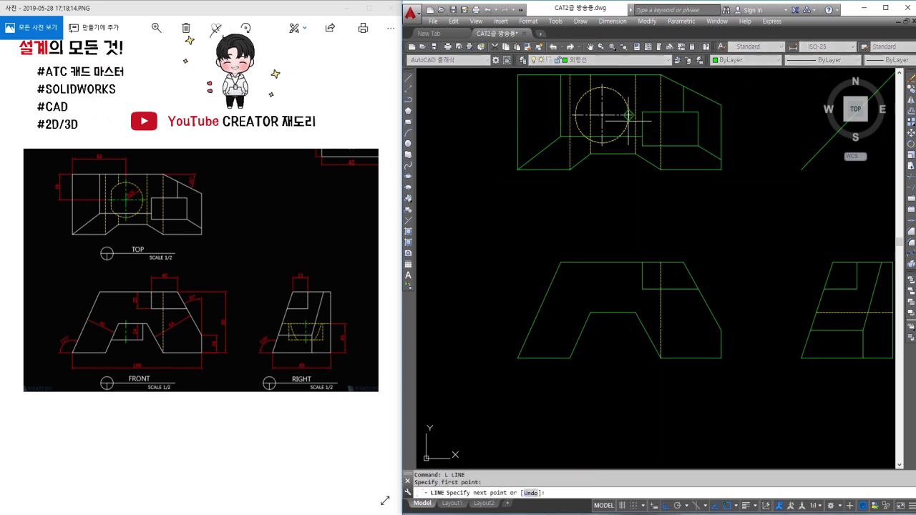
Extend a projection line from the circle down through the front view and trim its excess.
click(628, 369)
key(Return)
text(o)
key(Return)
text(24)
key(Escape)
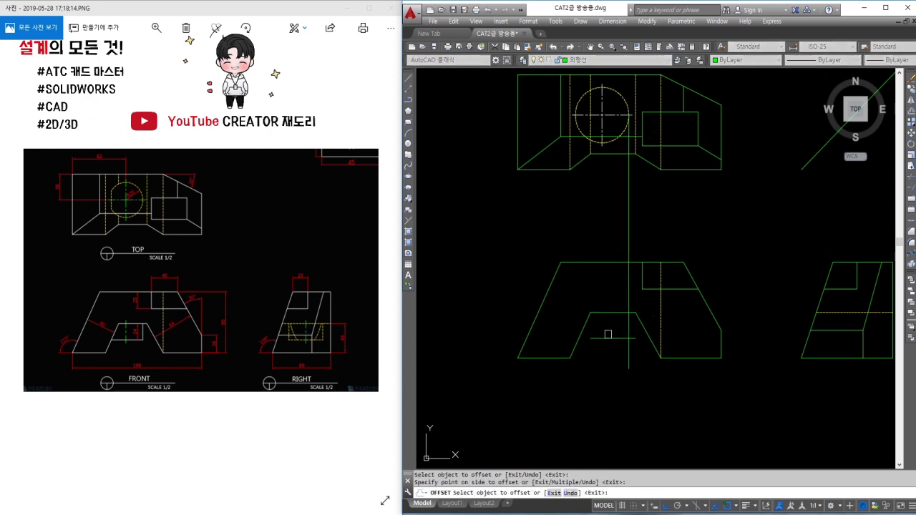
text(tr)
key(Return)
key(Return)
click(629, 357)
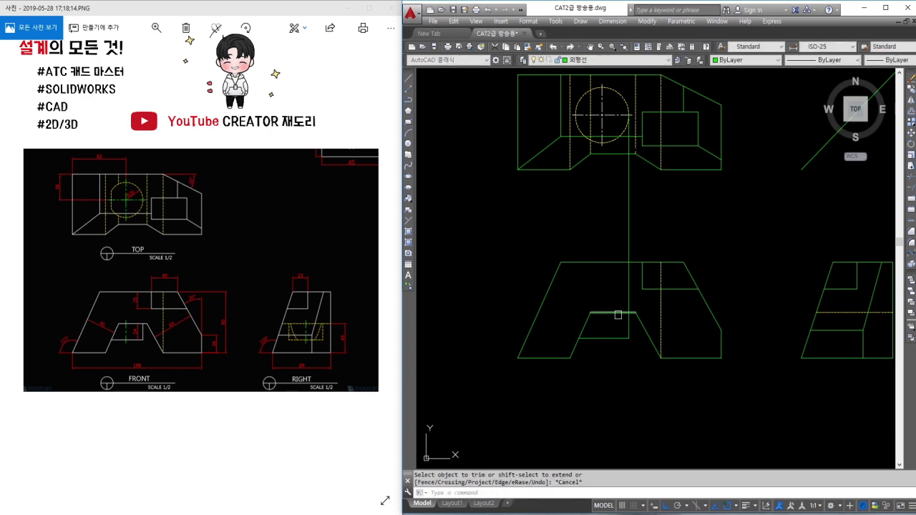
click(628, 303)
key(Escape)
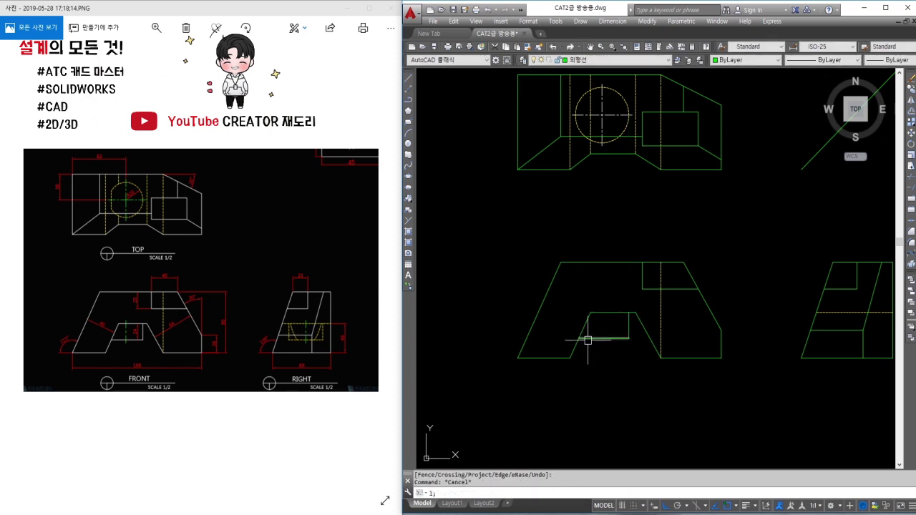
Draw a vertical line from the front-view notch up and trim its part above the circle.
key(Return)
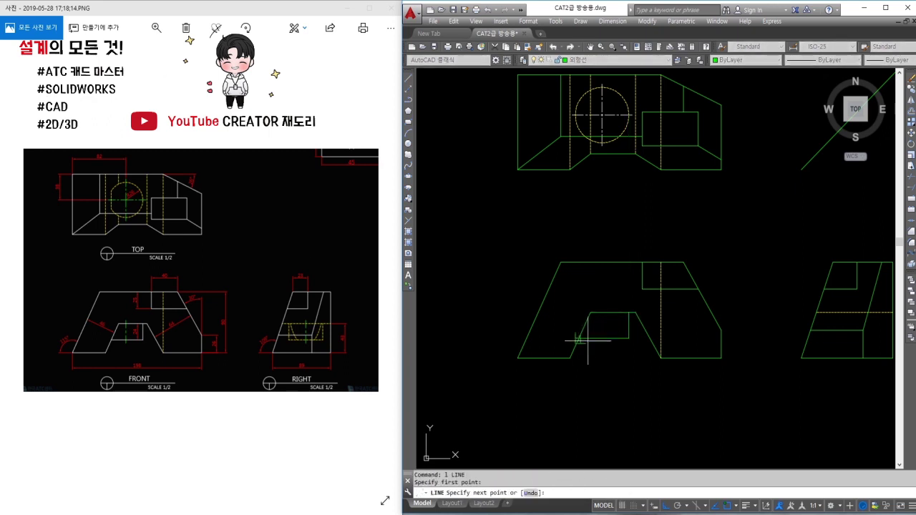
scroll(588, 342, up, 3)
click(568, 267)
scroll(585, 293, down, 3)
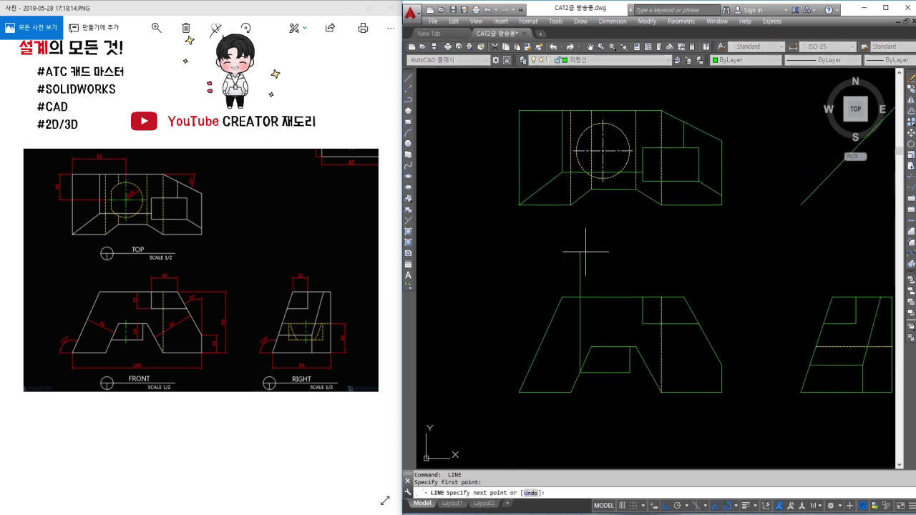
click(581, 90)
scroll(581, 93, up, 3)
key(Escape)
text(tr)
key(Return)
key(Escape)
text(tr)
key(Return)
key(Return)
click(581, 173)
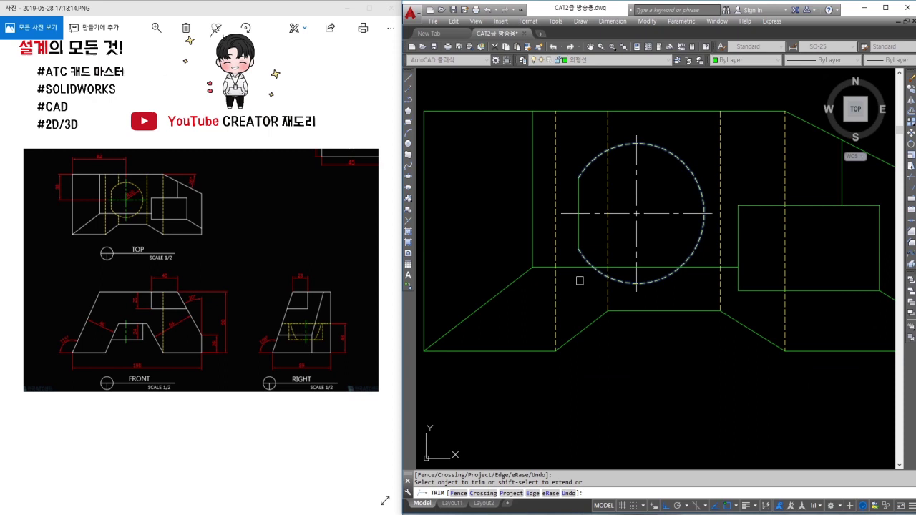
key(Escape)
Pan the front view into position after abandoned property-match and trim attempts.
key(Return)
click(583, 256)
key(Escape)
scroll(583, 257, down, 2)
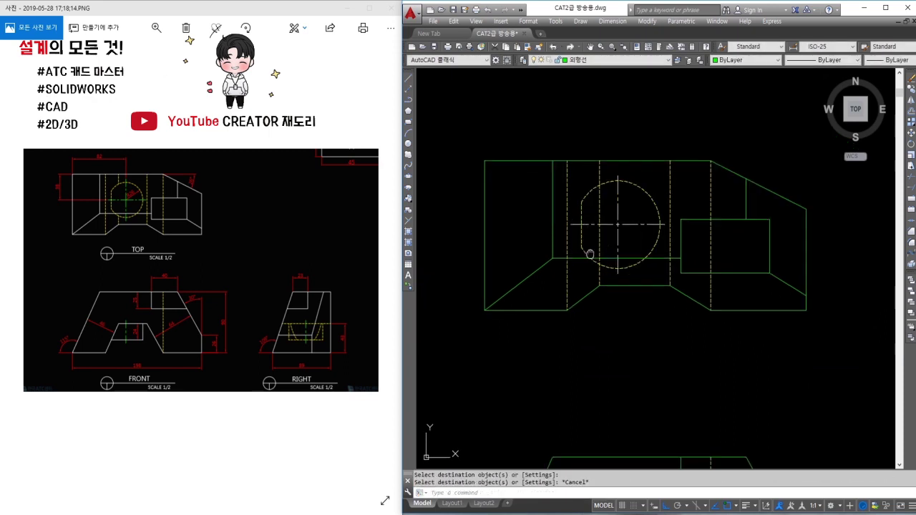
middle_drag(590, 251, 570, 177)
text(tr)
key(Return)
key(Return)
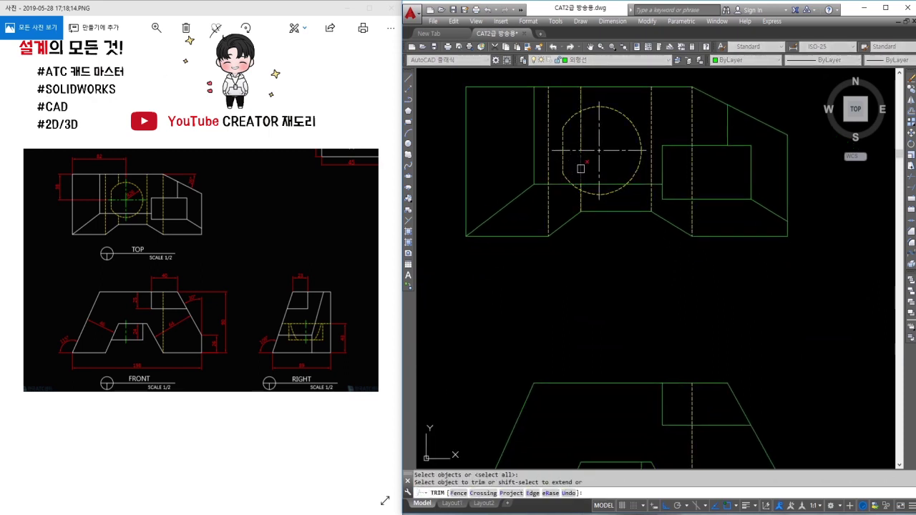
scroll(576, 134, up, 5)
scroll(582, 188, up, 2)
scroll(573, 208, down, 7)
mouse_move(572, 208)
middle_down()
mouse_move(571, 185)
mouse_move(606, 208)
middle_up()
scroll(558, 159, down, 2)
key(Escape)
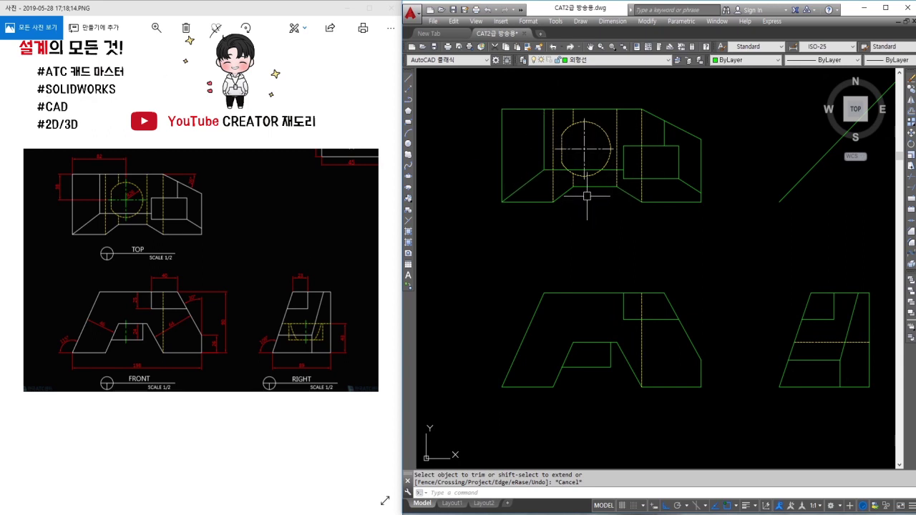
Draw a vertical line from the top view into the front view and trim it to the notch.
text(l)
click(585, 121)
click(585, 411)
key(Return)
text(tr)
drag(607, 395, 594, 342)
key(Return)
click(585, 315)
key(Escape)
Lengthen the short front-view vertical line by a delta of 3.
key(Return)
text(de)
key(Return)
text(3)
key(Return)
click(581, 350)
key(Escape)
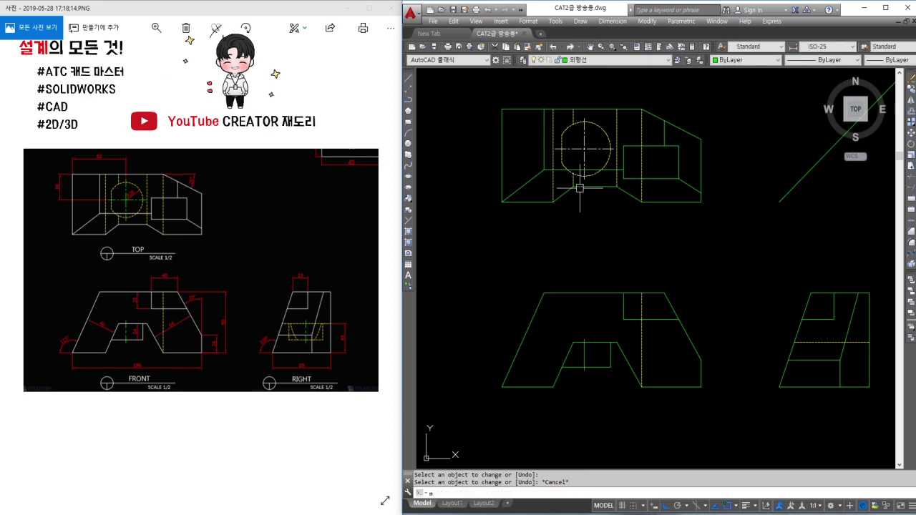
Give the short front-view line the circle centreline's dash-dot style with MATCHPROP.
key(Return)
click(581, 150)
click(585, 350)
key(Escape)
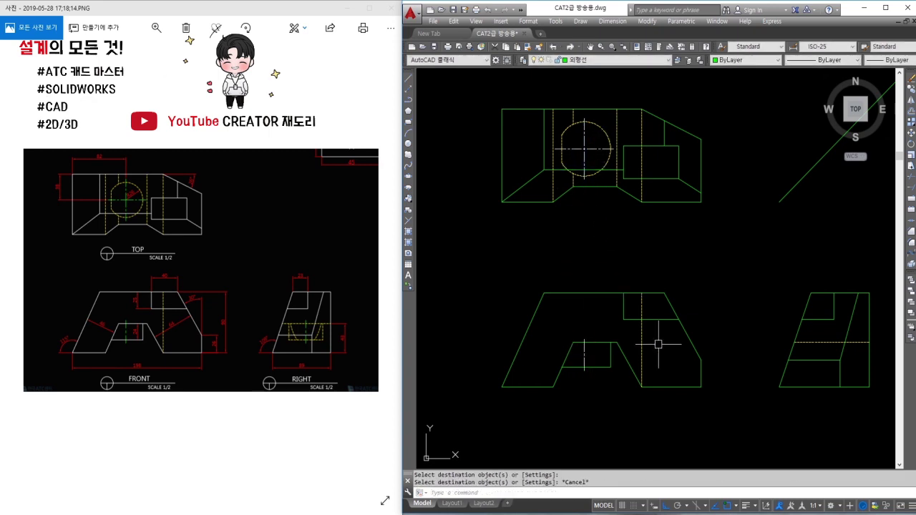
text(l)
key(Return)
middle_drag(676, 338, 628, 322)
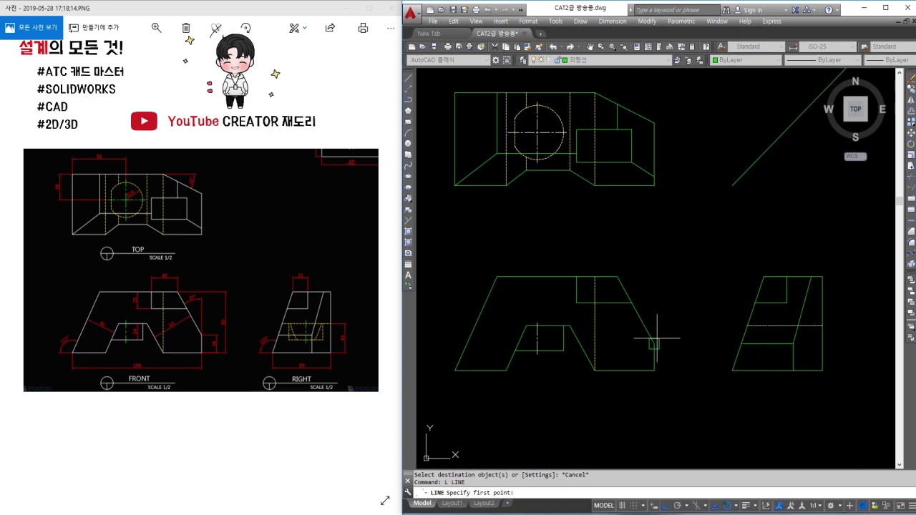
key(Escape)
Switch to the 뷰포트 layer and draw a circle over the top-view hole.
text(c)
key(Return)
key(Escape)
key(Escape)
click(598, 60)
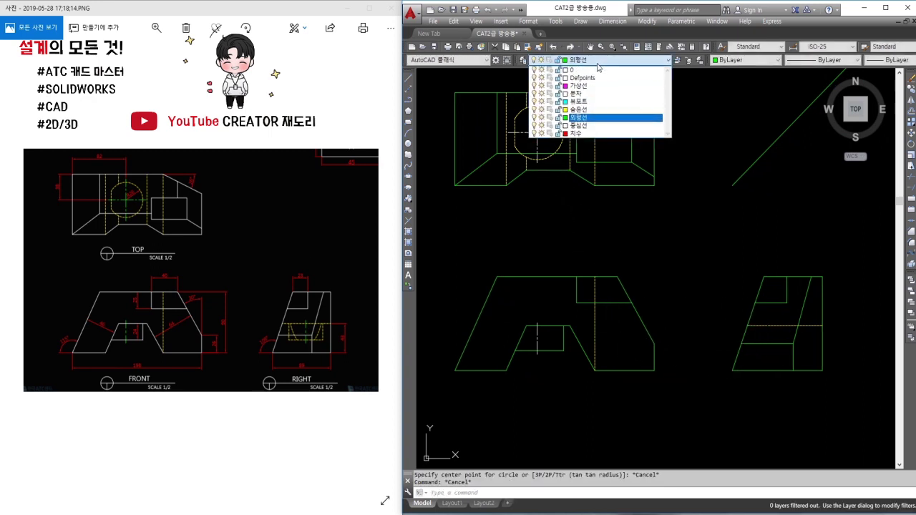
click(579, 101)
text(c)
key(Return)
scroll(536, 120, up, 2)
click(537, 138)
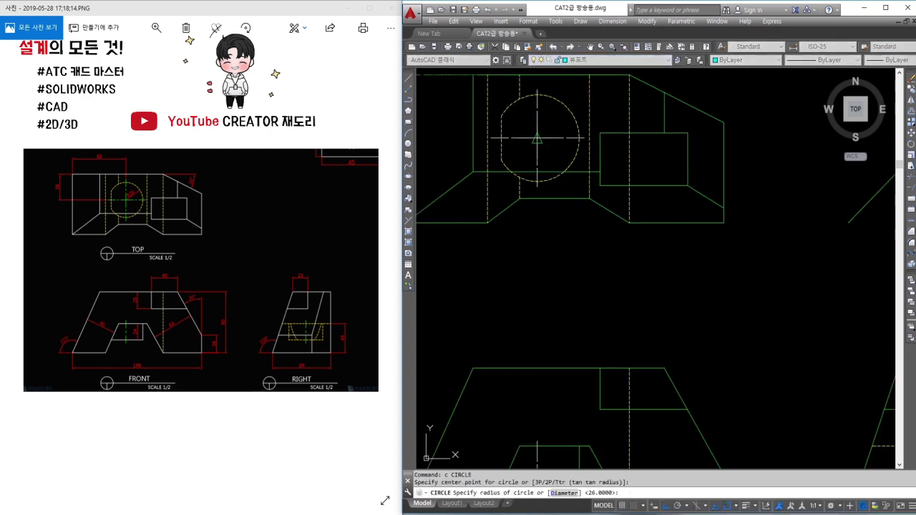
click(556, 179)
Place horizontal construction lines through the circle's lower edge, centre and top edge.
text(xl XLINE)
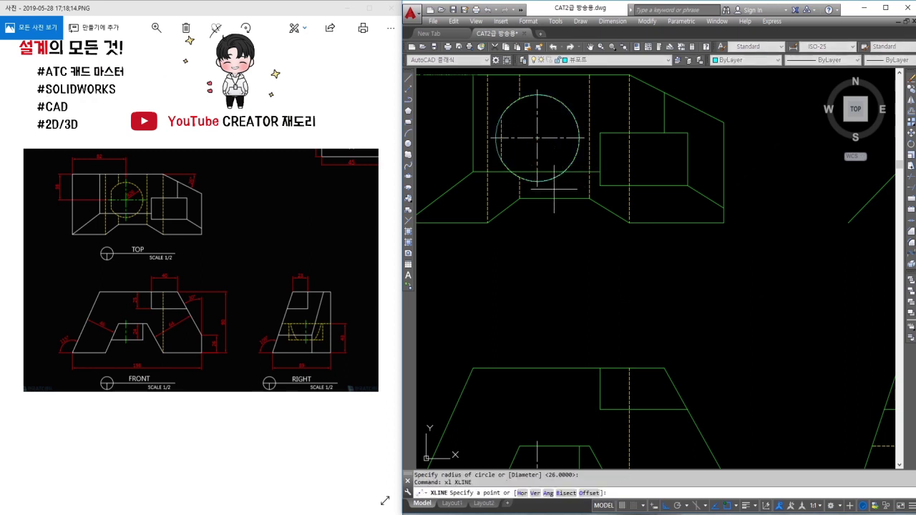
key(Return)
text(h)
key(Return)
click(563, 181)
click(563, 138)
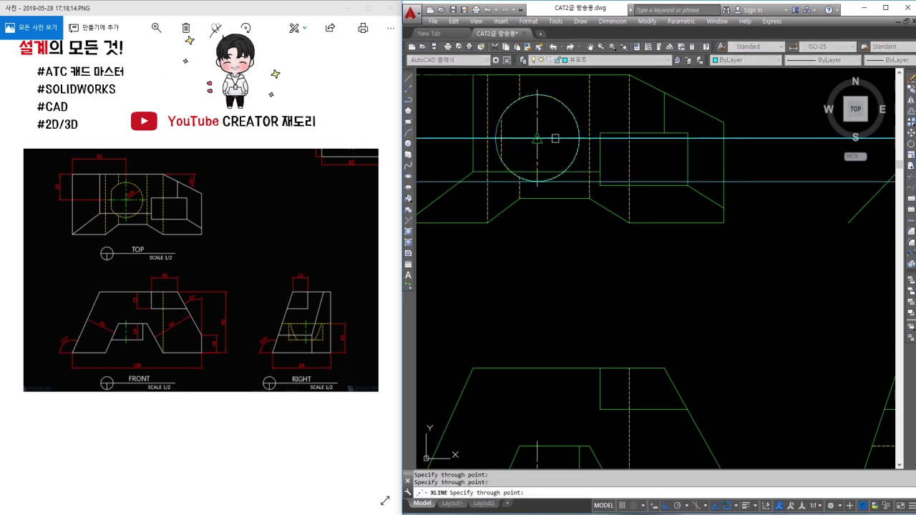
click(537, 93)
key(Return)
key(Return)
Place vertical construction lines through the circle's left edge, centre, right edge and the mitre intersection.
text(v)
key(Return)
click(495, 137)
click(537, 137)
click(579, 138)
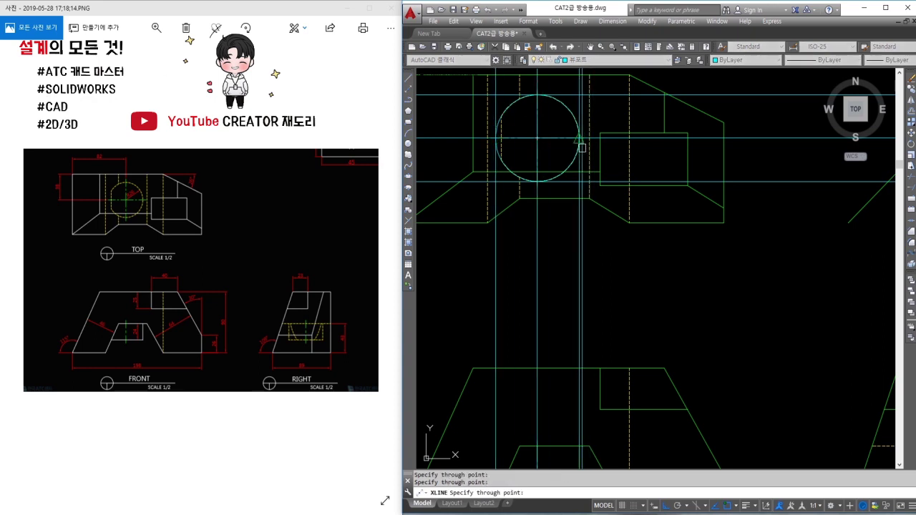
scroll(618, 184, down, 1)
scroll(684, 170, down, 1)
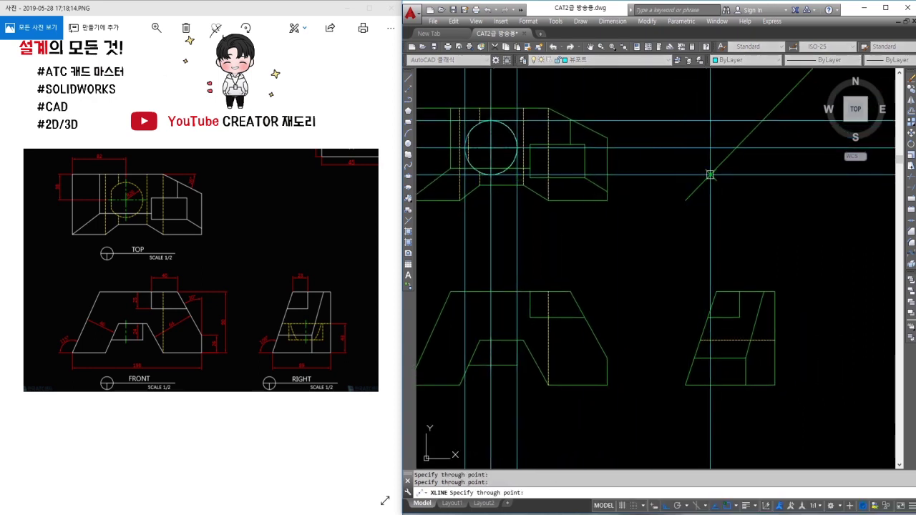
click(748, 146)
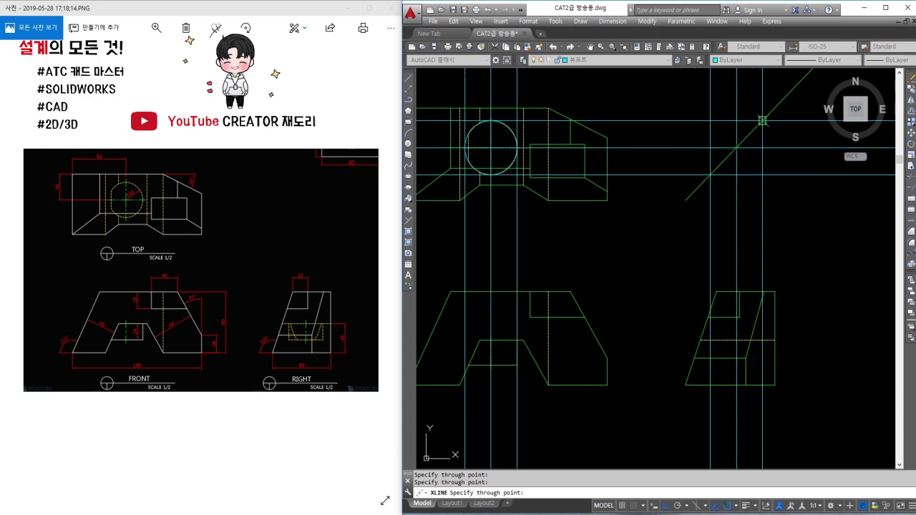
key(Escape)
Trim the vertical projection segments below the diagonal near the front view.
text(tr)
key(Return)
scroll(472, 363, up, 2)
click(583, 188)
click(578, 194)
key(Return)
click(541, 286)
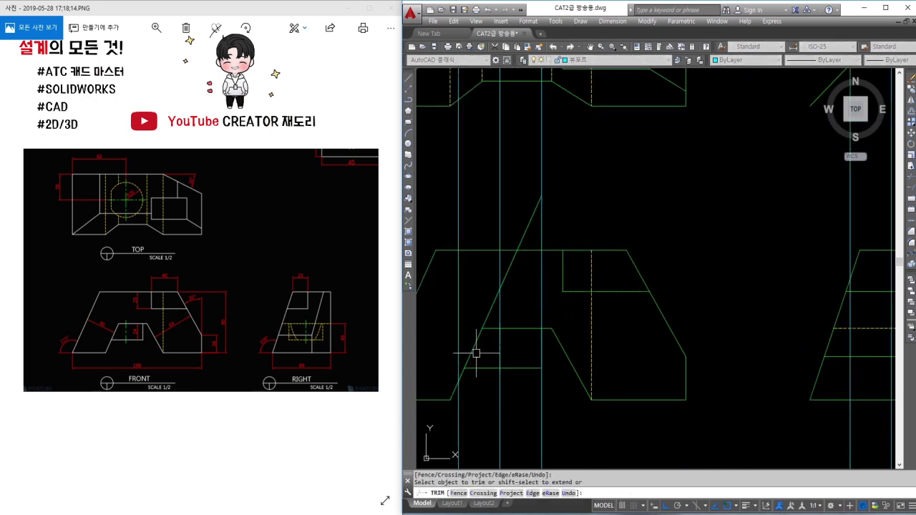
key(Escape)
Project two horizontal construction lines from the front view across to the right view.
text(xl)
key(Return)
text(h)
key(Return)
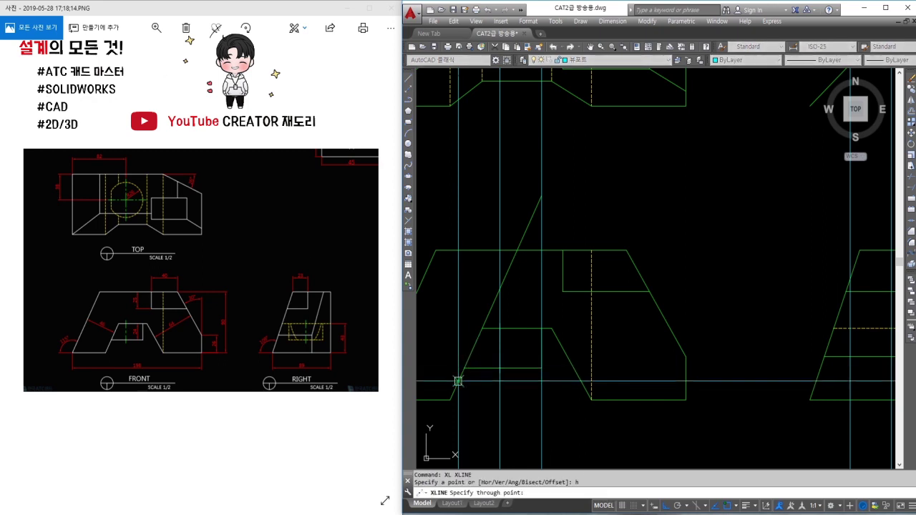
click(499, 289)
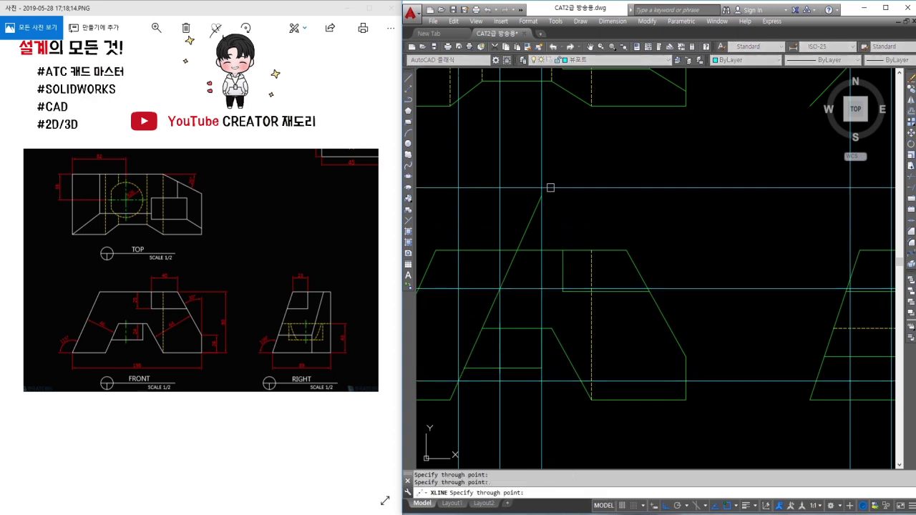
click(542, 197)
middle_drag(542, 197, 281, 177)
key(Return)
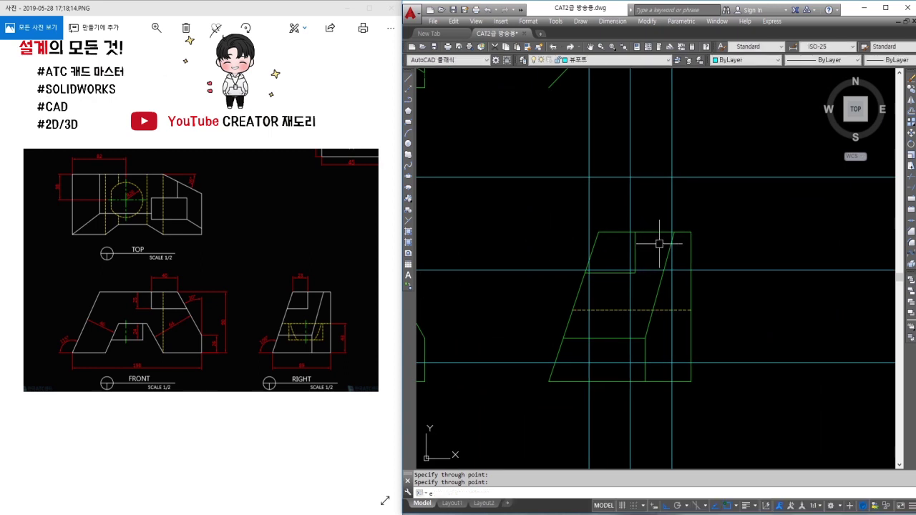
text(el)
key(Return)
Draw the cyan ellipse in the right view by placing its two axis endpoints.
click(629, 177)
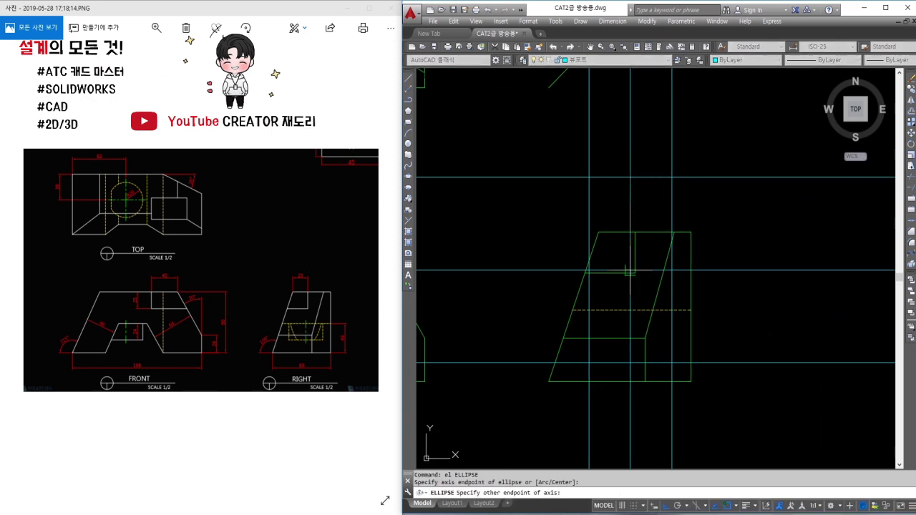
click(625, 361)
scroll(601, 282, up, 5)
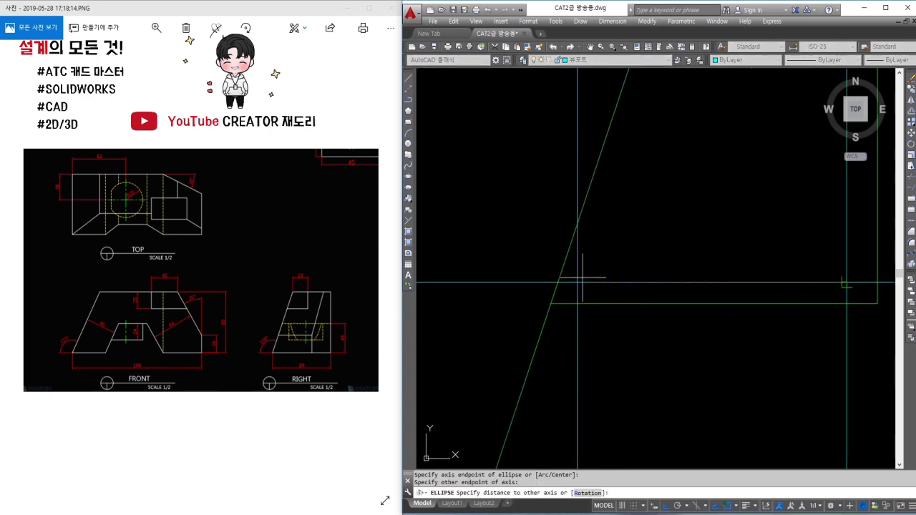
scroll(584, 277, down, 3)
scroll(583, 278, down, 3)
click(589, 278)
Erase the leftover cyan construction lines with E.
middle_drag(589, 278, 651, 319)
click(753, 217)
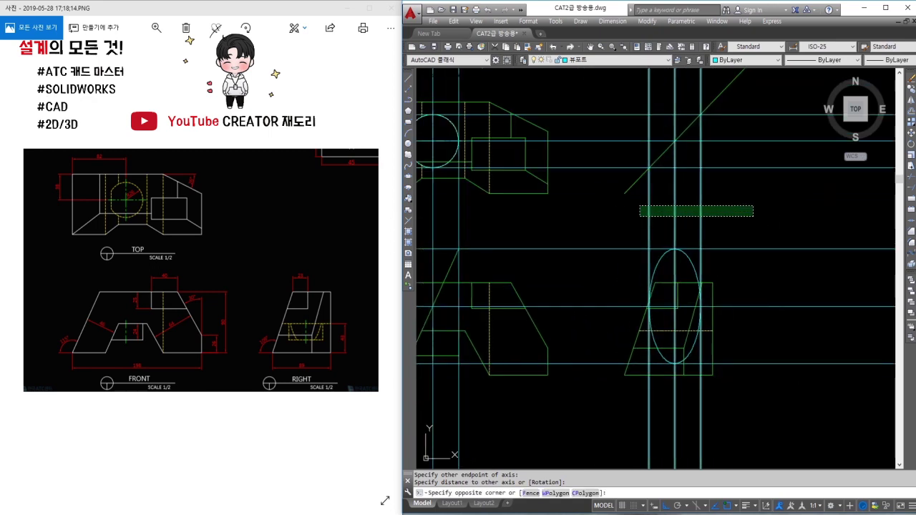
click(641, 206)
middle_drag(569, 335, 648, 356)
text(e)
key(Return)
click(684, 400)
click(664, 120)
key(Return)
Give the top-view circle the dashed hidden-line style matched from an existing hidden line.
text(tr)
key(Return)
key(Return)
key(Escape)
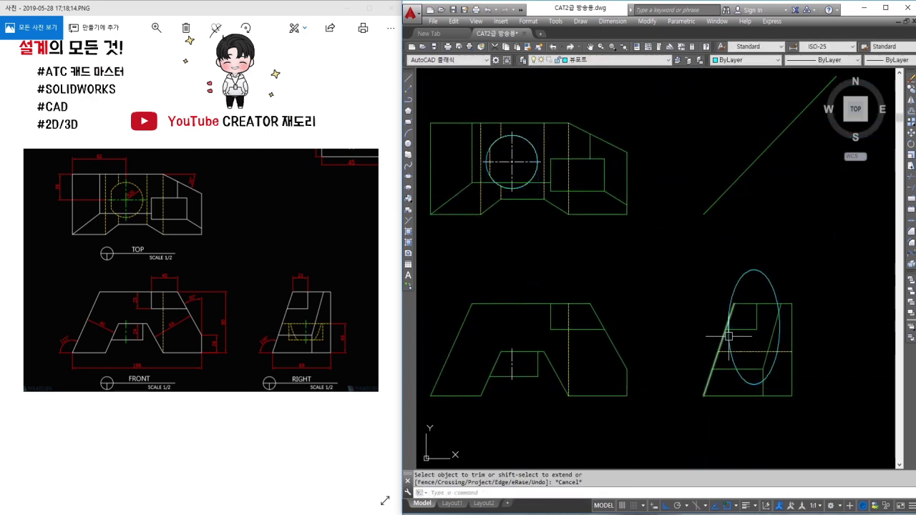
middle_drag(685, 359, 675, 334)
text(l)
key(Return)
key(Escape)
click(527, 136)
click(601, 60)
click(602, 86)
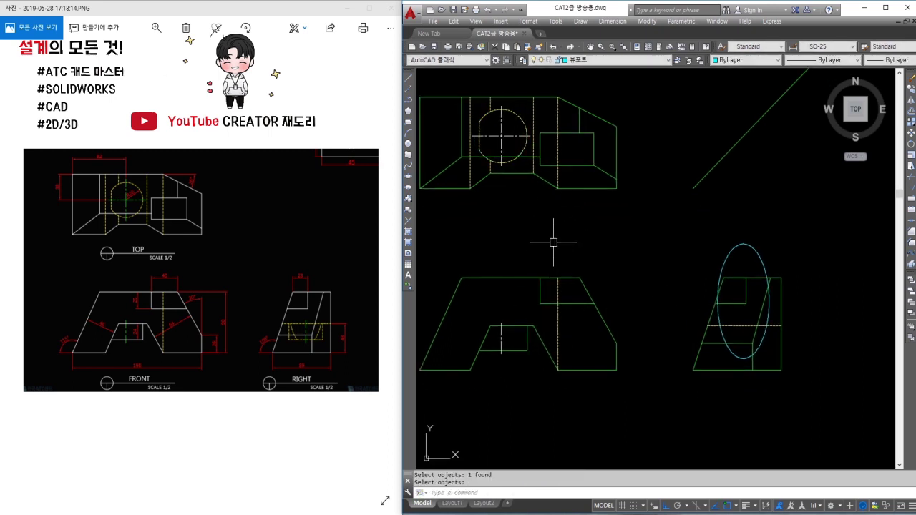
Project horizontal lines rightward from the front view's base and the top-view circle's bottom.
click(527, 351)
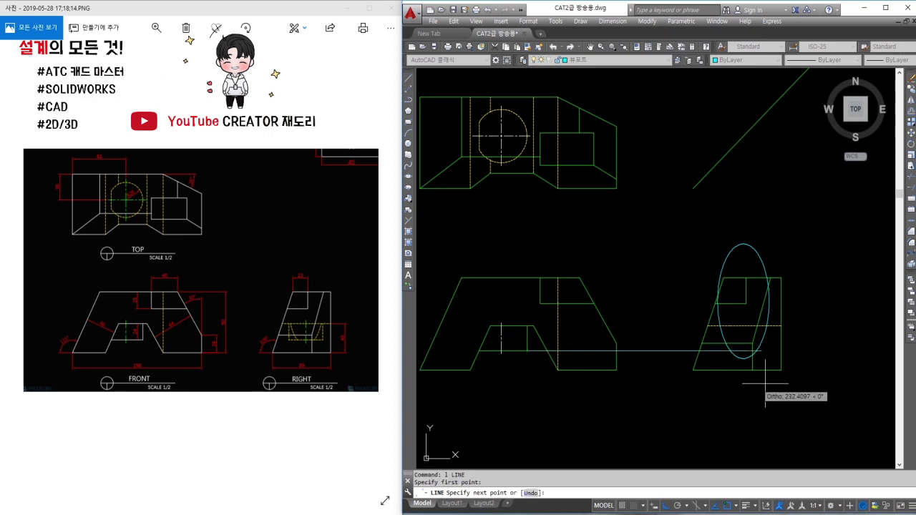
click(822, 371)
key(Escape)
key(Return)
scroll(629, 215, up, 3)
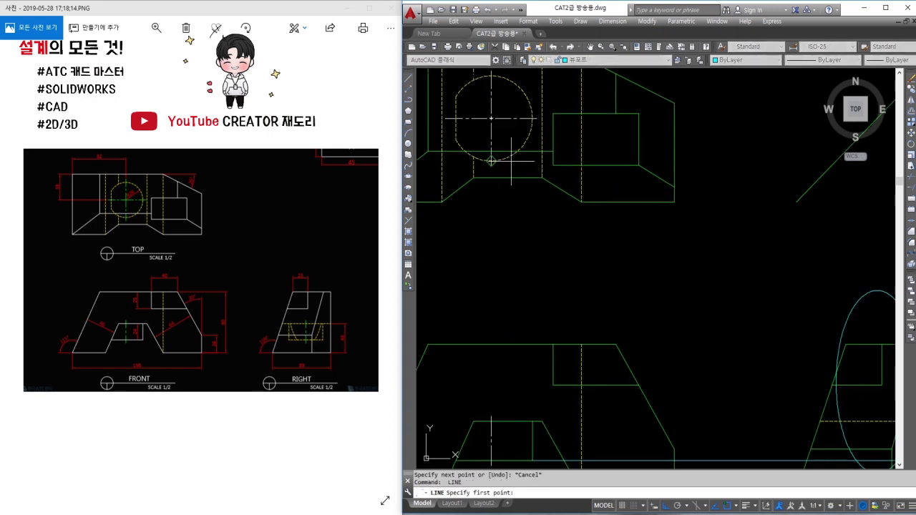
scroll(583, 198, down, 3)
click(480, 179)
click(759, 180)
key(Escape)
Project the top view's midpoint to the 45° diagonal, then drop a vertical line into the right view.
key(Return)
click(564, 138)
click(801, 155)
key(Escape)
key(Return)
click(747, 129)
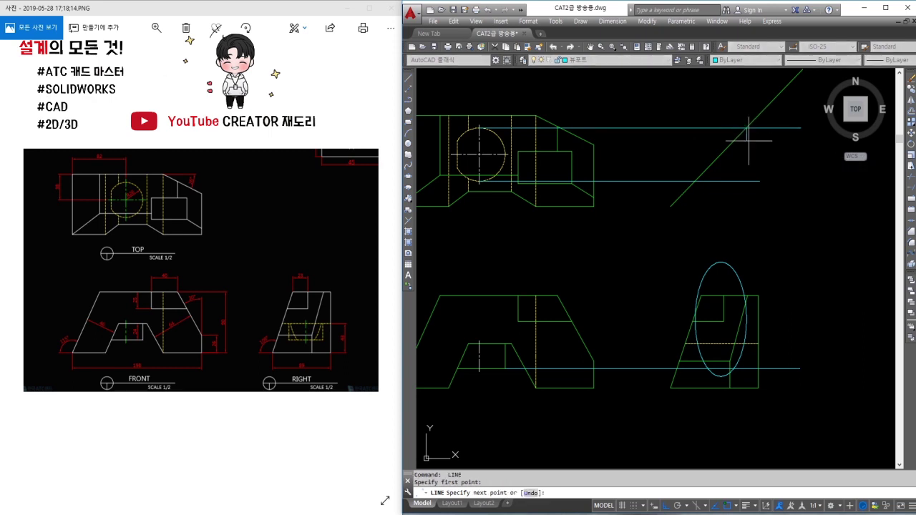
click(726, 234)
key(Return)
key(Return)
key(Escape)
Fillet the cyan projection lines into clean corners in the right view.
scroll(697, 380, up, 2)
scroll(695, 372, up, 2)
scroll(692, 348, up, 1)
text(f)
key(Return)
click(692, 347)
key(Return)
click(816, 326)
click(794, 349)
key(Escape)
Trim the ellipse and cyan lines away above the dashed hidden line.
text(t)
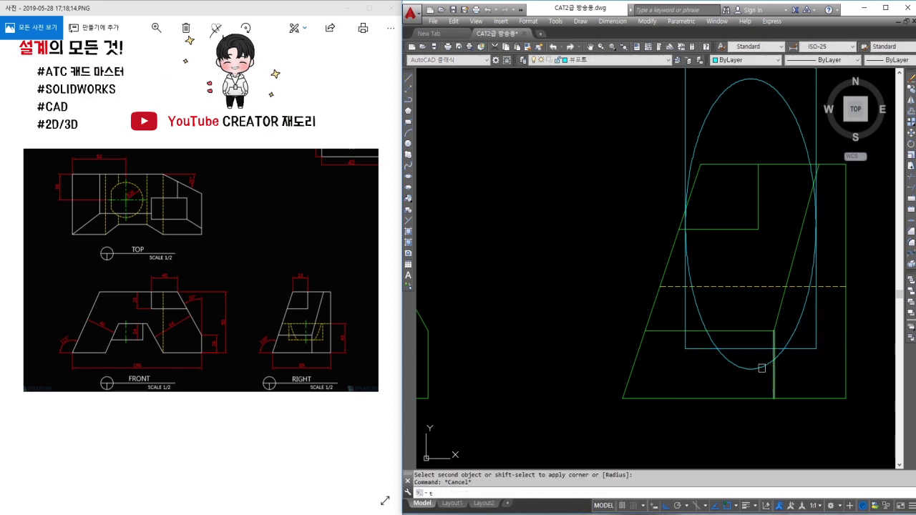
key(Return)
key(Return)
middle_drag(789, 353, 756, 389)
drag(714, 333, 710, 301)
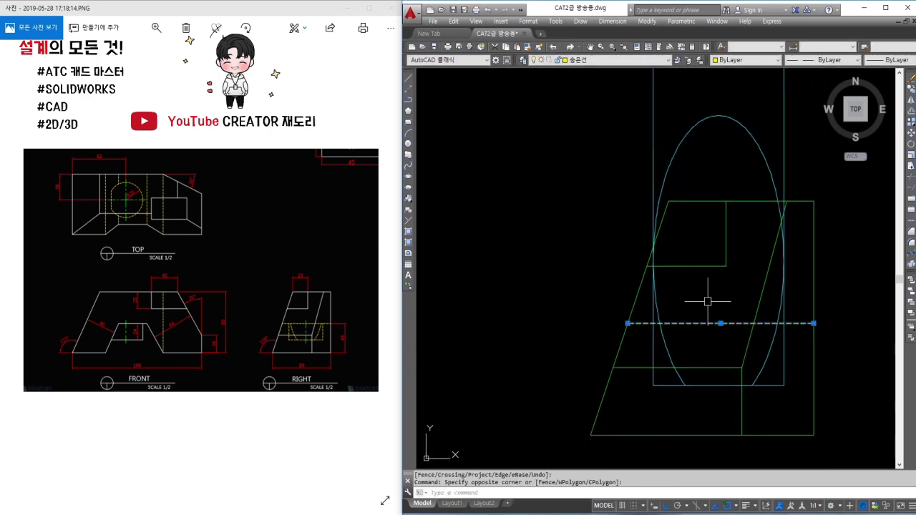
drag(808, 199, 612, 177)
key(Escape)
text(m)
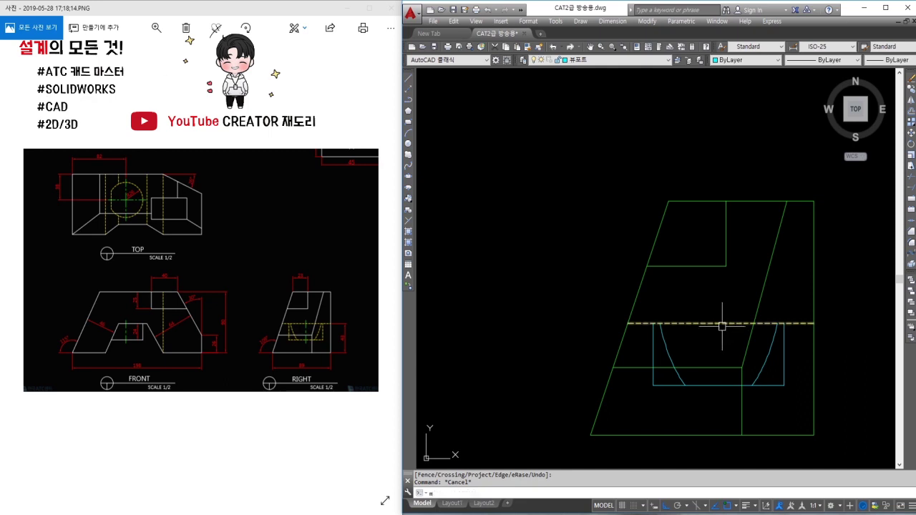
Make both remaining arcs dashed yellow by matching the hidden line's properties.
text(a)
key(Return)
click(721, 326)
drag(694, 322, 630, 368)
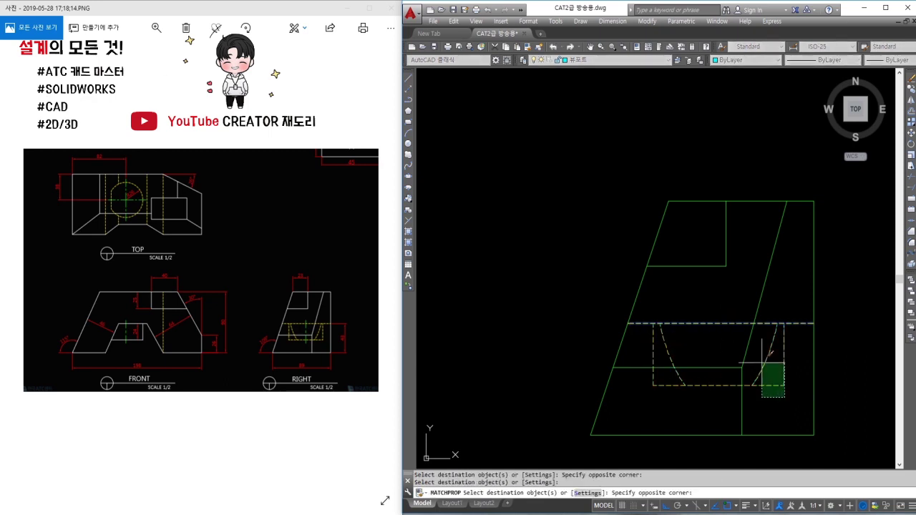
click(763, 363)
key(Return)
Draw a vertical line starting from the right view.
text(l)
key(Return)
click(653, 323)
scroll(673, 332, down, 2)
scroll(720, 332, down, 2)
key(Escape)
click(699, 174)
key(Escape)
scroll(701, 336, up, 2)
text(l)
key(Return)
click(708, 409)
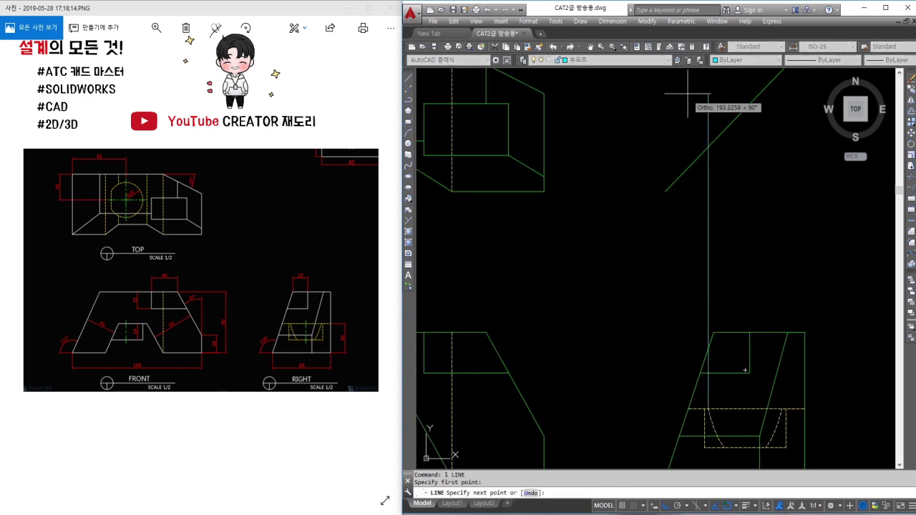
key(Return)
key(Return)
Erase the 45° diagonal and vertical construction lines.
click(675, 154)
scroll(544, 179, up, 2)
scroll(511, 195, up, 2)
scroll(510, 195, up, 2)
scroll(530, 236, up, 2)
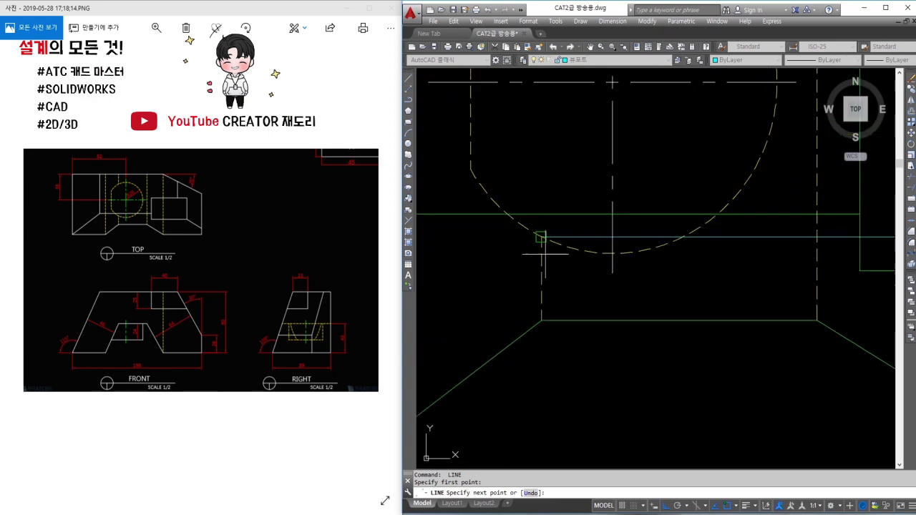
scroll(541, 236, up, 4)
scroll(542, 227, down, 5)
scroll(534, 210, down, 2)
key(Escape)
middle_click(611, 216)
middle_click(611, 215)
click(838, 286)
click(741, 228)
key(e)
Start lines at two points in the right view, cancelling each attempt.
key(Return)
key(l)
key(Return)
scroll(760, 330, up, 1)
scroll(758, 367, up, 1)
click(755, 361)
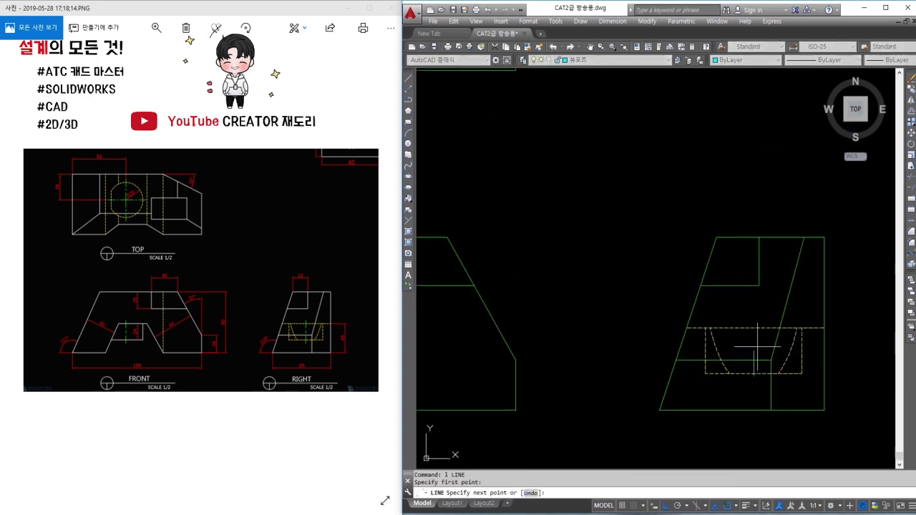
scroll(761, 363, down, 2)
key(Escape)
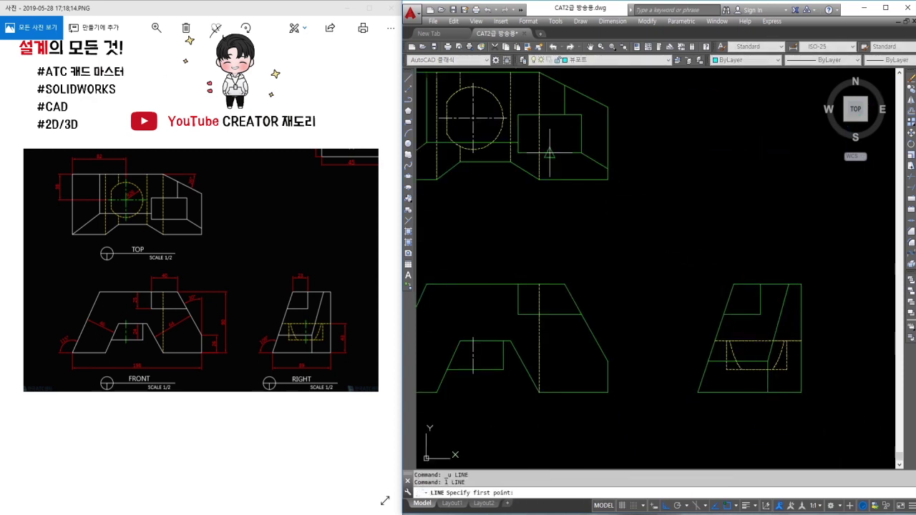
key(space)
click(759, 387)
scroll(761, 354, up, 2)
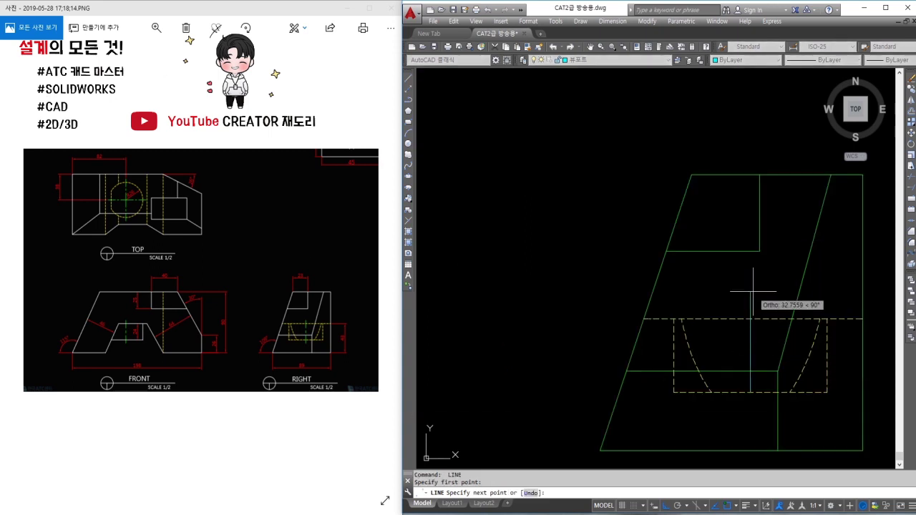
key(Escape)
Lengthen the vertical centre line by 3 at both ends using the DE option.
text(tr)
key(space)
key(space)
key(Escape)
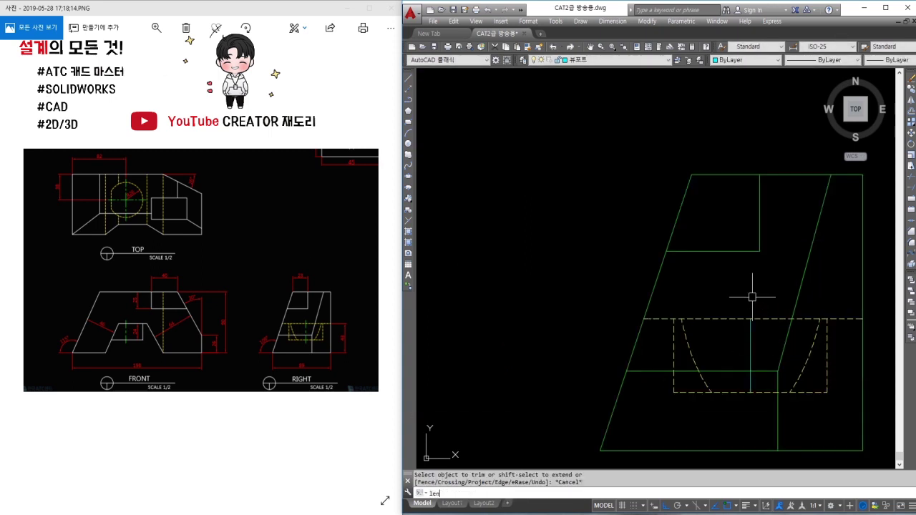
key(Return)
text(de)
key(Return)
text(3)
key(Return)
key(Escape)
key(Return)
text(de)
key(Return)
text(3)
key(Return)
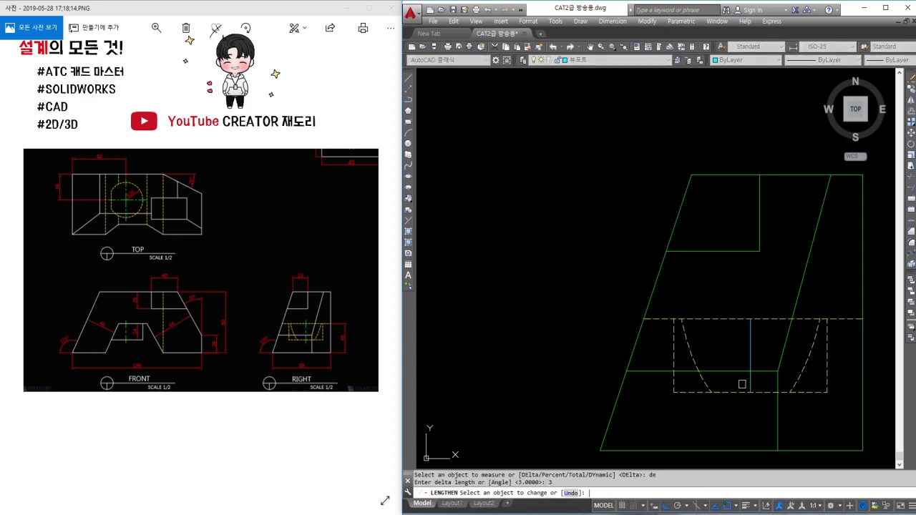
click(750, 326)
click(750, 386)
key(Escape)
Move the vertical centre line onto the 중심선 layer.
click(750, 358)
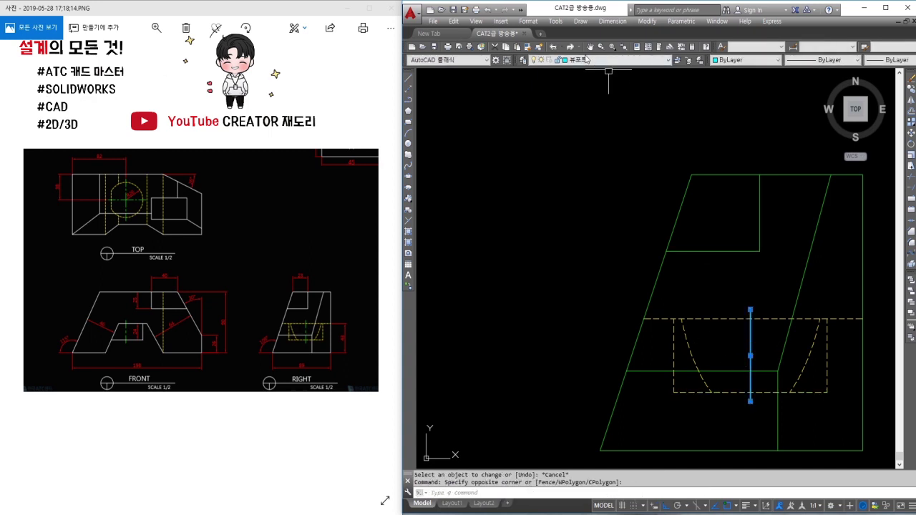
click(586, 60)
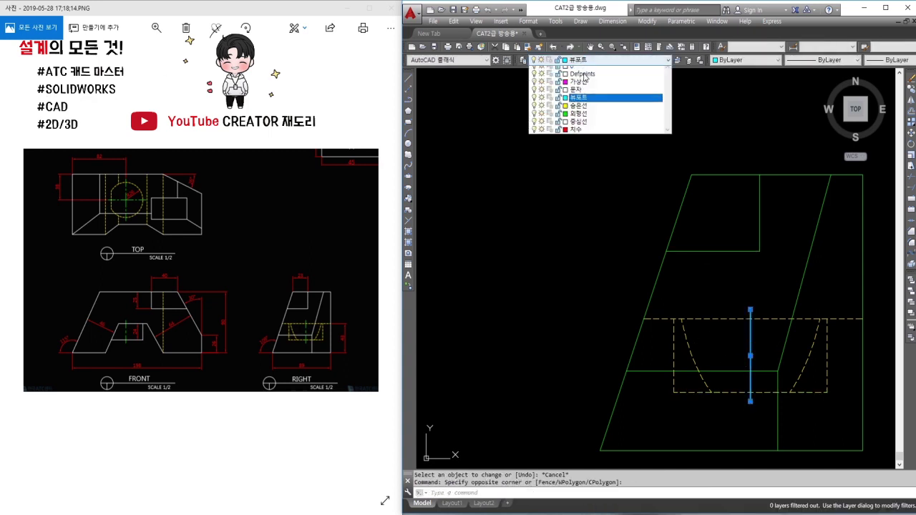
click(578, 121)
key(Escape)
scroll(613, 173, down, 4)
middle_drag(551, 150, 673, 284)
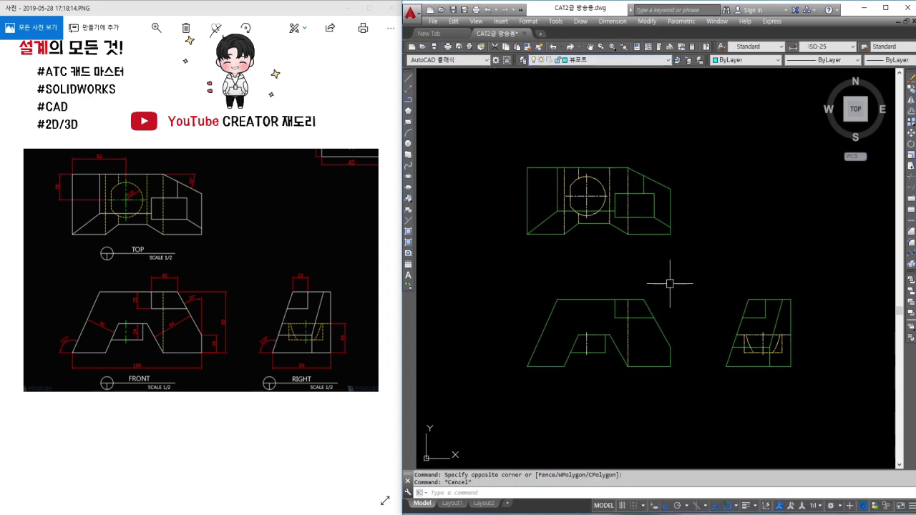
Make 치수 the current layer and briefly check the dimension style settings.
click(594, 61)
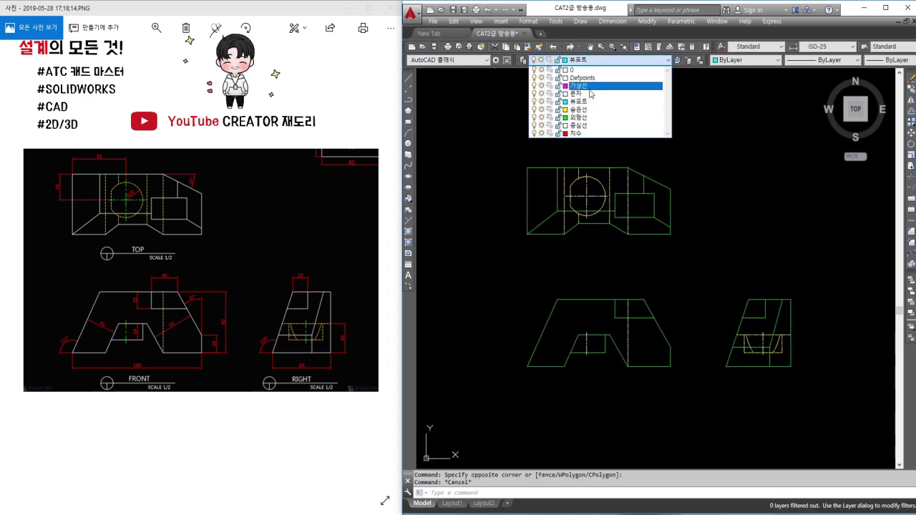
click(580, 131)
text(d)
key(Return)
key(Escape)
Add linear dimensions 38 and 82 to the top view.
text(dli)
key(Return)
scroll(560, 187, up, 3)
scroll(556, 198, up, 2)
click(556, 198)
scroll(528, 198, down, 1)
click(521, 158)
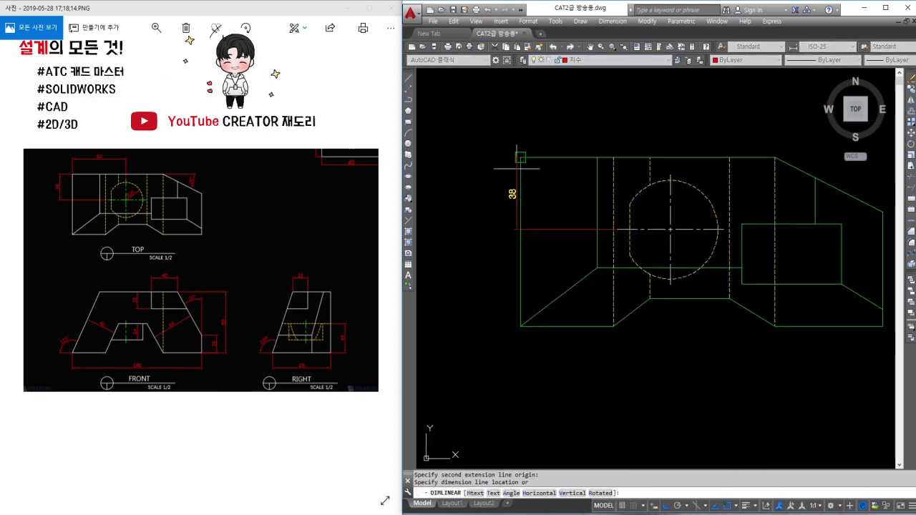
click(492, 181)
key(Return)
click(521, 158)
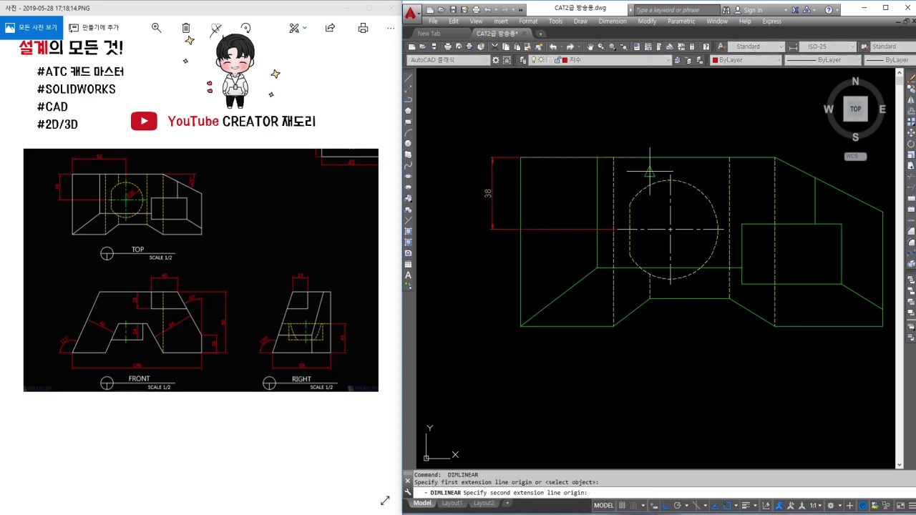
click(669, 175)
click(627, 126)
Dimension the front view's top block 40, right step 26 and overall height 90.
key(Return)
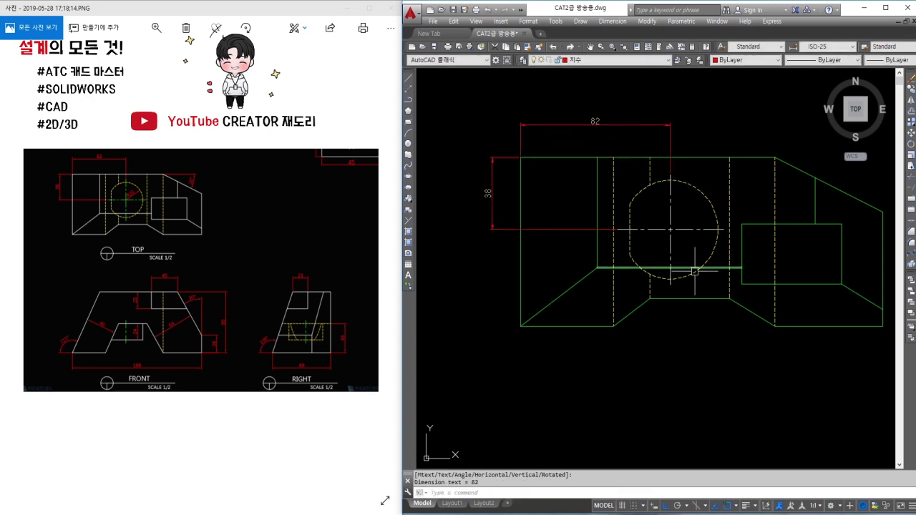
middle_drag(695, 266, 536, 40)
click(654, 263)
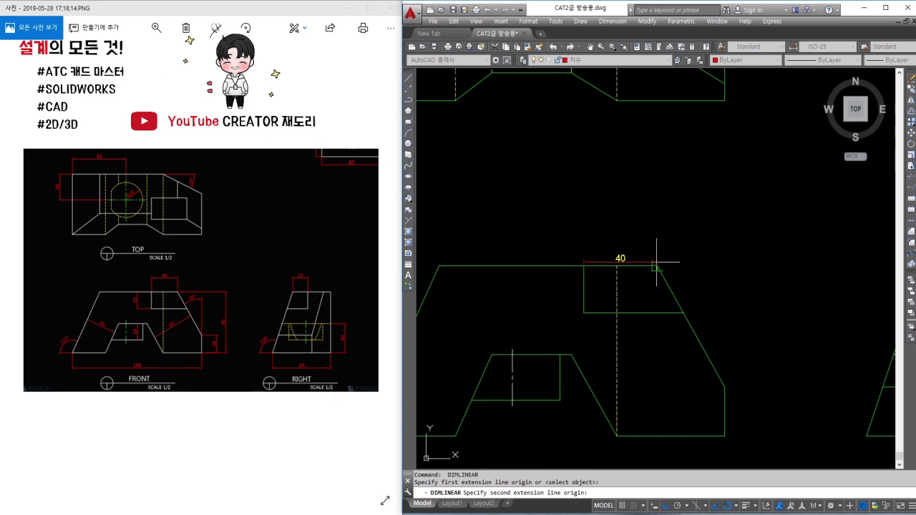
click(656, 263)
click(620, 229)
middle_drag(693, 269, 687, 236)
key(Return)
click(718, 352)
click(718, 402)
click(754, 390)
key(Return)
click(716, 402)
click(650, 233)
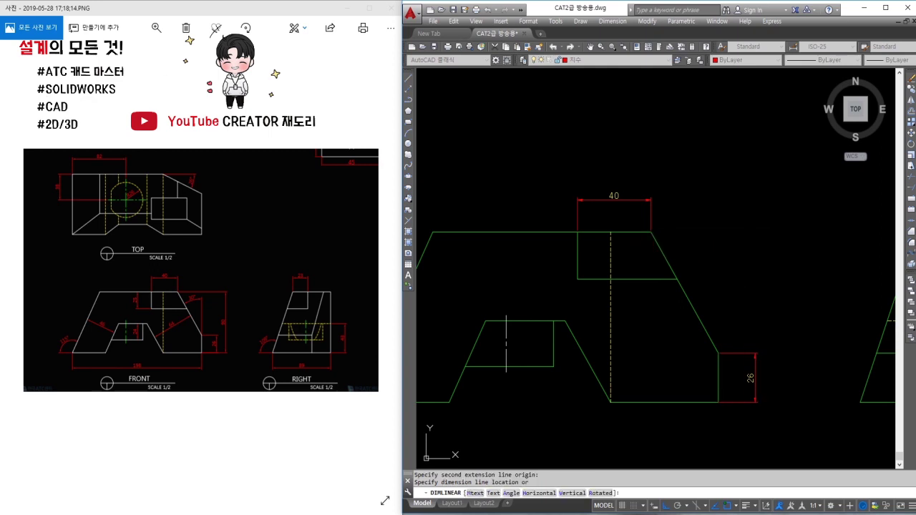
click(775, 317)
Add the front view's 198 base width, 24 notch and 25 top-block dimensions.
middle_drag(775, 317, 869, 276)
key(Return)
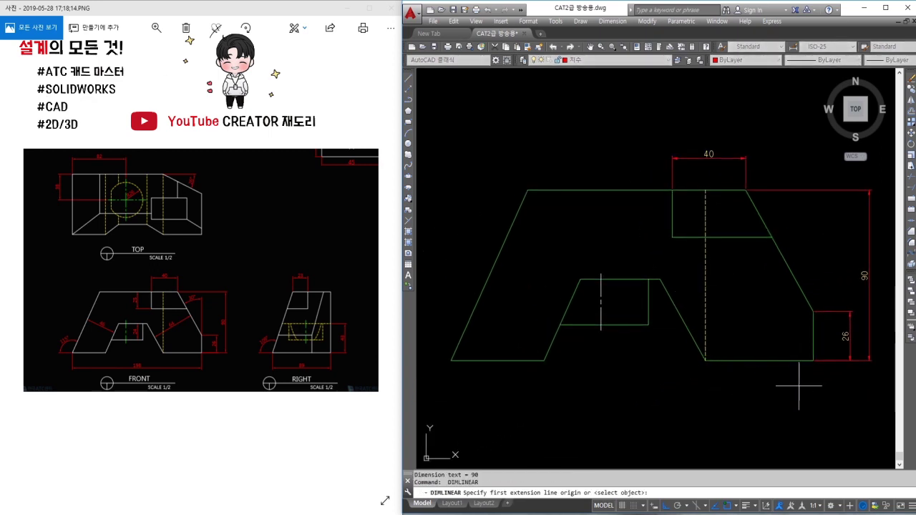
click(801, 363)
click(450, 362)
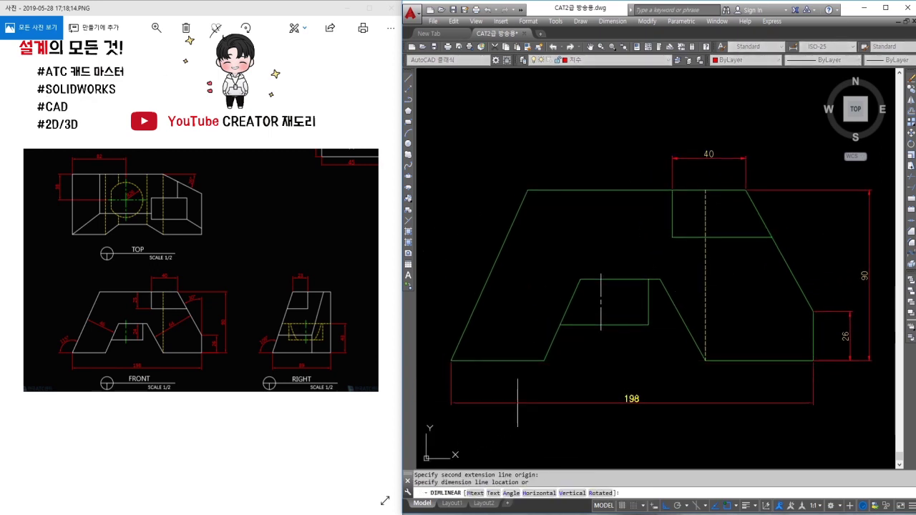
click(501, 401)
middle_drag(583, 358, 621, 352)
key(Return)
click(620, 284)
click(636, 328)
click(637, 304)
click(637, 302)
key(Return)
click(690, 193)
click(665, 194)
click(644, 220)
Dimension the right view with 23 across the top, 89 along the bottom, and 43 height.
middle_drag(721, 218, 435, 222)
key(Return)
click(744, 197)
click(786, 197)
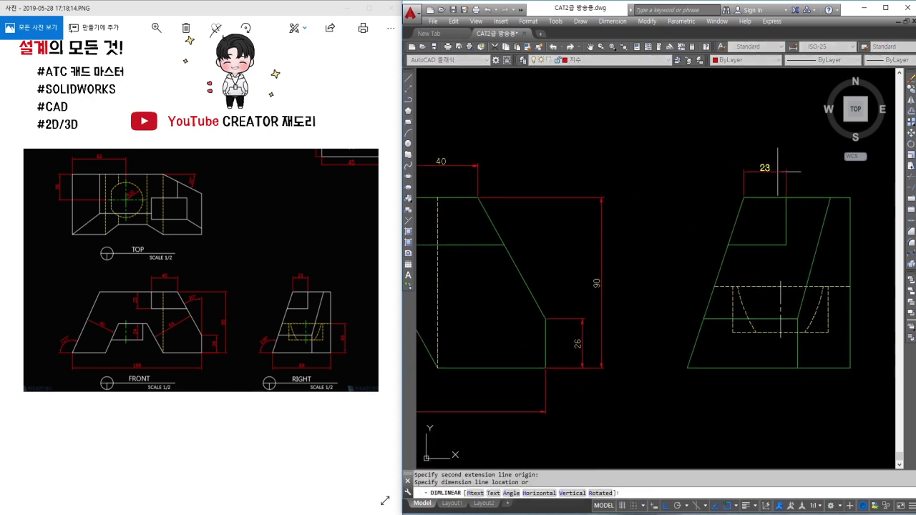
click(766, 171)
key(Return)
click(688, 368)
click(849, 368)
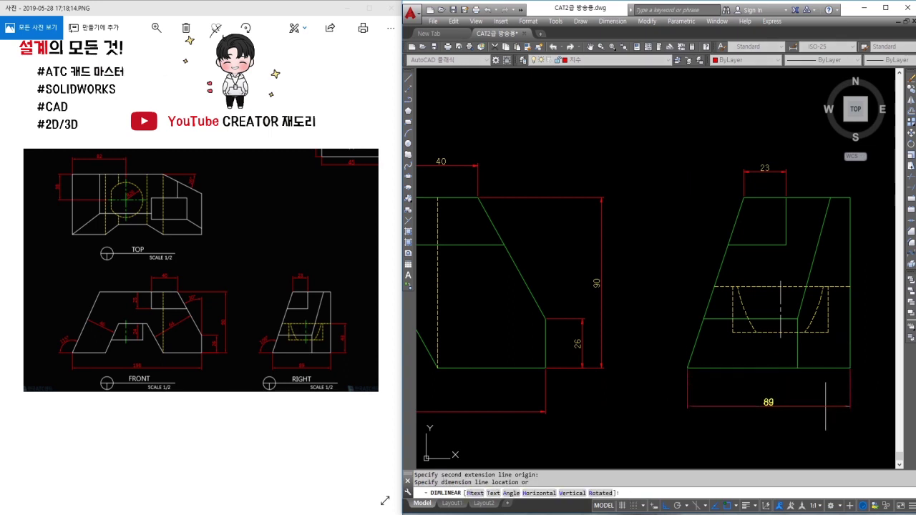
click(768, 407)
key(Return)
click(850, 284)
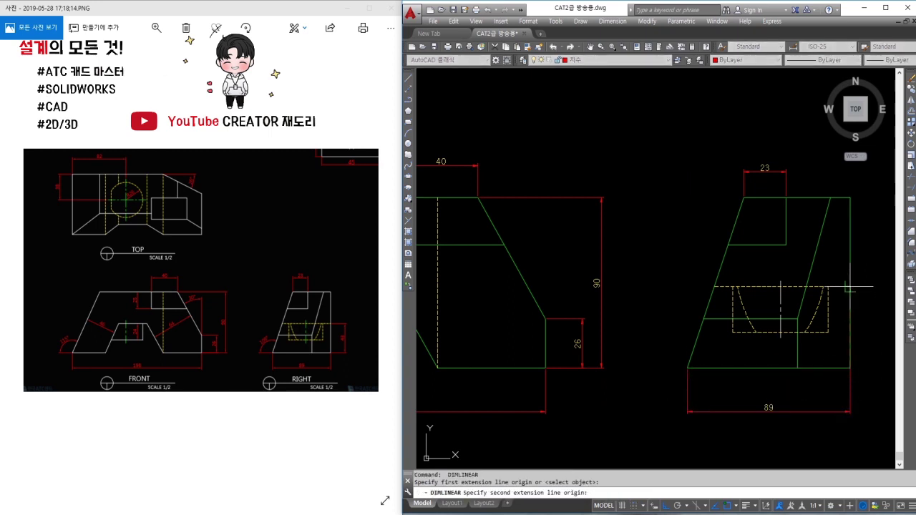
click(849, 368)
click(880, 329)
mouse_move(508, 246)
middle_down()
mouse_move(630, 279)
mouse_move(673, 275)
middle_up()
Turn off Ext line 2 of the 24 dimension in the Properties palette.
middle_drag(559, 286, 668, 260)
middle_drag(593, 262, 675, 261)
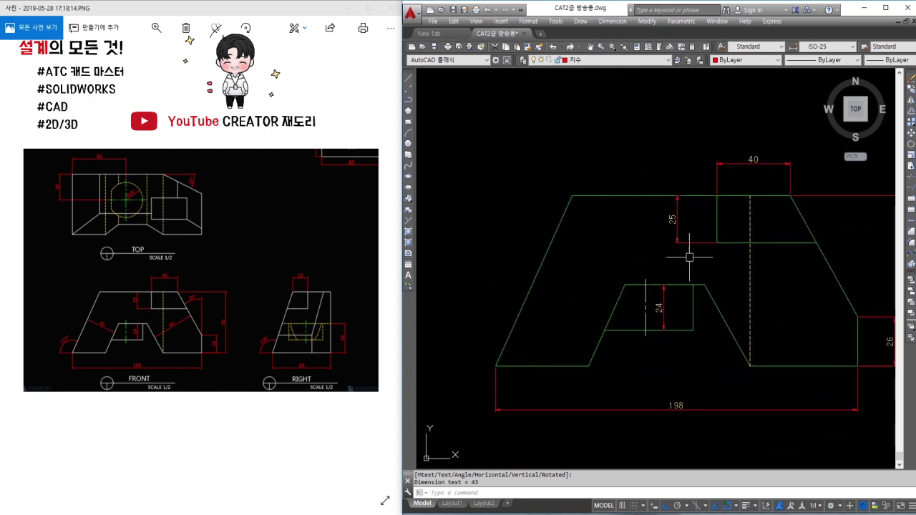
click(668, 311)
scroll(666, 308, up, 4)
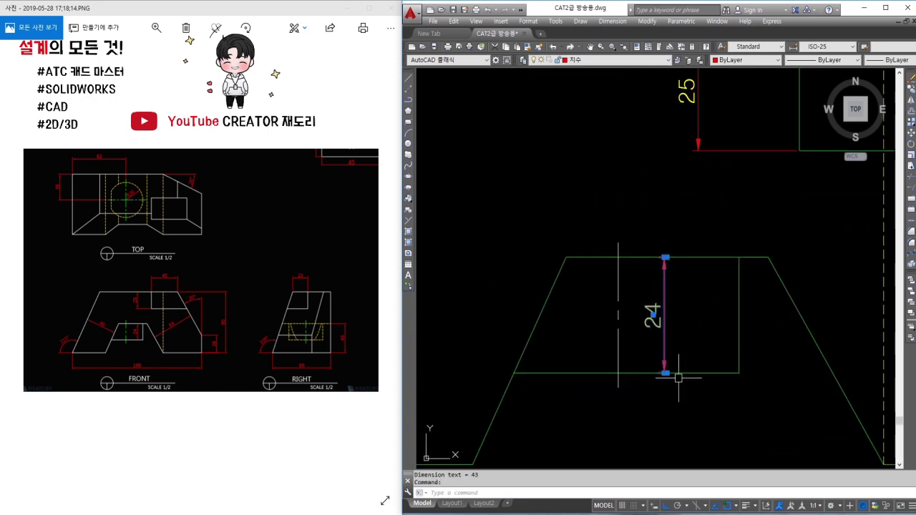
double_click(665, 318)
click(716, 284)
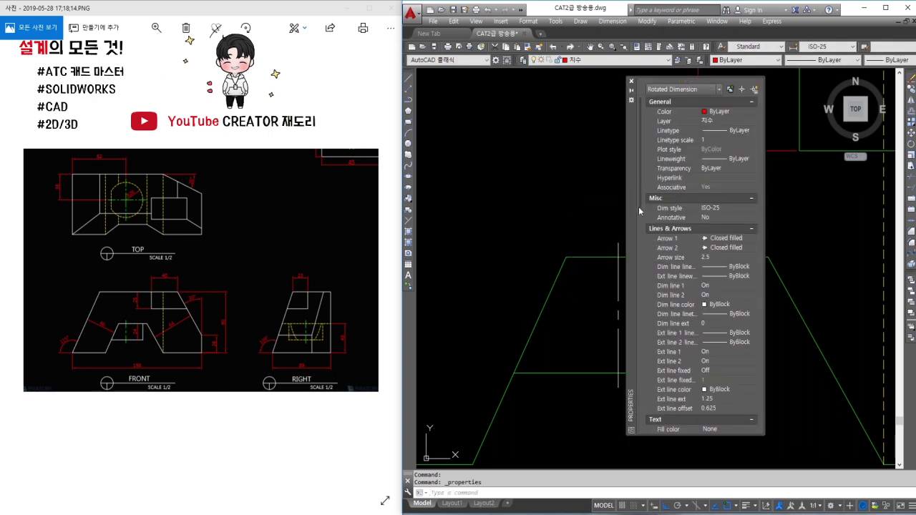
scroll(680, 277, down, 2)
click(723, 323)
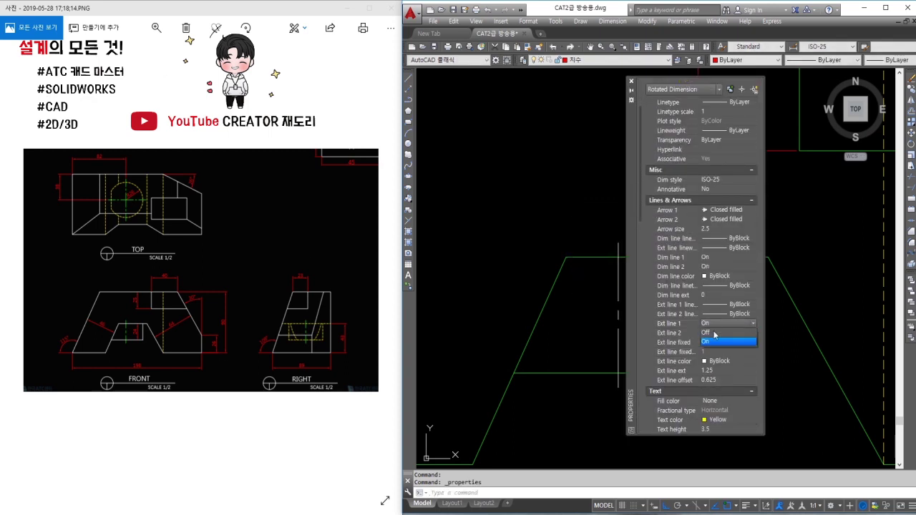
click(707, 333)
click(708, 343)
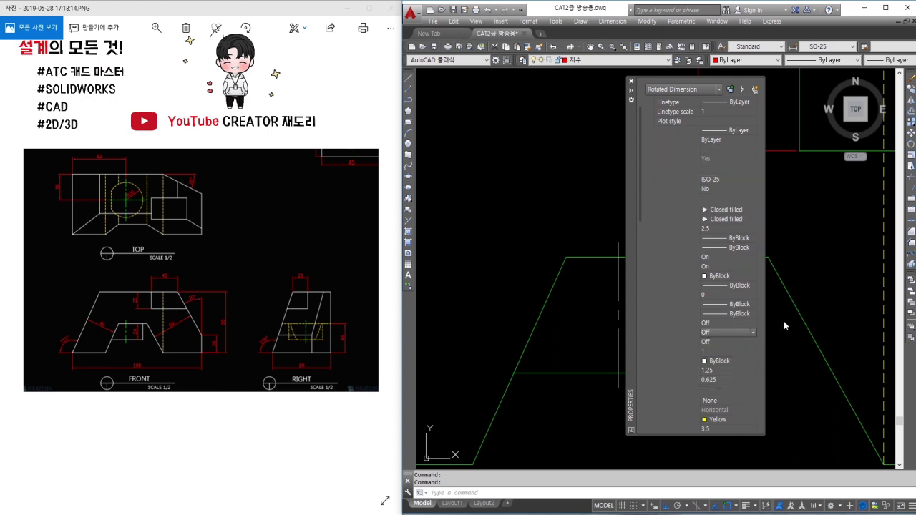
middle_drag(673, 261, 554, 261)
key(Escape)
key(Escape)
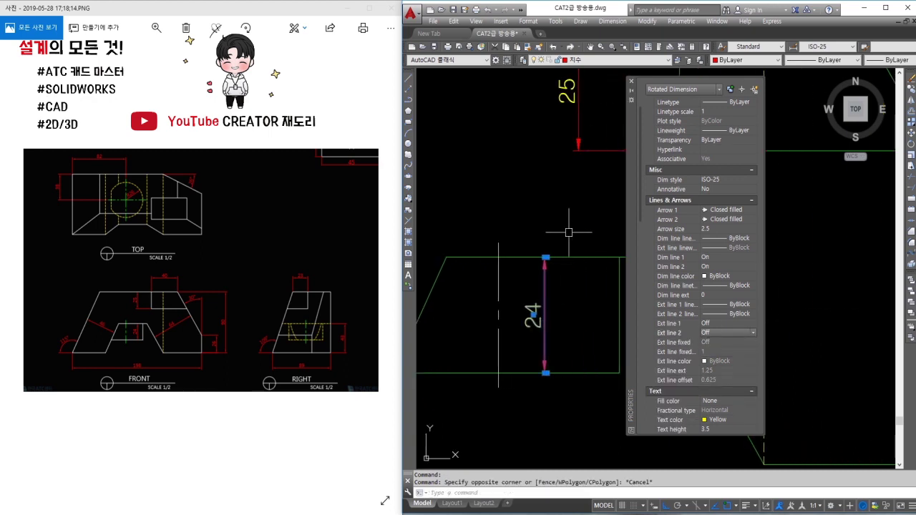
Set Ext line 1 of the 25 dimension to Off and close the palette.
middle_drag(543, 186, 503, 332)
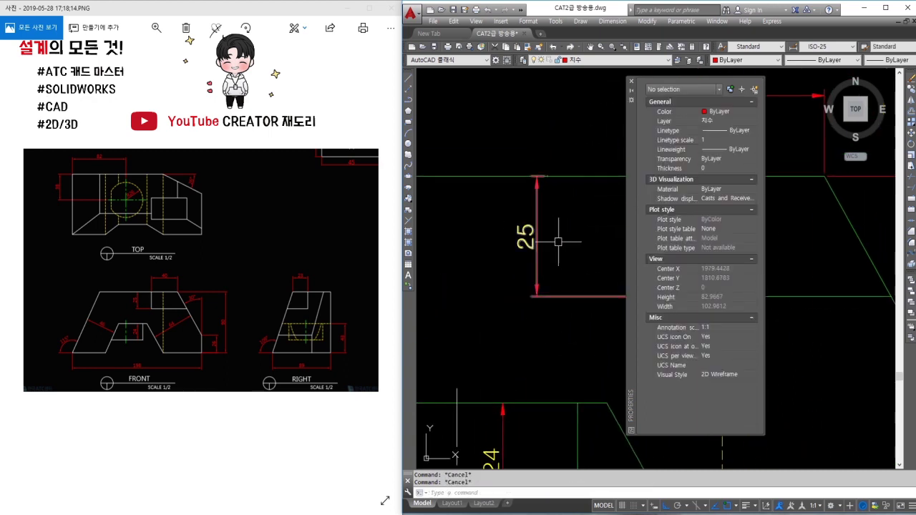
click(504, 242)
click(712, 352)
click(717, 352)
click(717, 369)
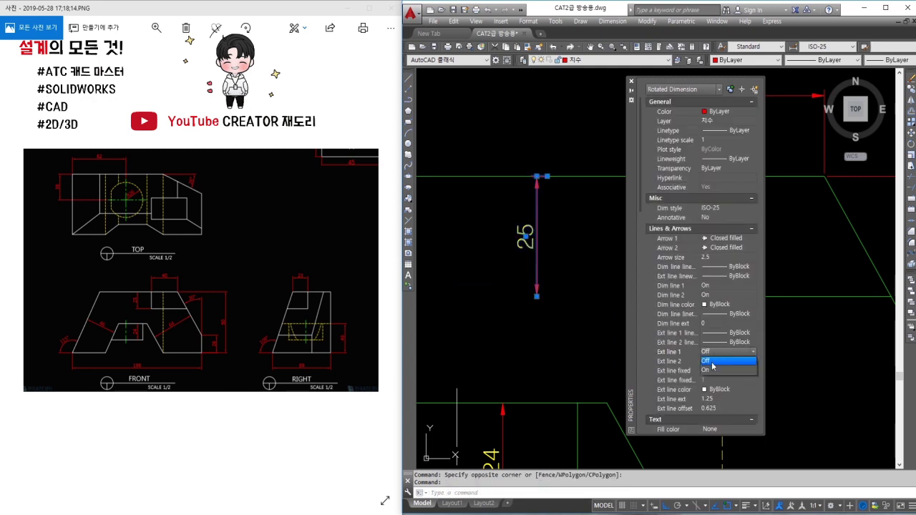
click(715, 362)
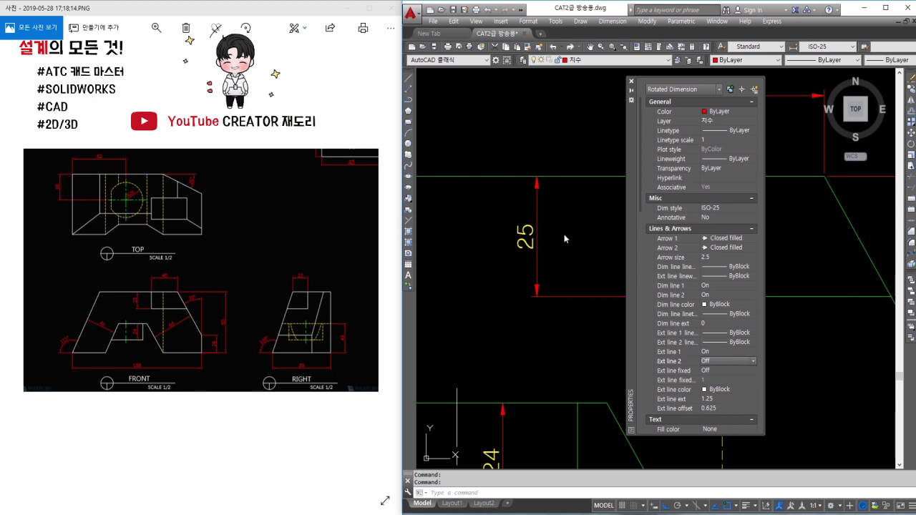
key(Escape)
click(631, 80)
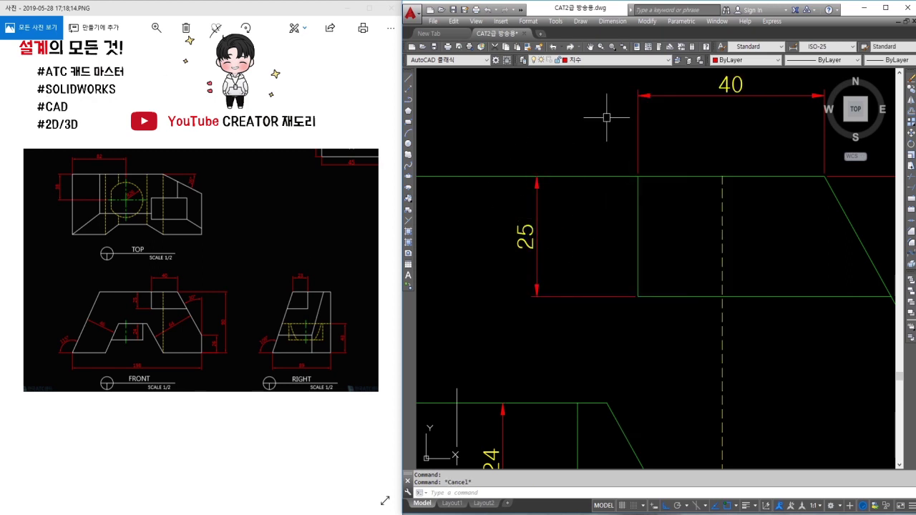
Place an R26 radius dimension on the top view's dashed circle.
scroll(705, 245, down, 3)
middle_drag(705, 245, 675, 312)
text(DRA)
middle_drag(675, 214, 680, 315)
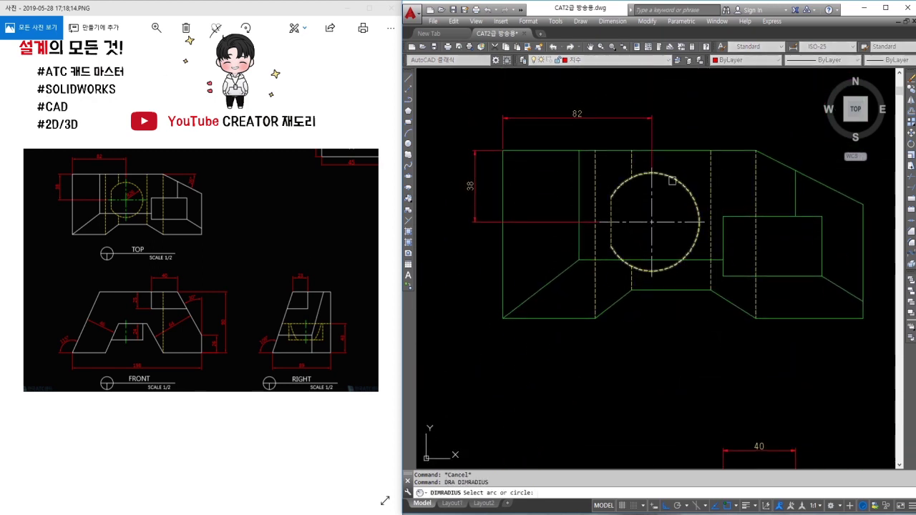
text(dra)
key(Return)
click(681, 190)
click(673, 223)
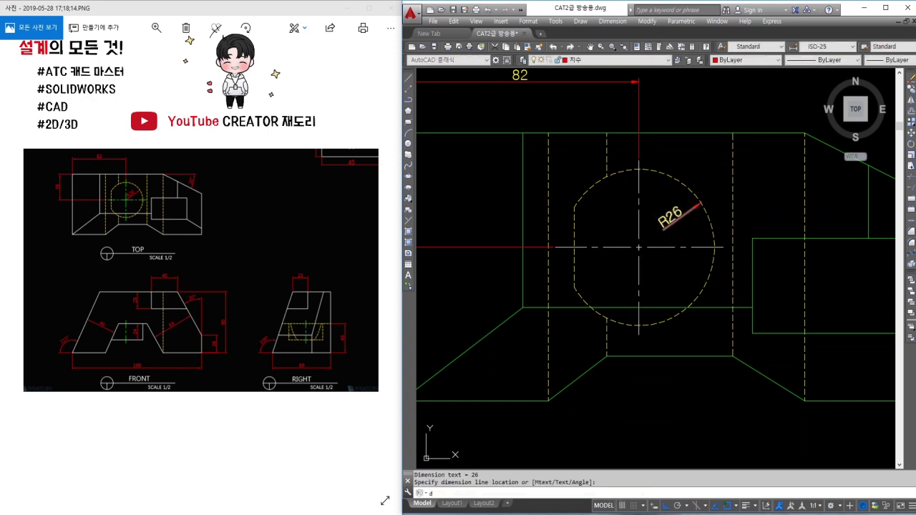
Review the ISO-25 dimension style's Text and Fit settings and accept them unchanged.
key(Return)
click(760, 240)
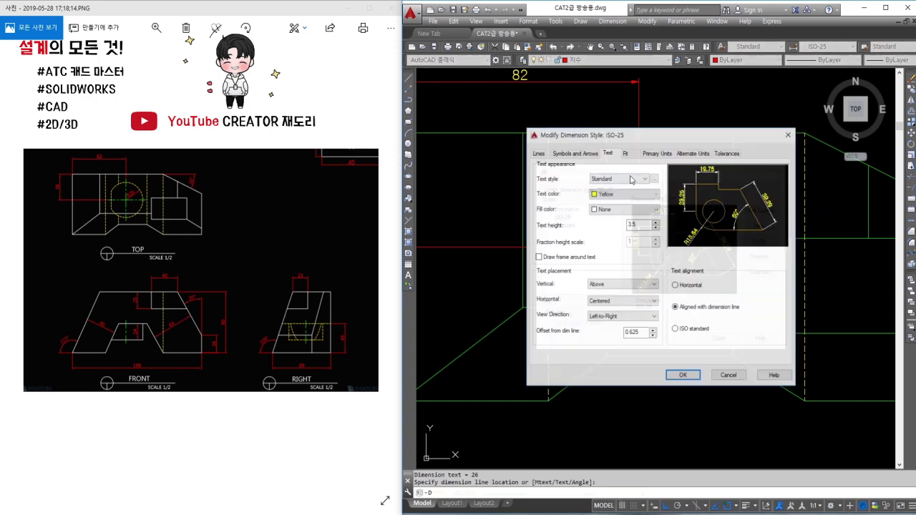
click(625, 154)
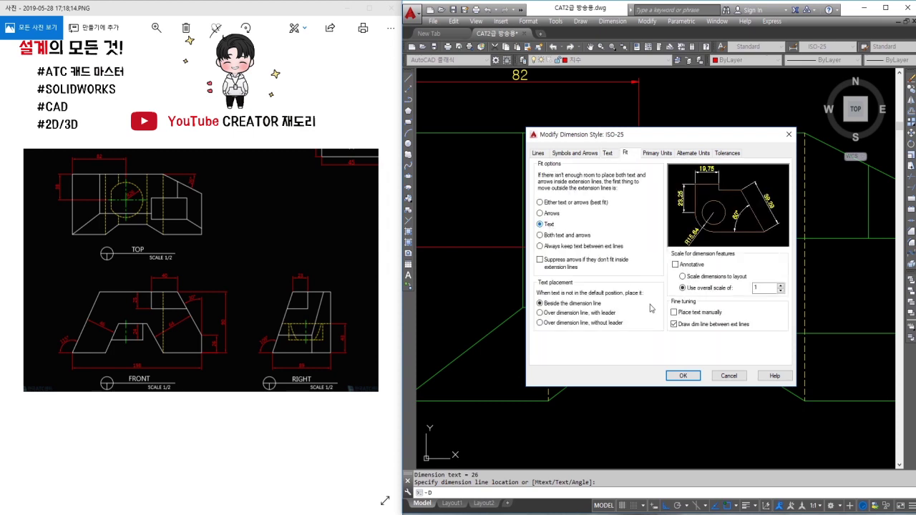
click(683, 376)
click(718, 339)
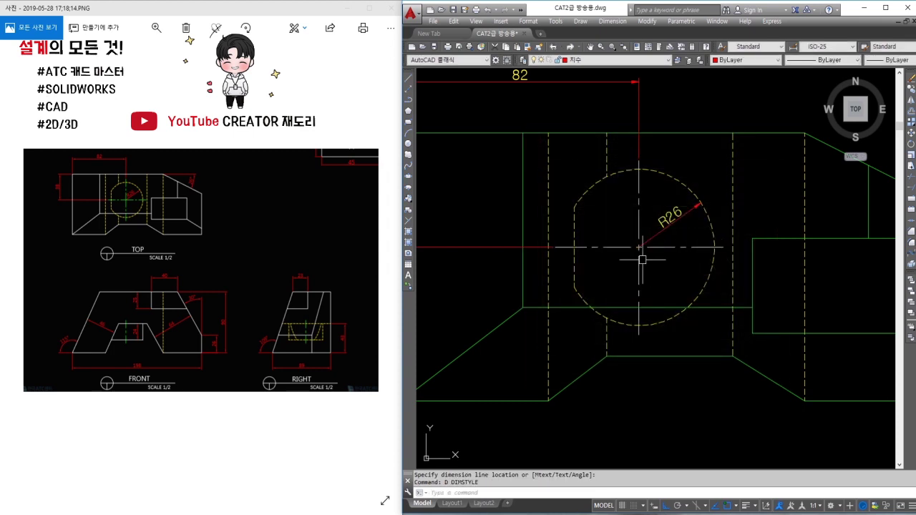
click(662, 492)
text(dan)
key(Return)
scroll(749, 252, down, 2)
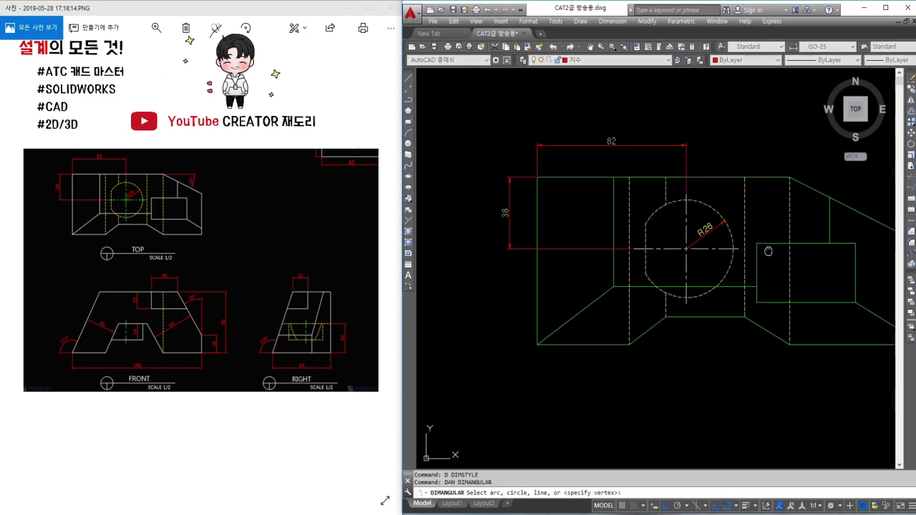
Add angular dimensions of 26° on the top view, 115° on the front, 109° on the right.
click(665, 175)
click(688, 179)
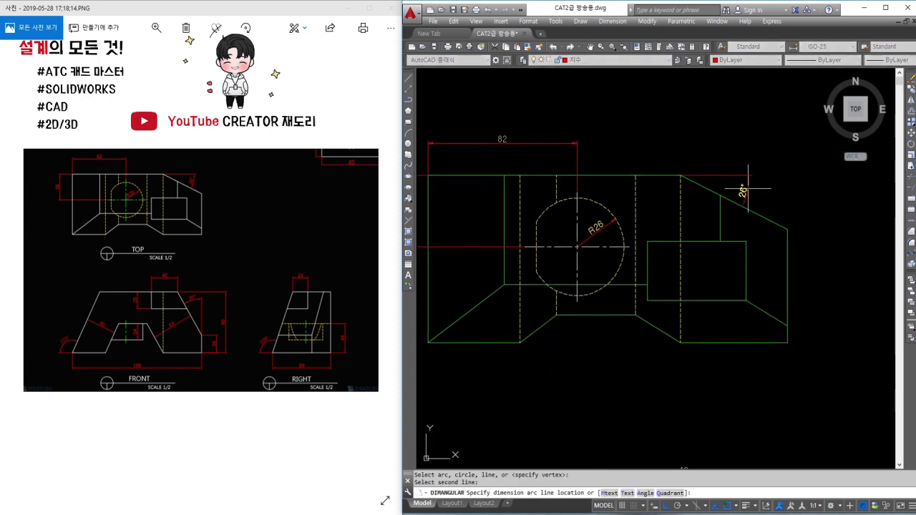
click(747, 189)
middle_drag(644, 401, 630, 157)
key(Return)
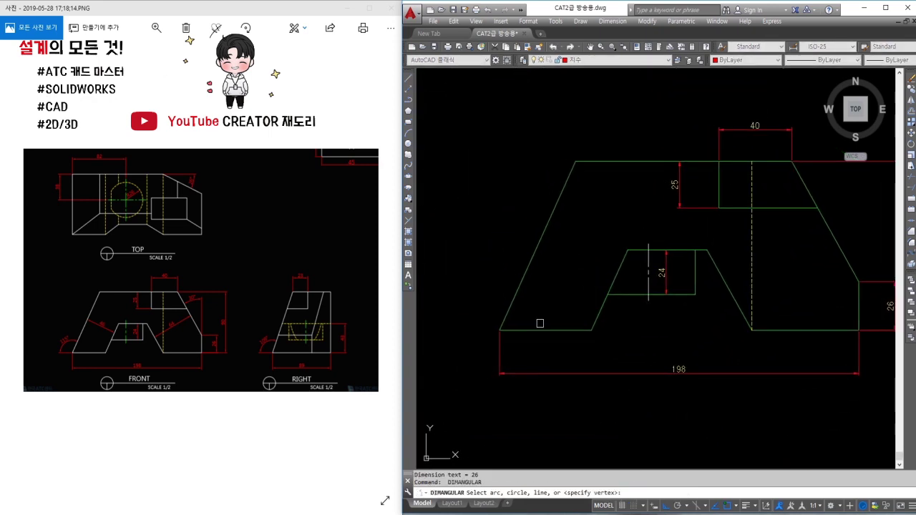
click(507, 313)
click(528, 329)
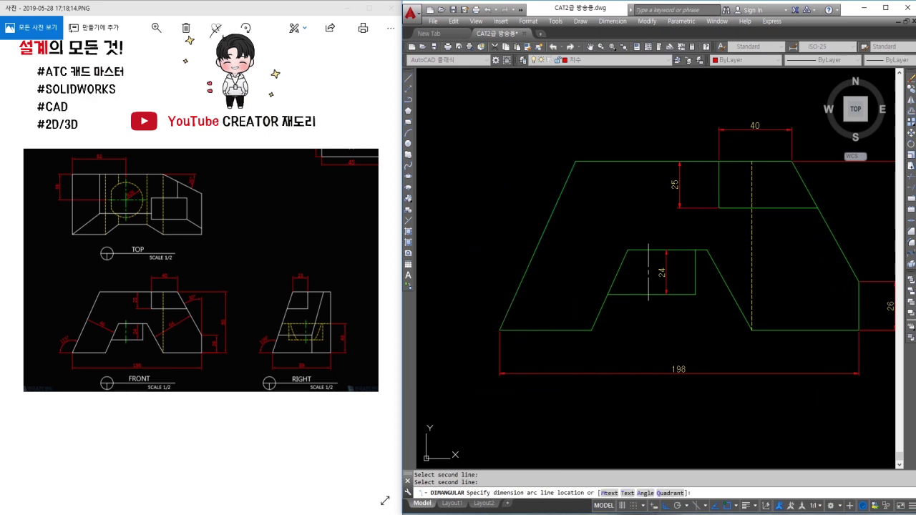
click(472, 304)
middle_drag(858, 322, 526, 313)
key(Return)
click(671, 303)
click(676, 320)
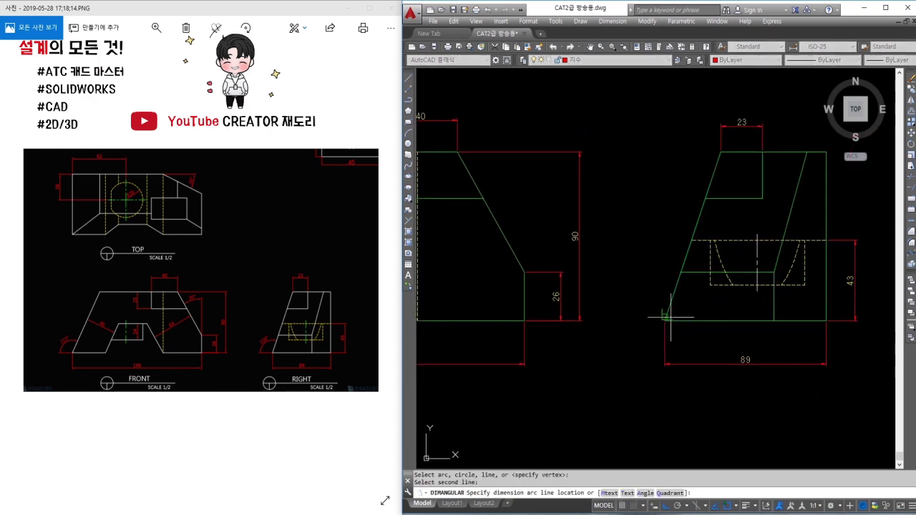
click(640, 304)
Add aligned dimensions 46 and 64 along the front view's two slanted faces.
middle_drag(515, 279, 766, 321)
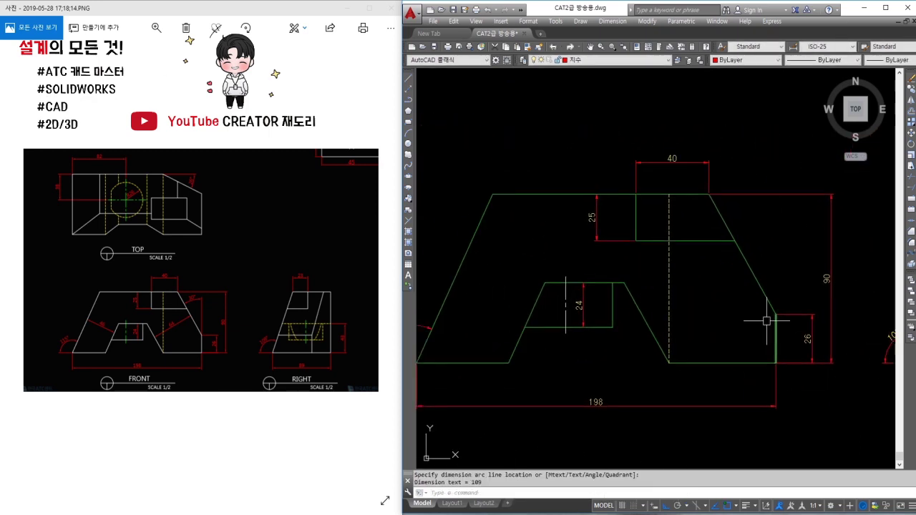
text(dal)
key(Return)
middle_drag(588, 294, 704, 307)
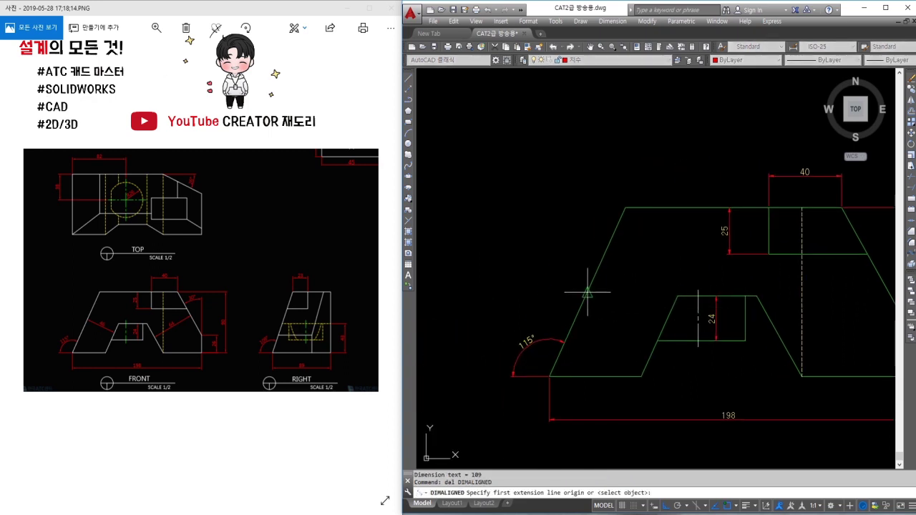
click(587, 292)
click(663, 322)
click(661, 324)
middle_drag(662, 324, 584, 317)
key(Return)
click(701, 330)
click(802, 270)
click(750, 288)
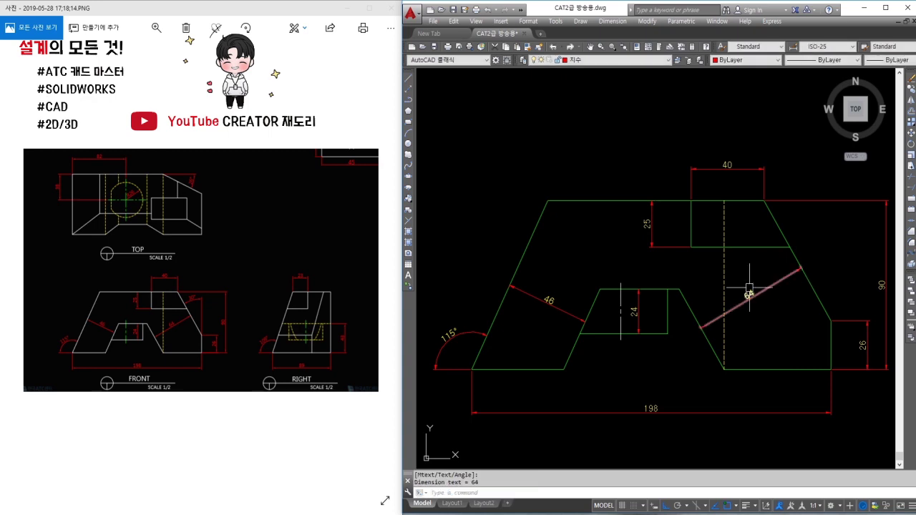
Match the 46 dimension's properties to the red 25 dimension and zoom out to show all views.
text(ma)
key(Return)
click(654, 250)
click(536, 284)
click(638, 311)
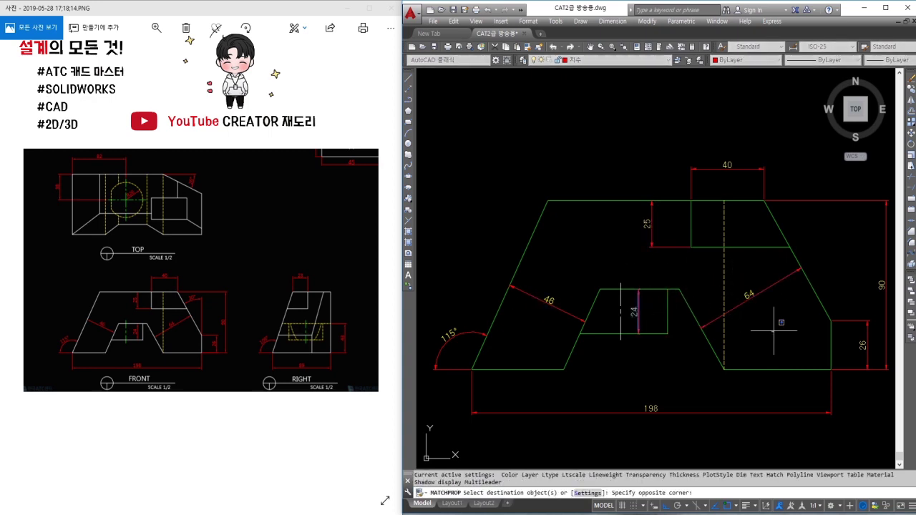
key(Escape)
scroll(562, 308, up, 2)
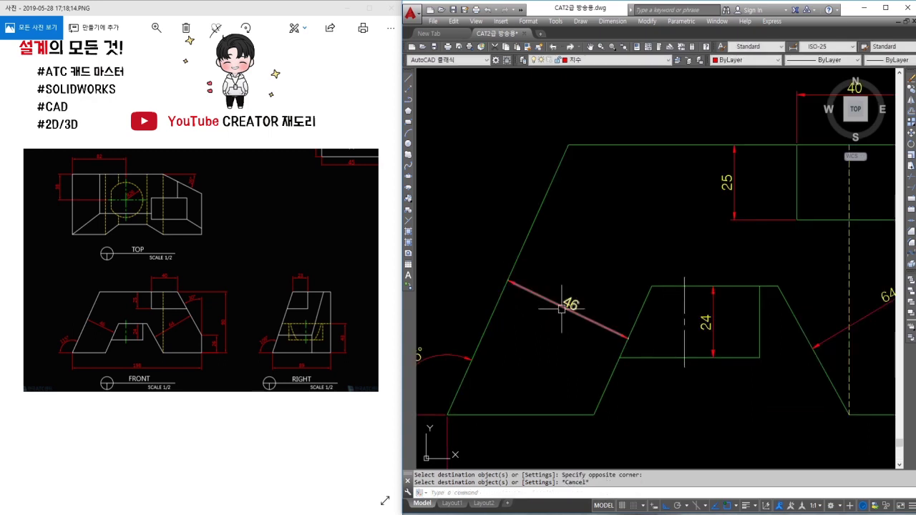
scroll(651, 336, down, 2)
middle_drag(650, 336, 624, 338)
scroll(788, 310, down, 2)
middle_drag(787, 311, 700, 344)
middle_click(701, 344)
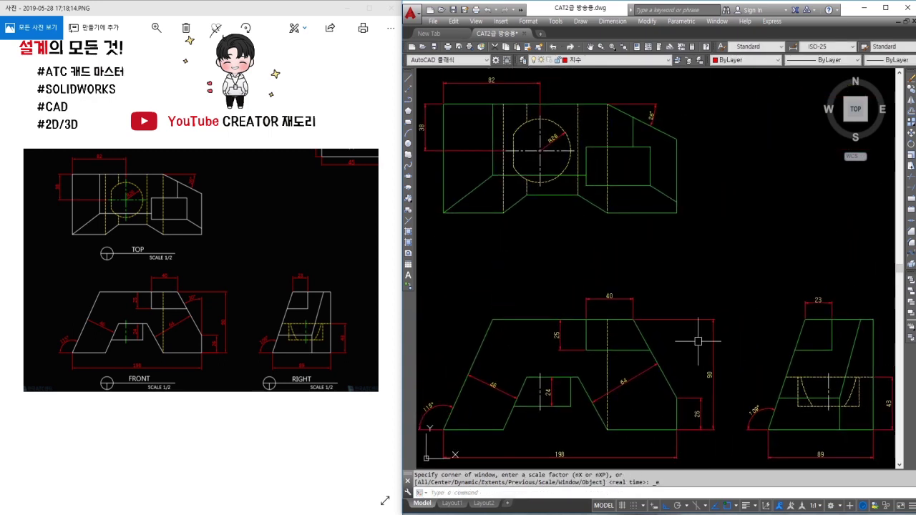